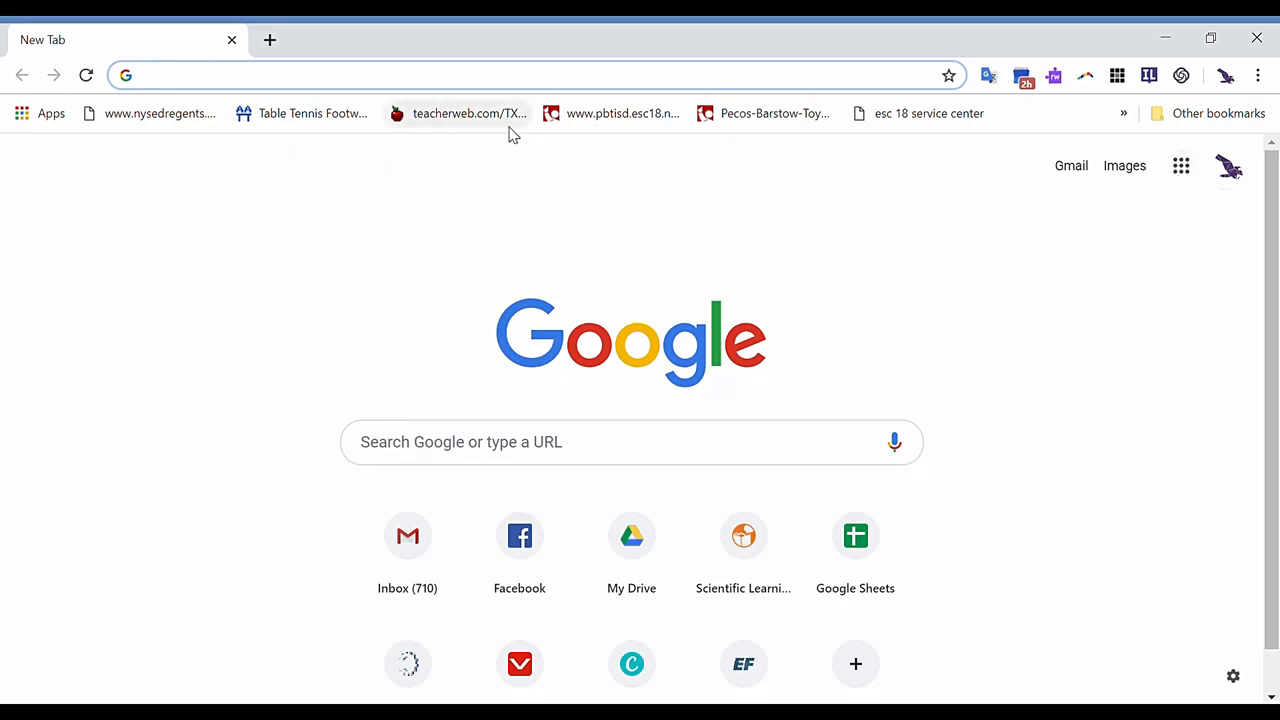
# Open Google Sheets from the list of Google apps.
pyautogui.click(1186, 175)
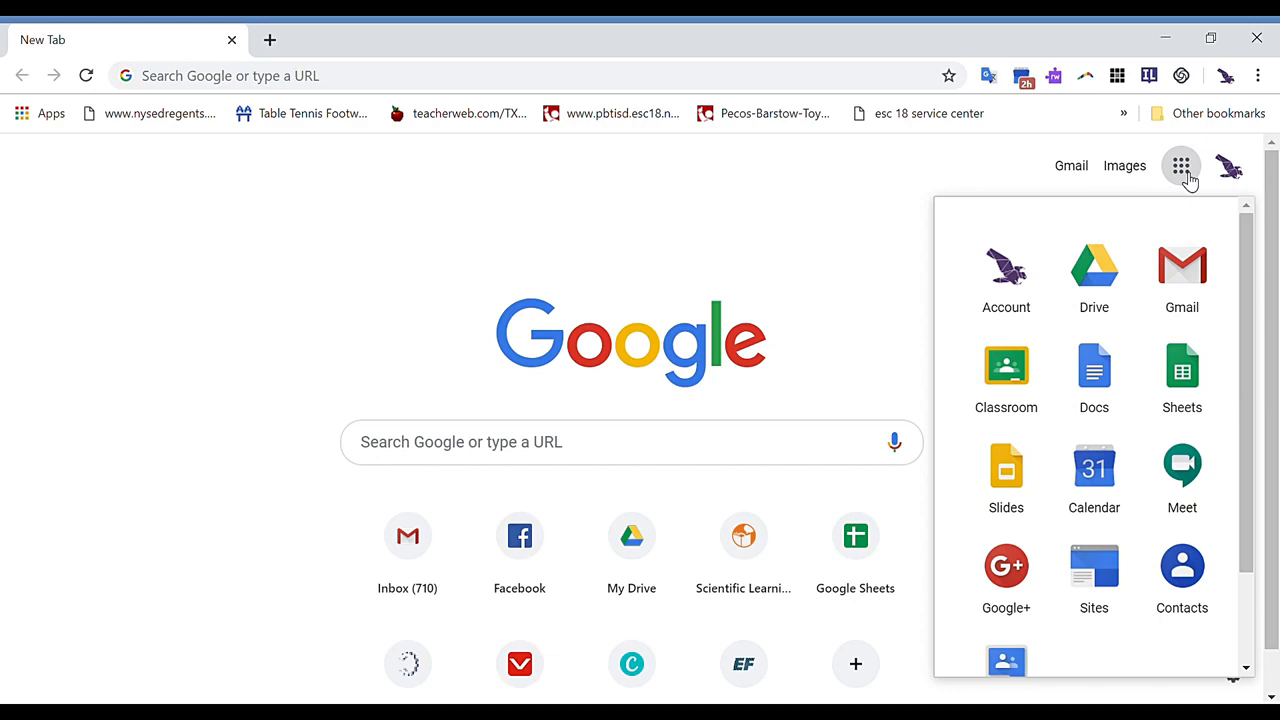
pyautogui.click(1183, 399)
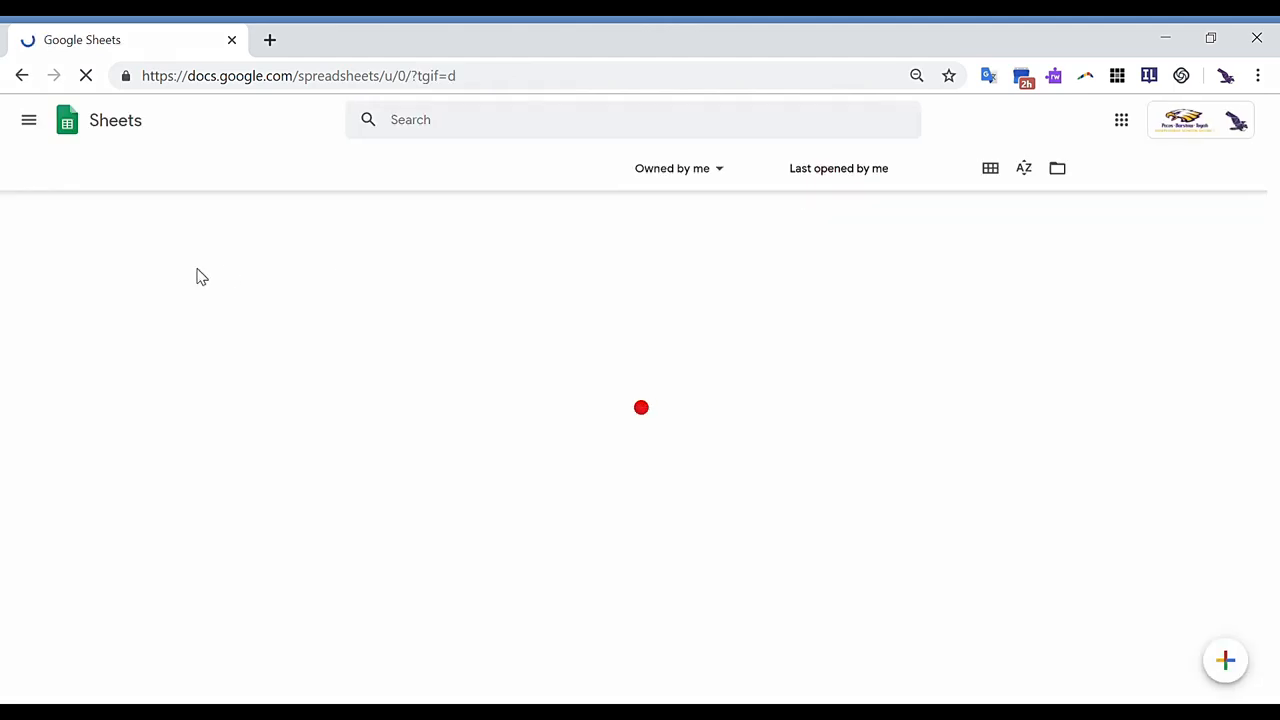
# Open sheets.google.com in a new browser tab.
pyautogui.click(270, 40)
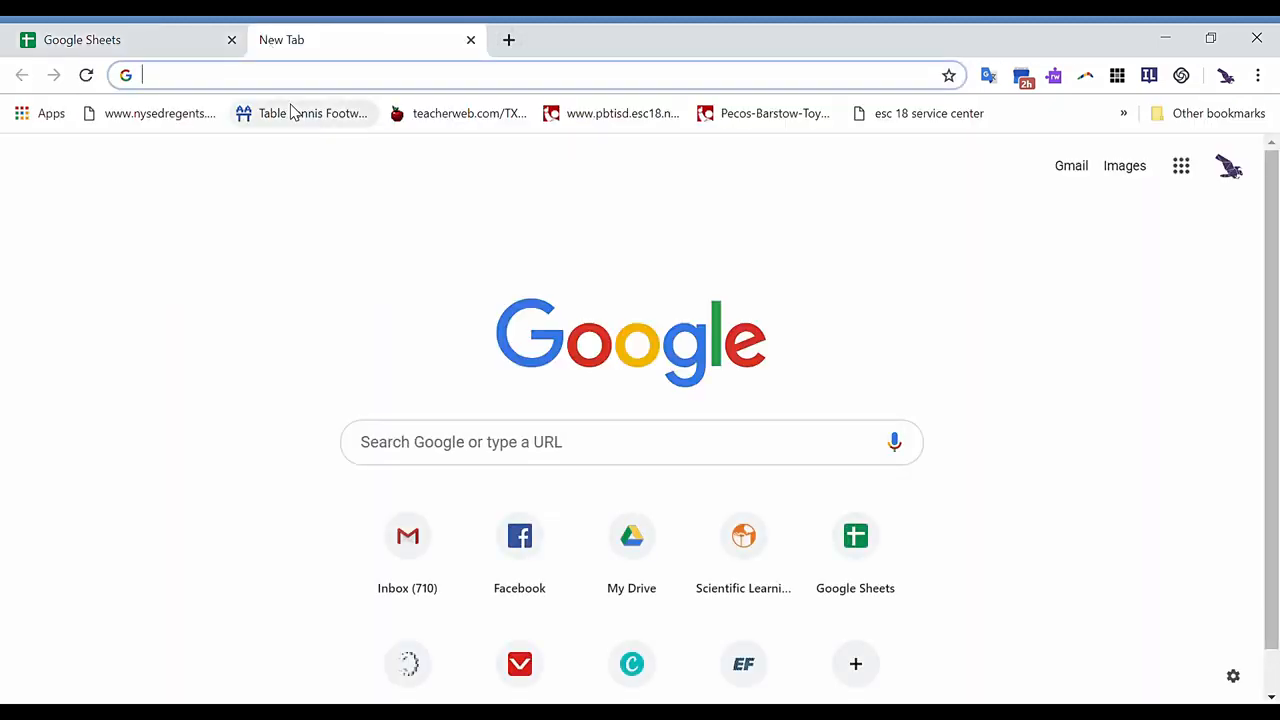
pyautogui.write('sheets.g')
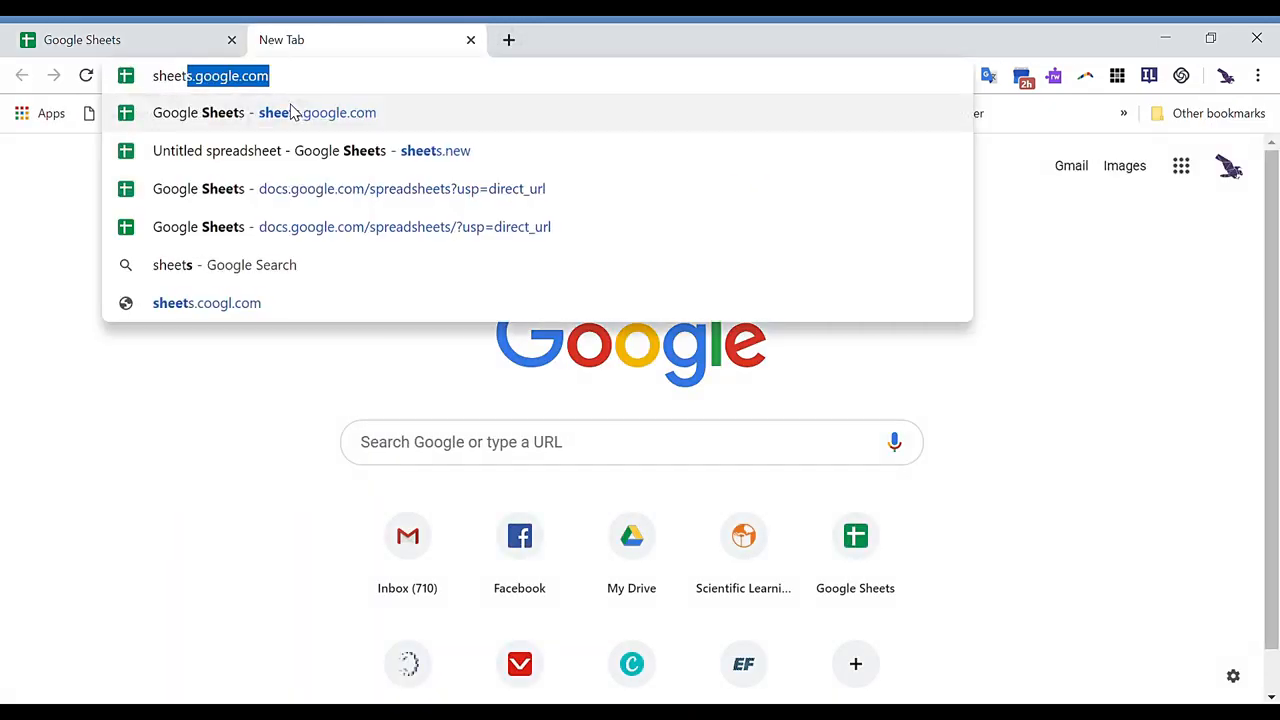
pyautogui.write('oogleco')
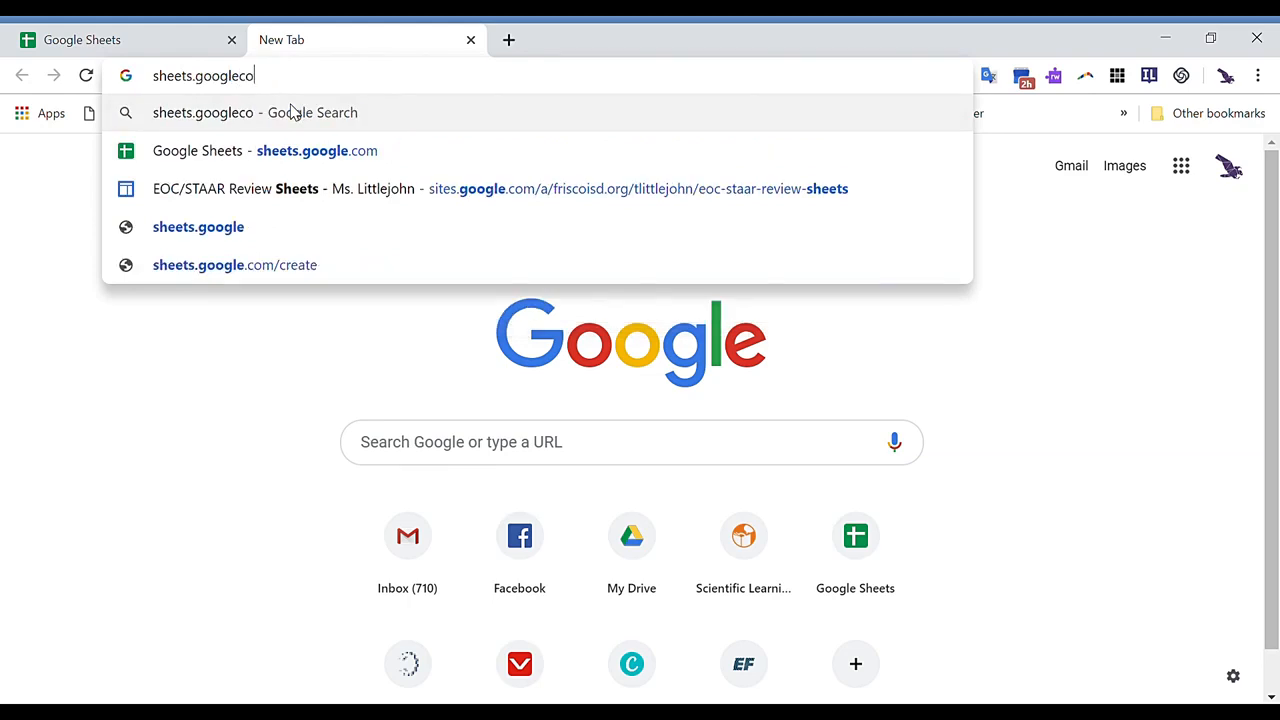
pyautogui.press('BackSpace')
pyautogui.press('BackSpace')
pyautogui.write('.com')
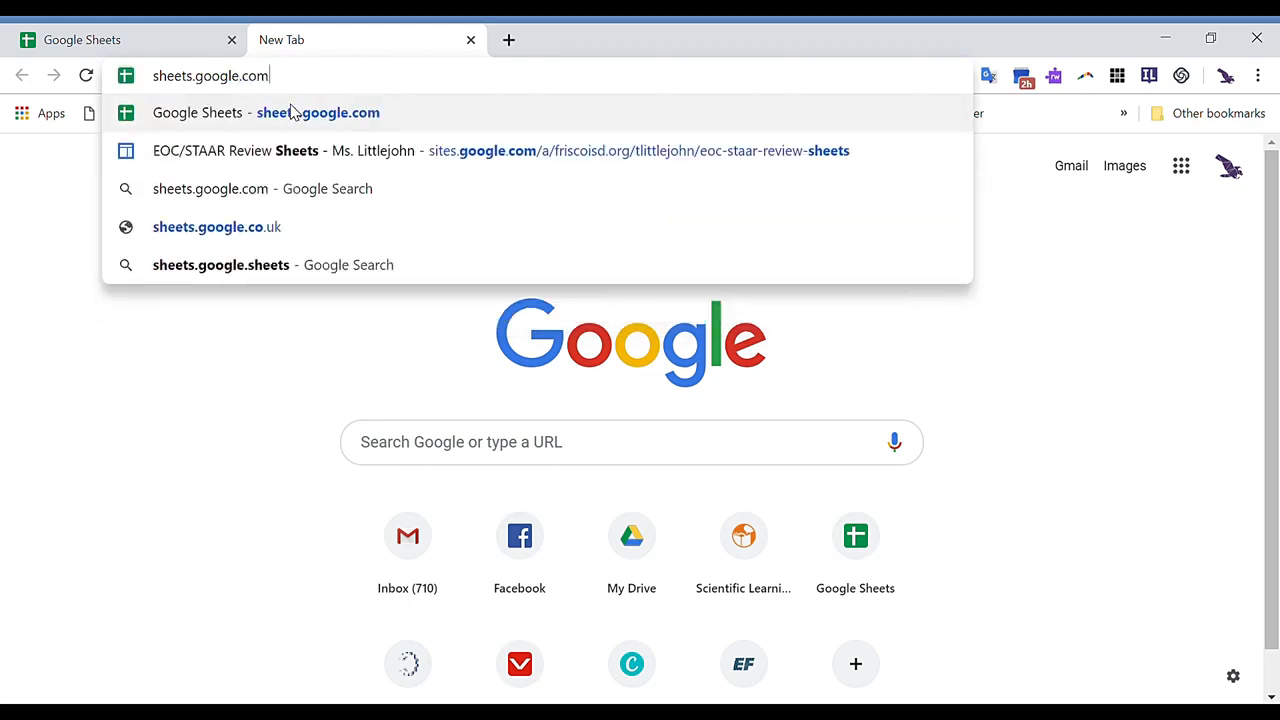
pyautogui.press('Return')
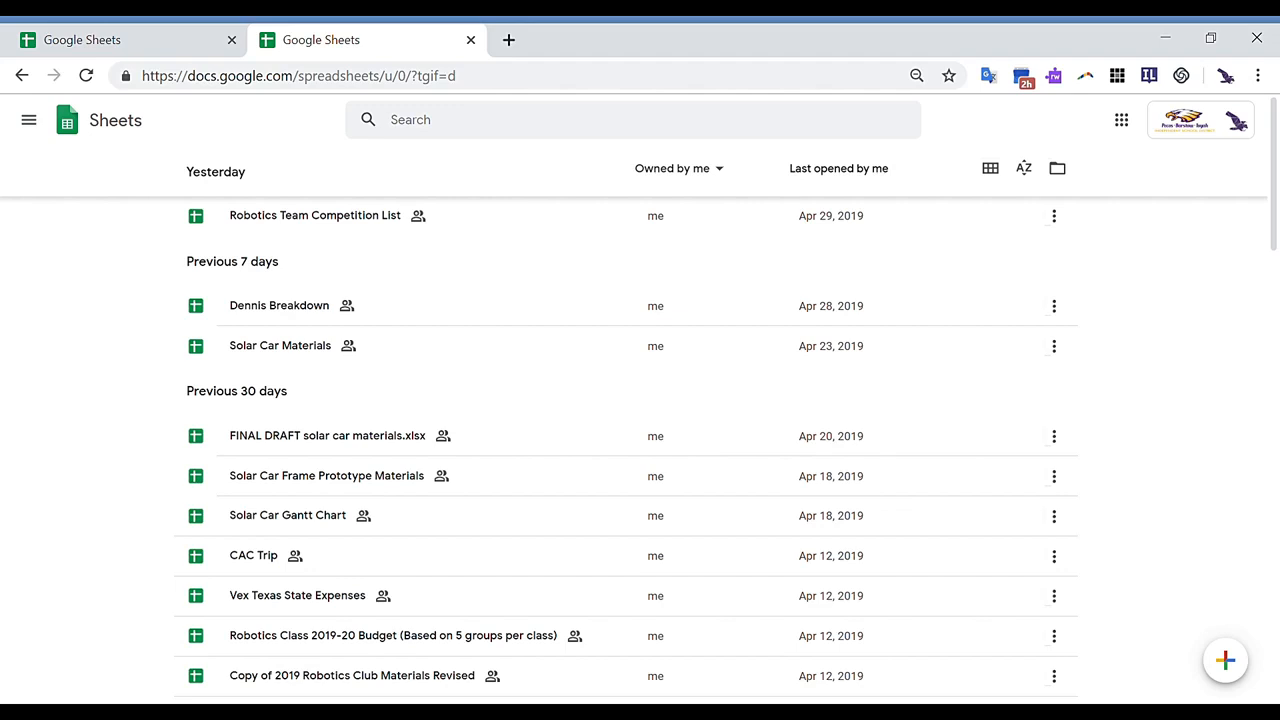
# Create a blank spreadsheet and name it "Sample Google Sheet".
pyautogui.moveTo(1222, 674)
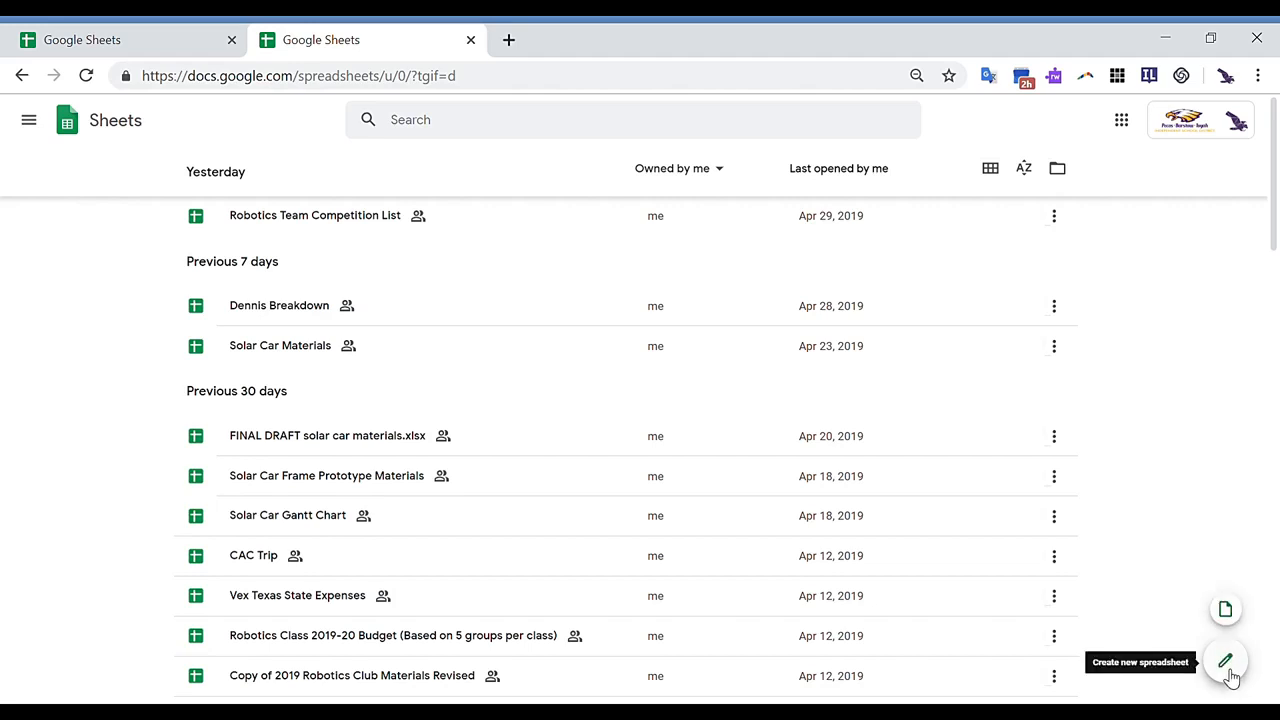
pyautogui.click(1226, 664)
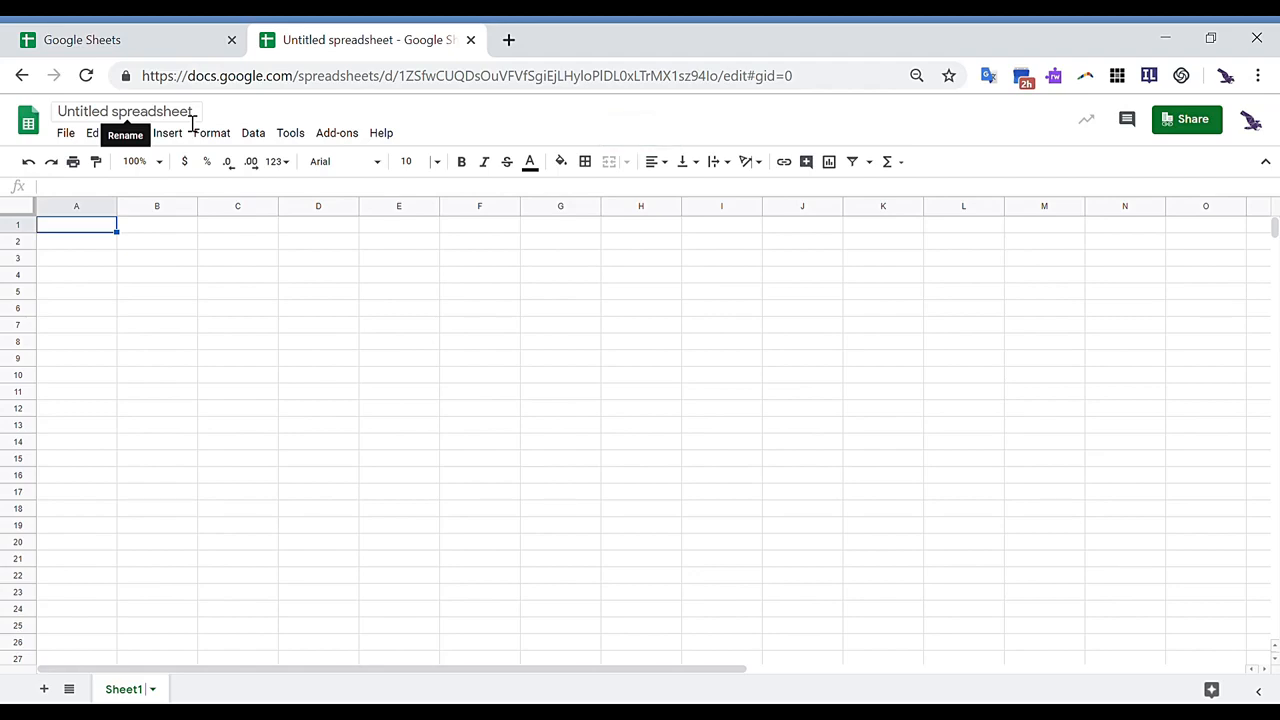
pyautogui.click(192, 122)
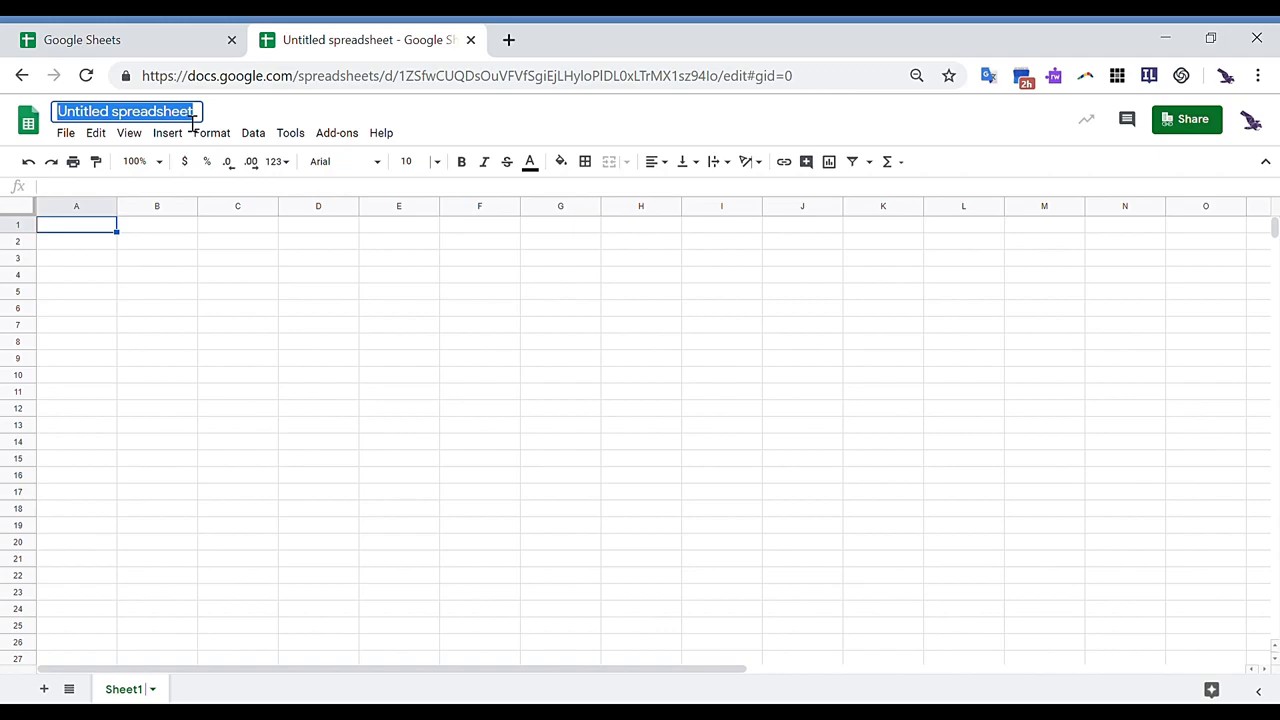
pyautogui.press('BackSpace')
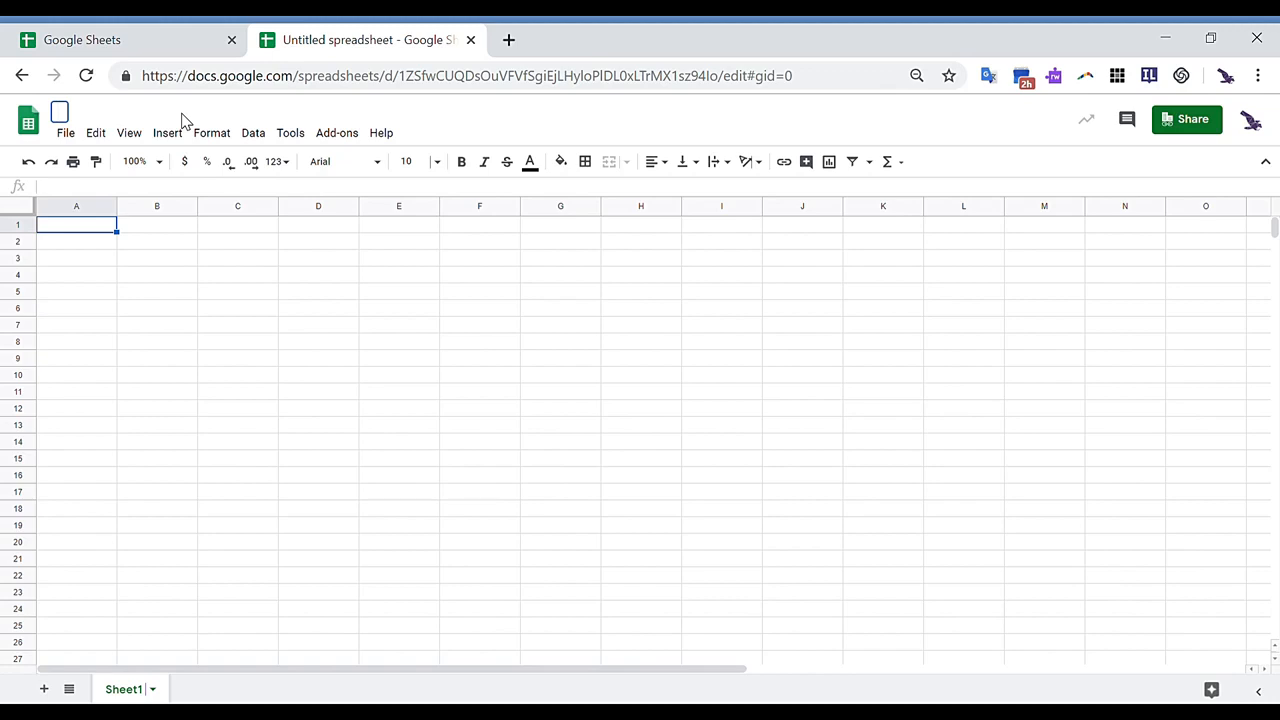
pyautogui.write('Sample Go')
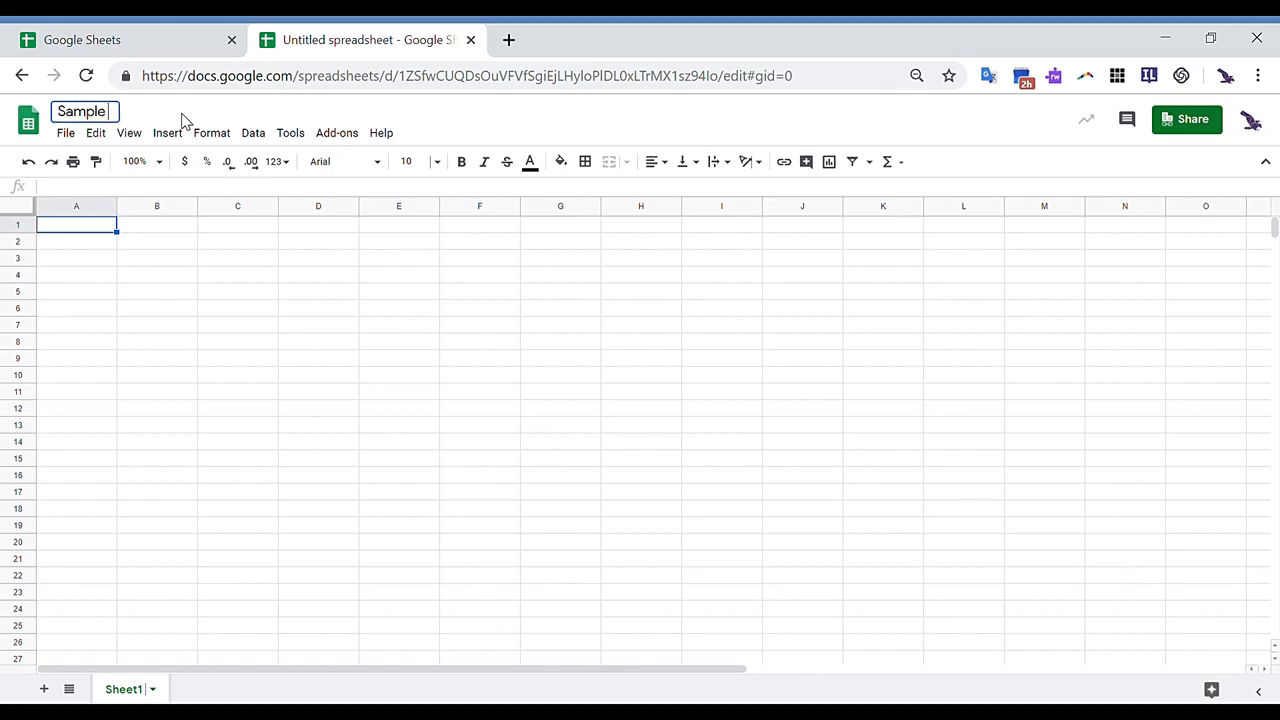
pyautogui.write('ogle Sheet')
pyautogui.press('Return')
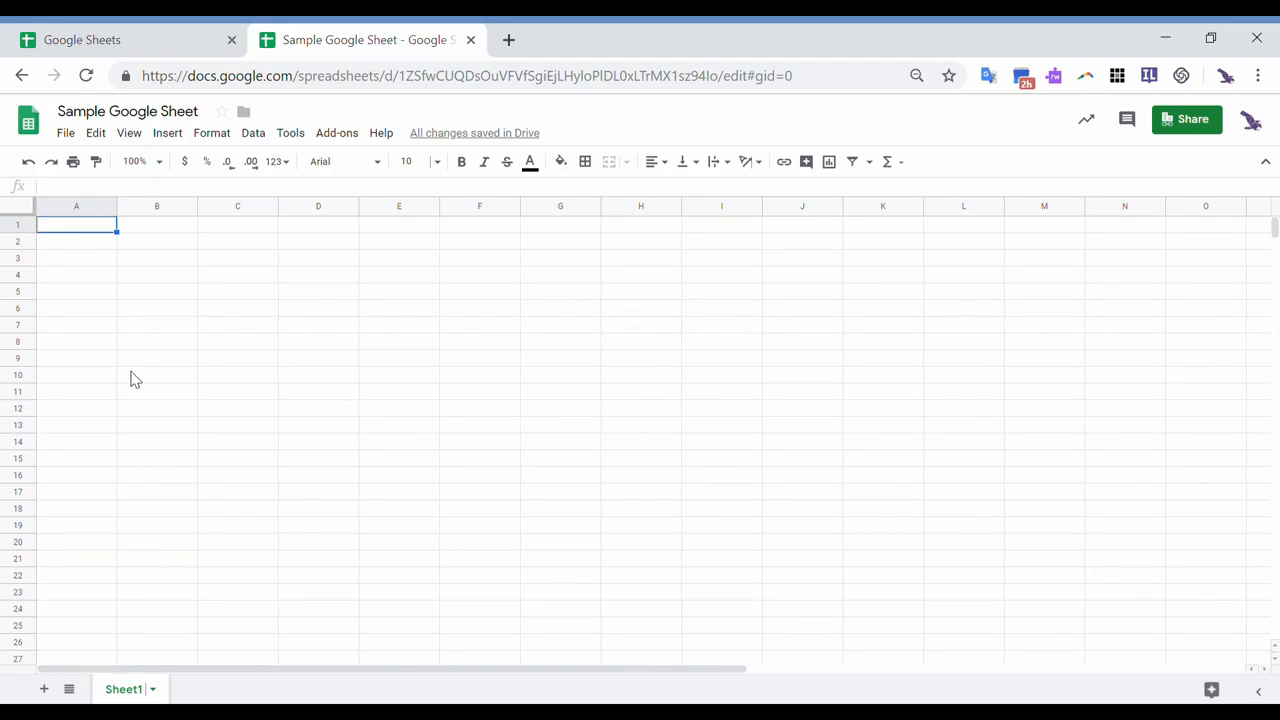
# Examine the grid's structure by selecting individual cells, columns A to D and rows 1 to 3 in turn.
pyautogui.click(140, 245)
pyautogui.click(305, 295)
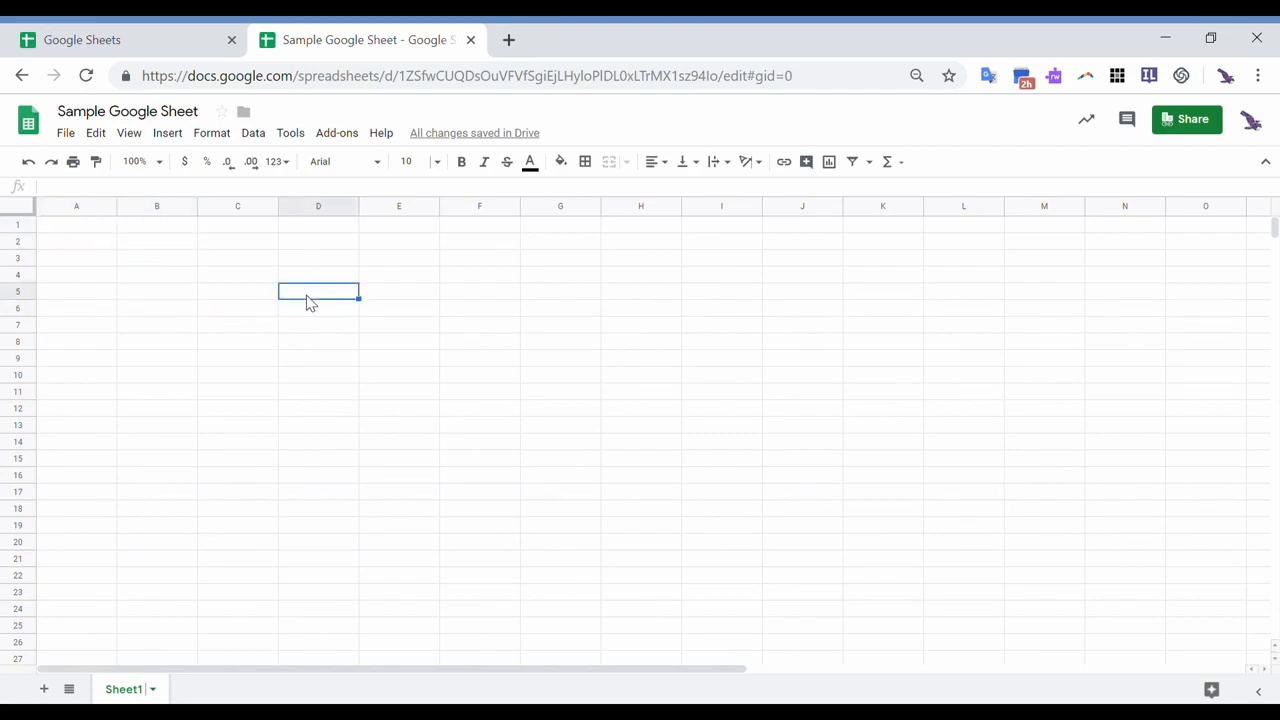
pyautogui.click(176, 258)
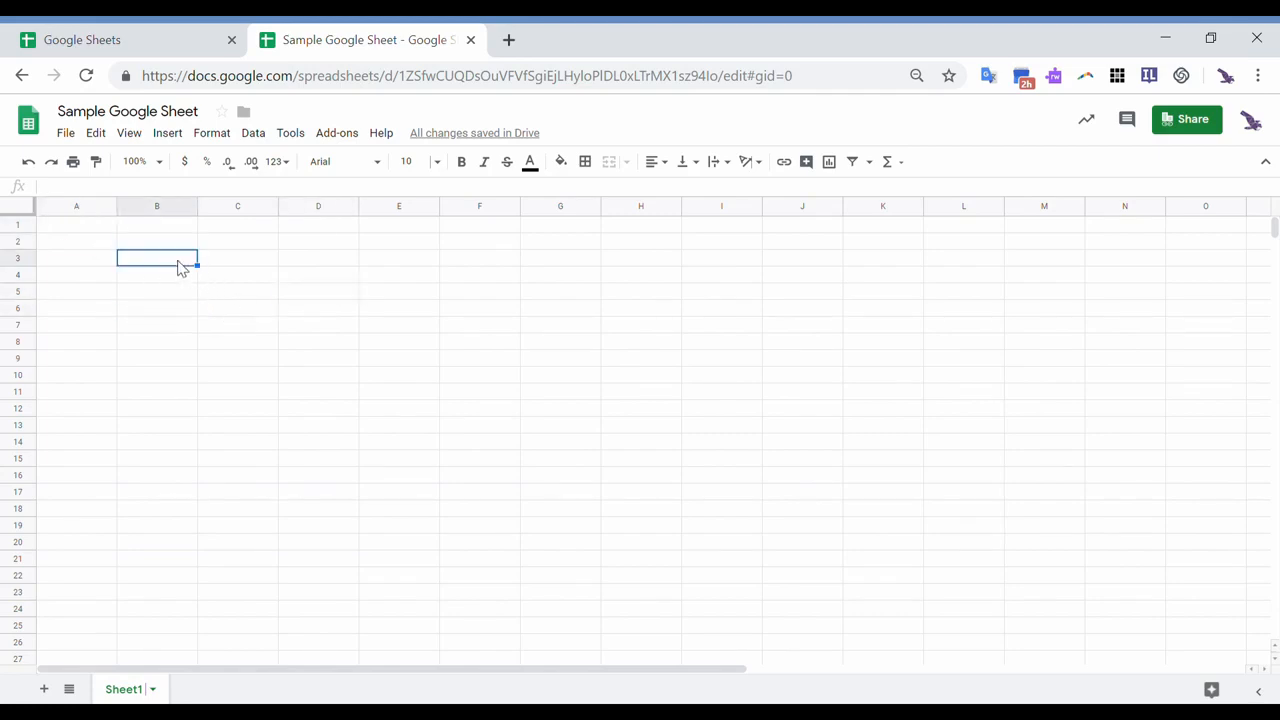
pyautogui.click(106, 246)
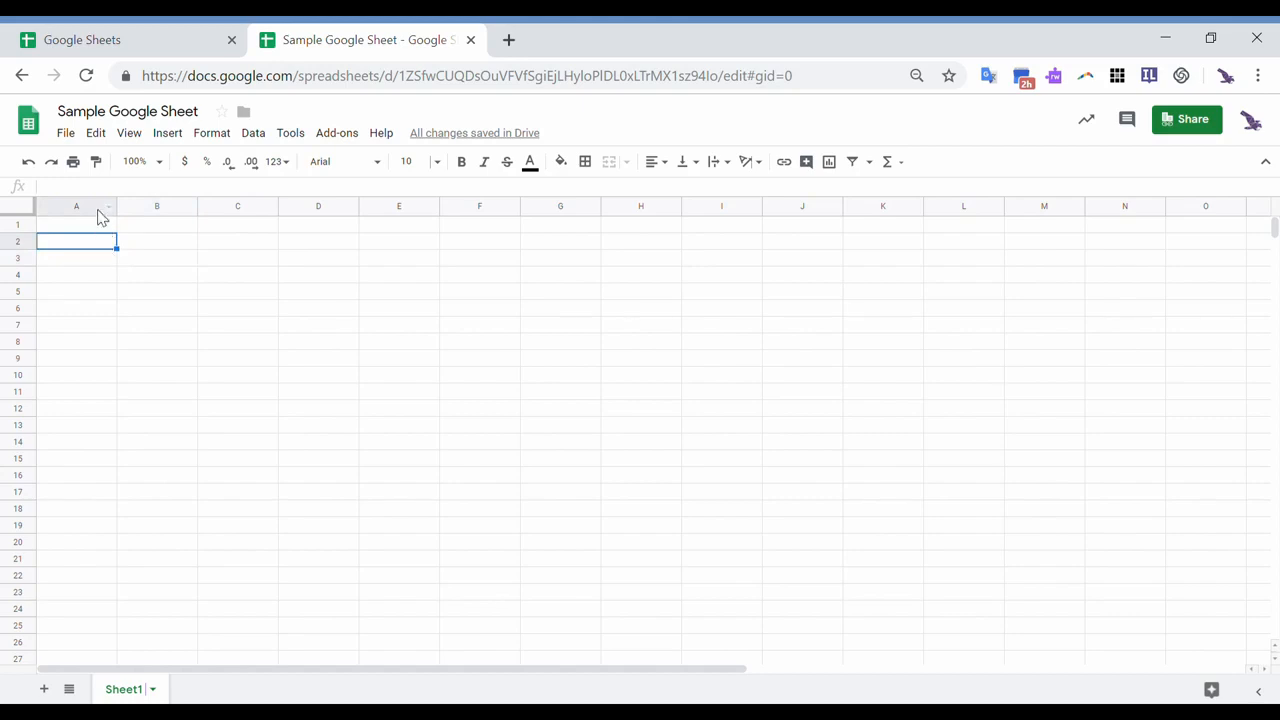
pyautogui.click(88, 210)
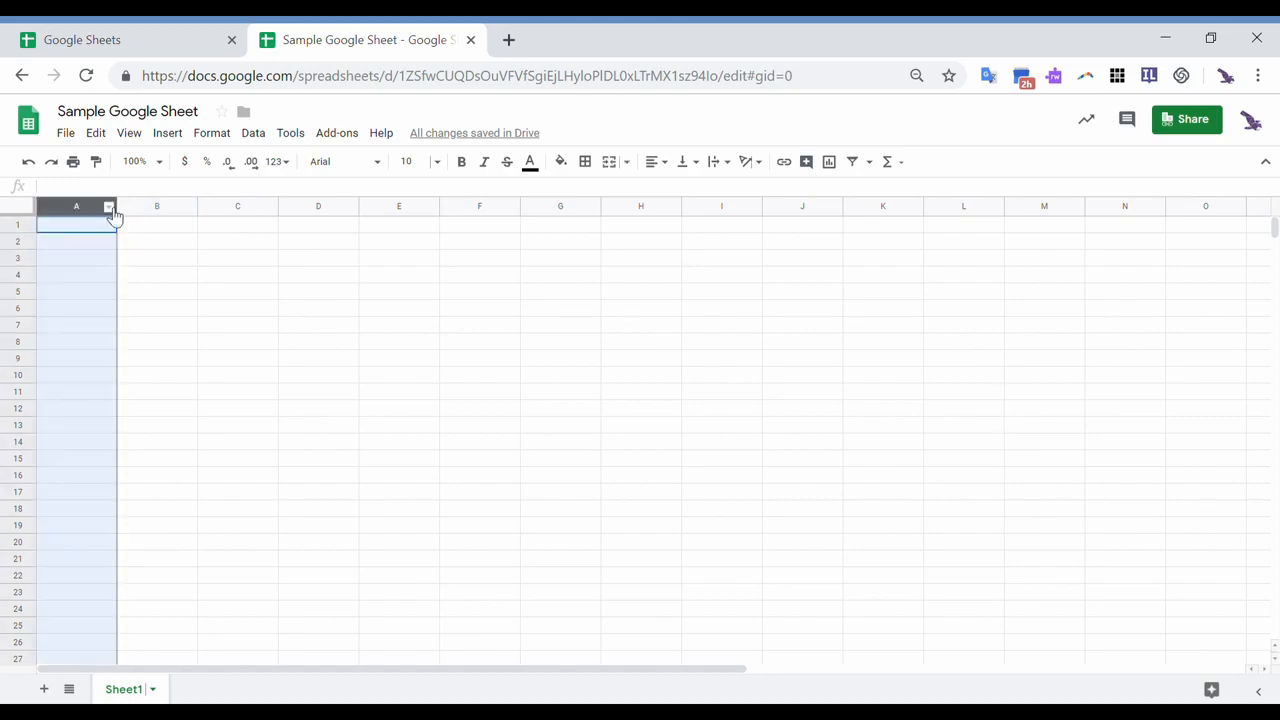
pyautogui.click(150, 207)
pyautogui.click(228, 210)
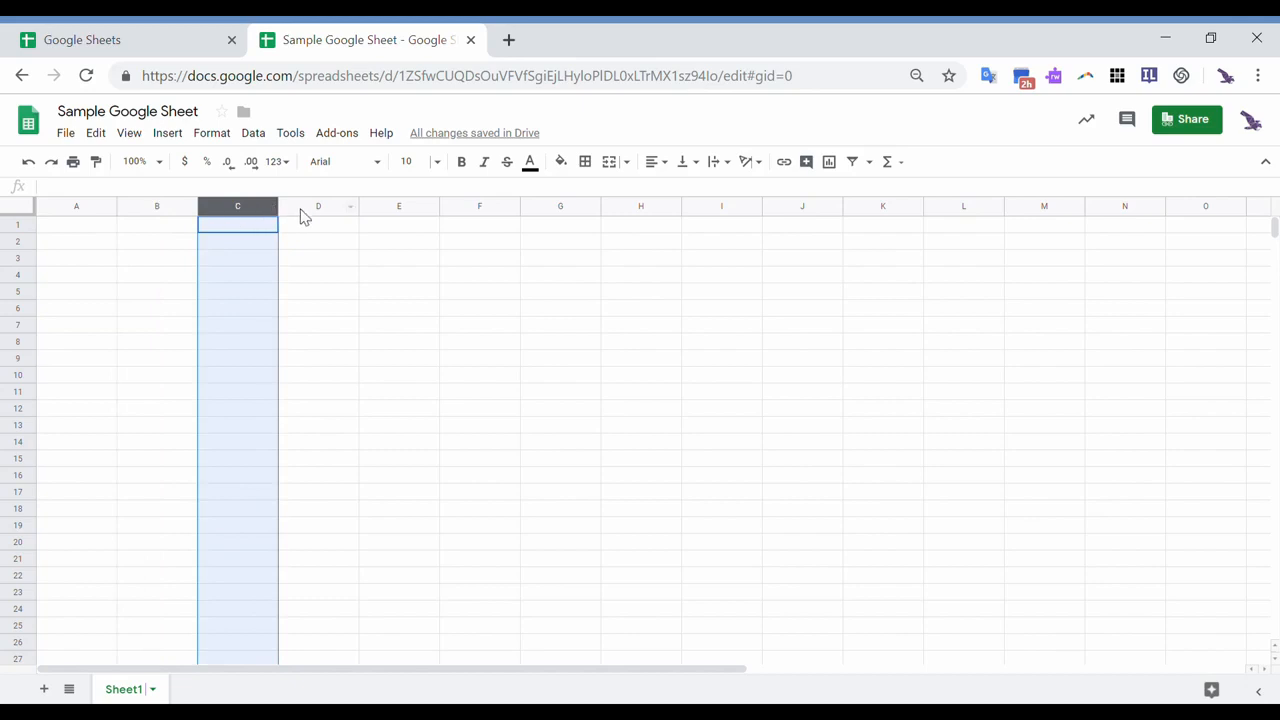
pyautogui.click(304, 211)
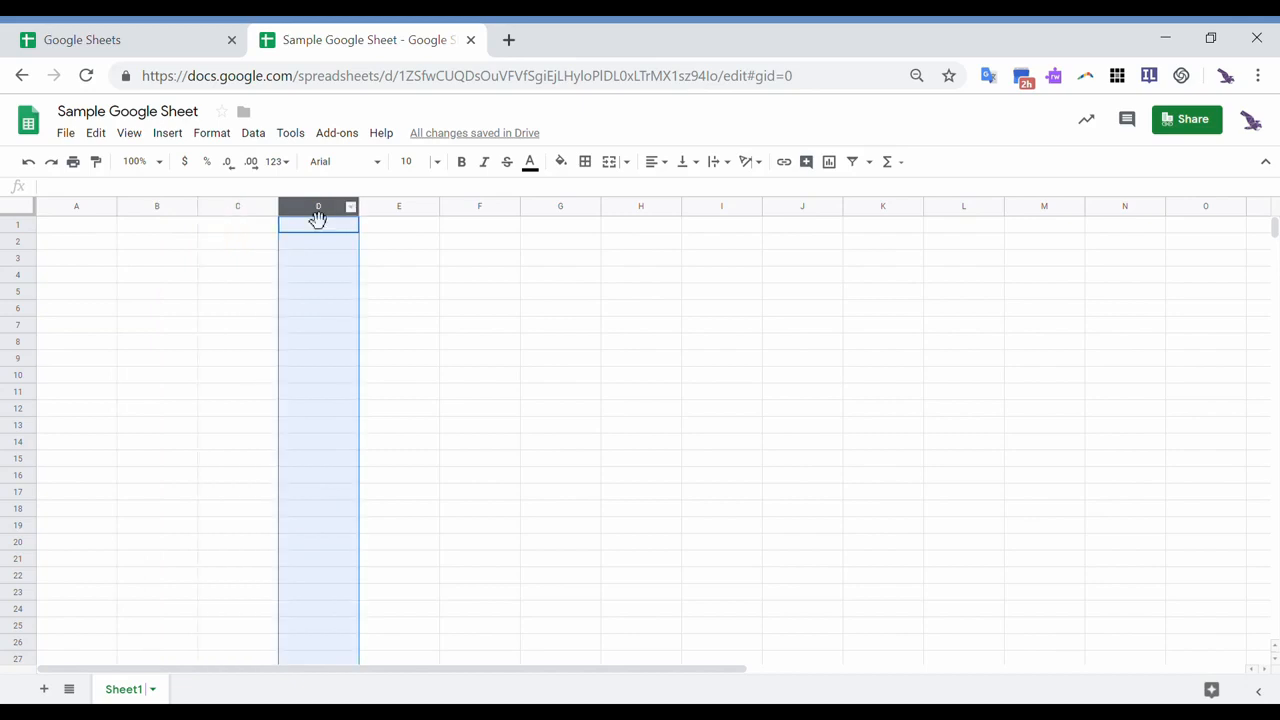
pyautogui.click(16, 228)
pyautogui.click(17, 242)
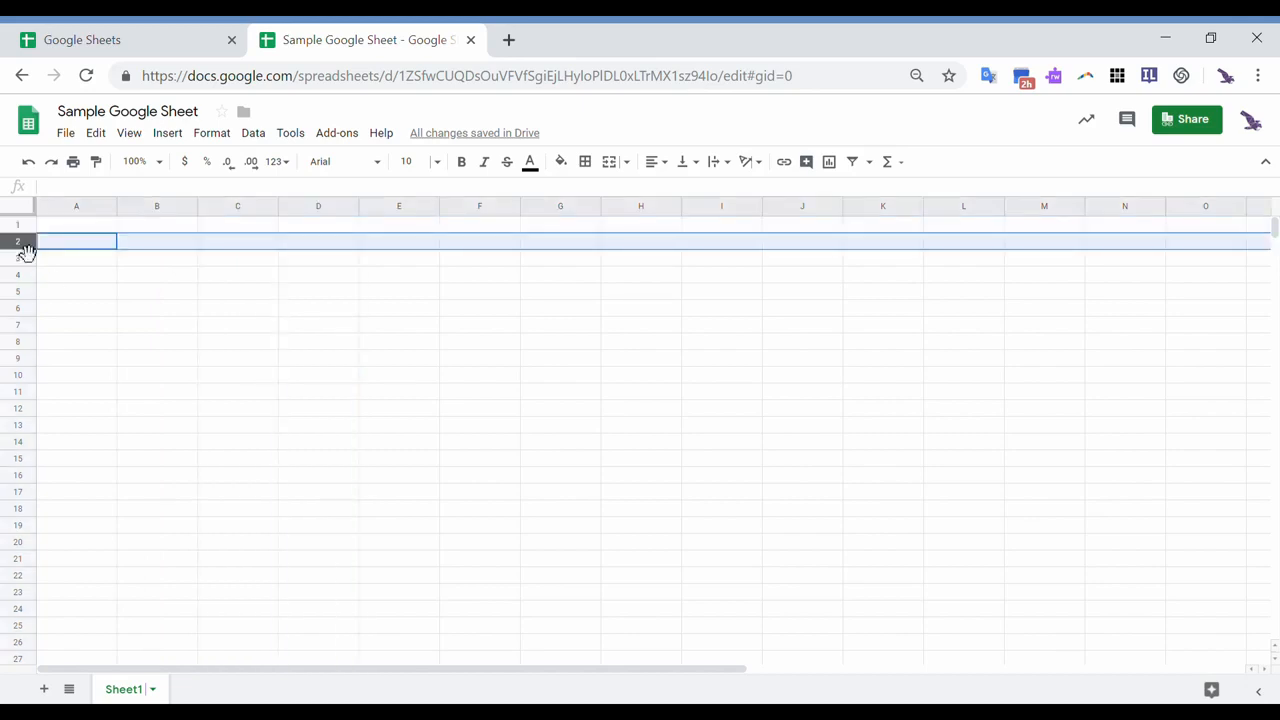
pyautogui.click(22, 262)
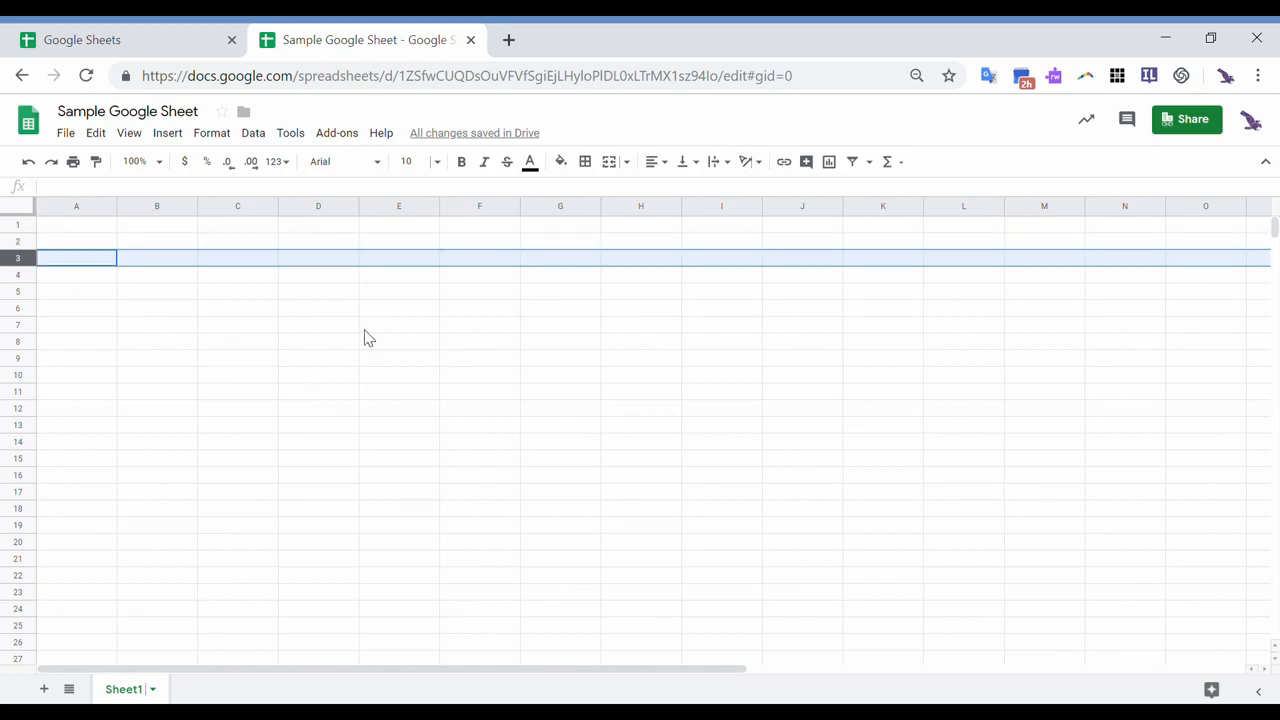
pyautogui.click(330, 264)
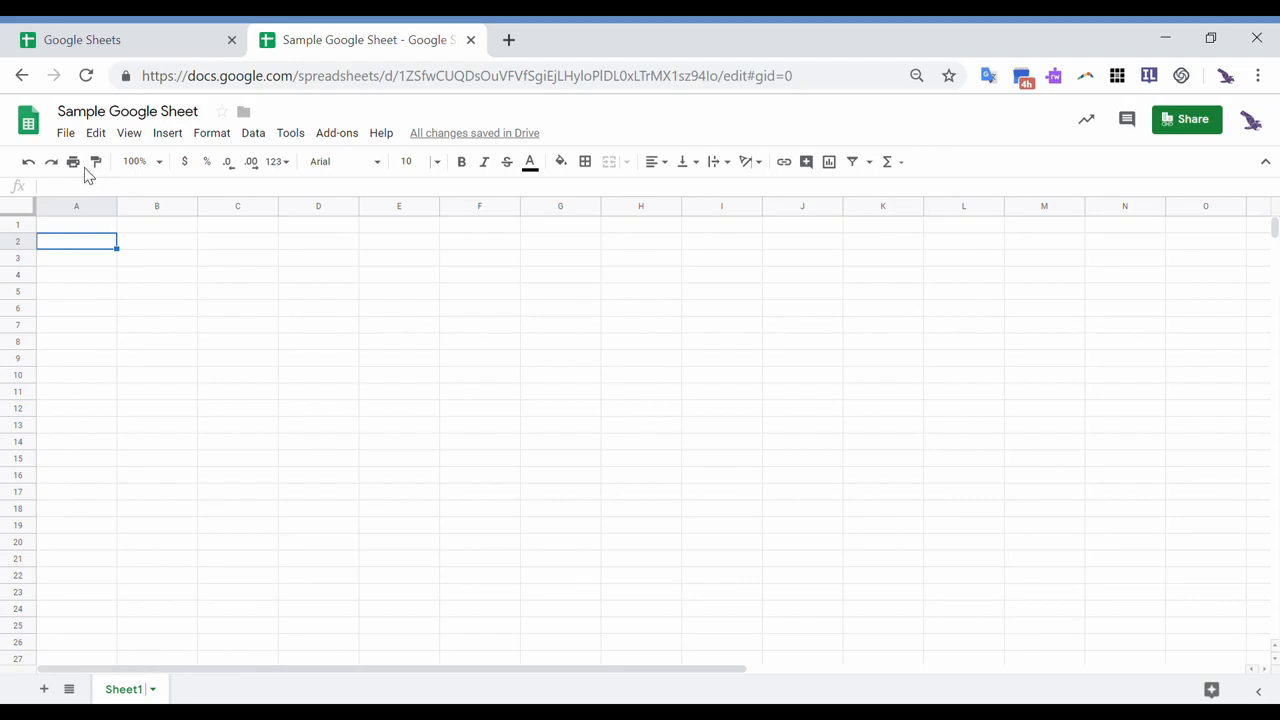
pyautogui.click(66, 134)
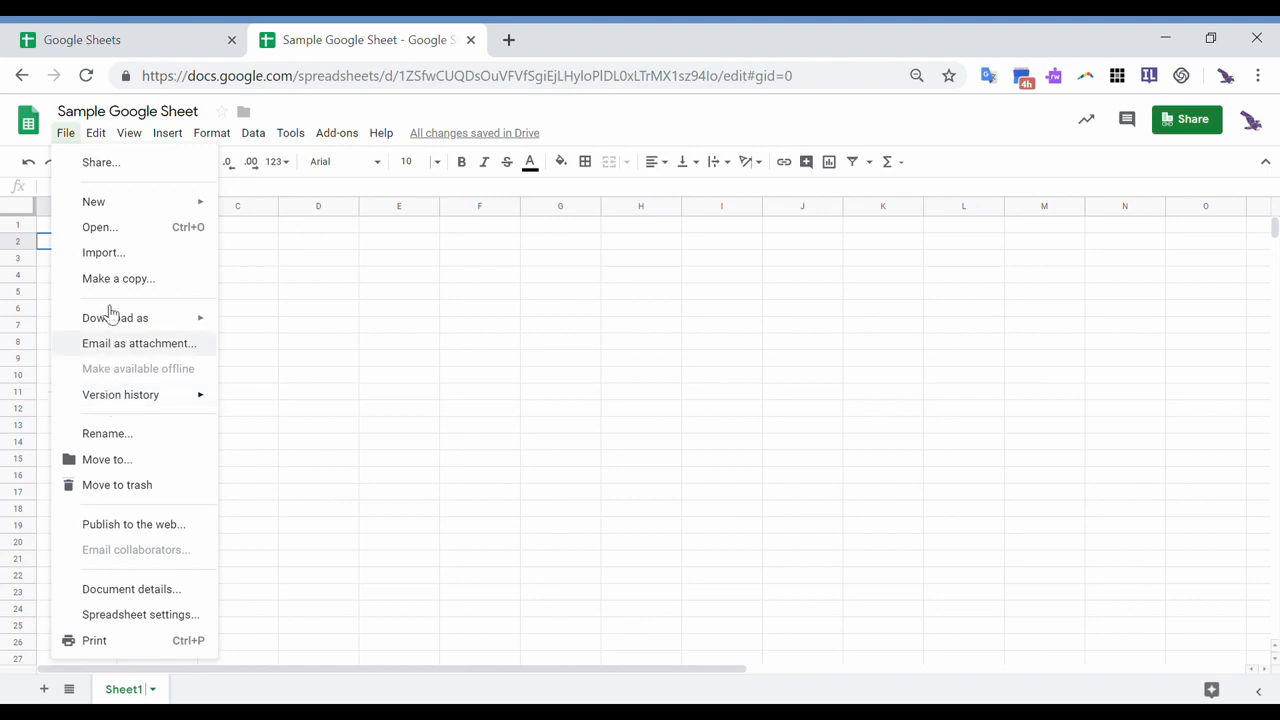
pyautogui.moveTo(118, 212)
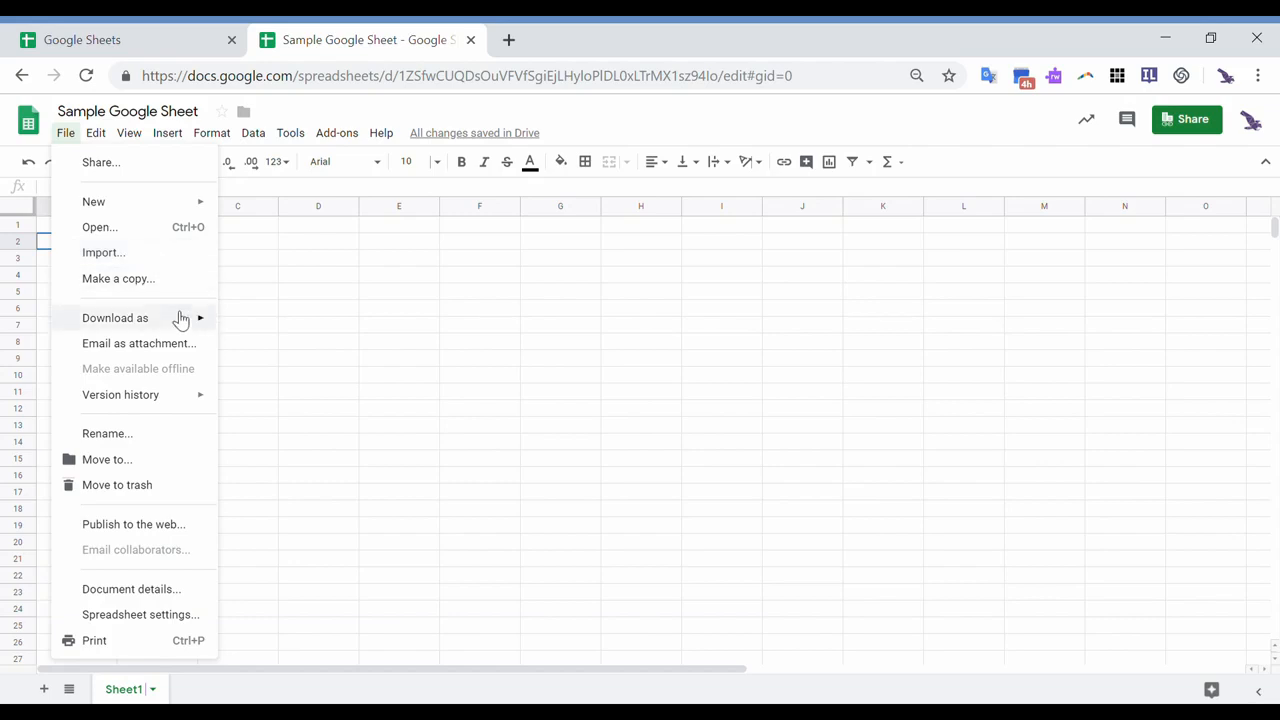
pyautogui.moveTo(181, 320)
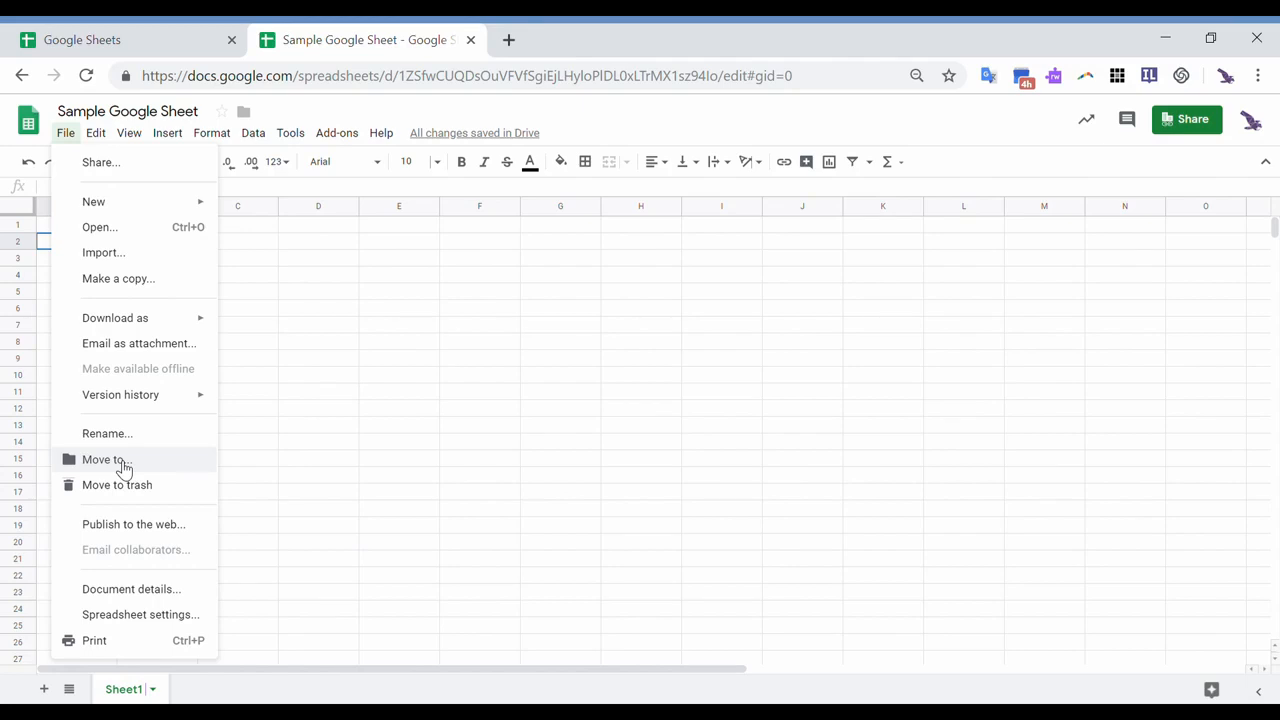
pyautogui.moveTo(111, 142)
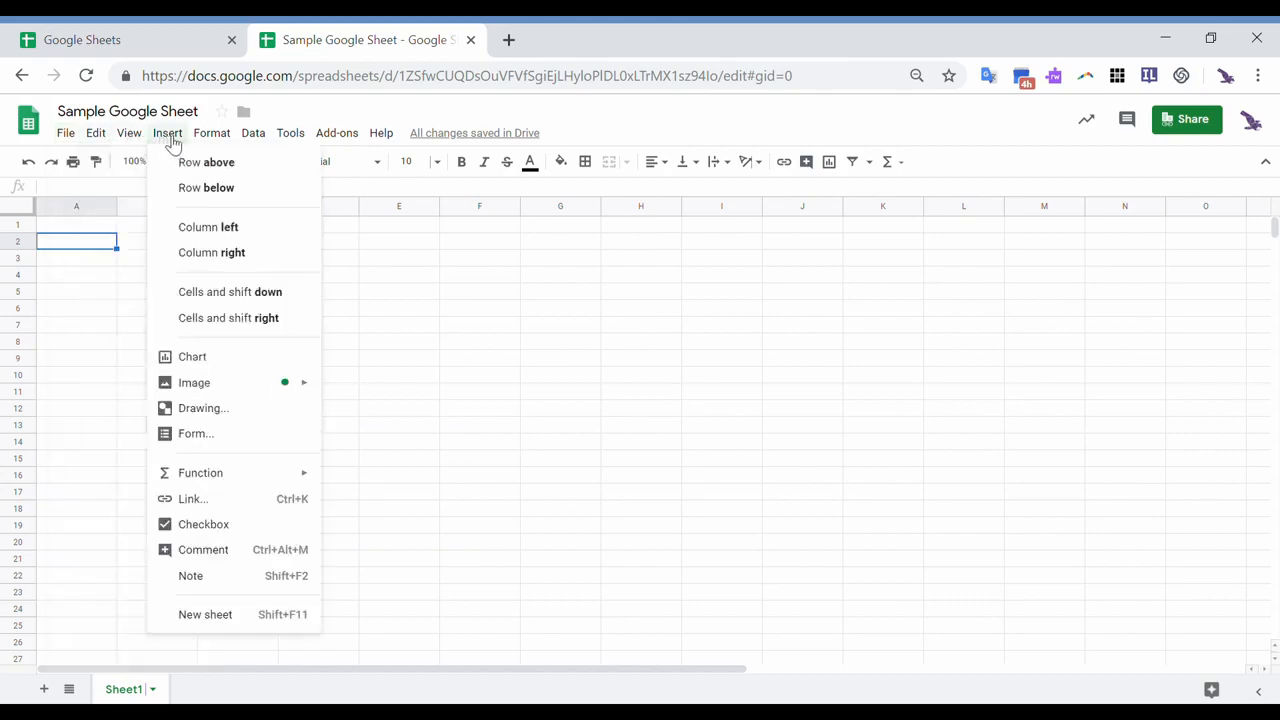
pyautogui.moveTo(208, 141)
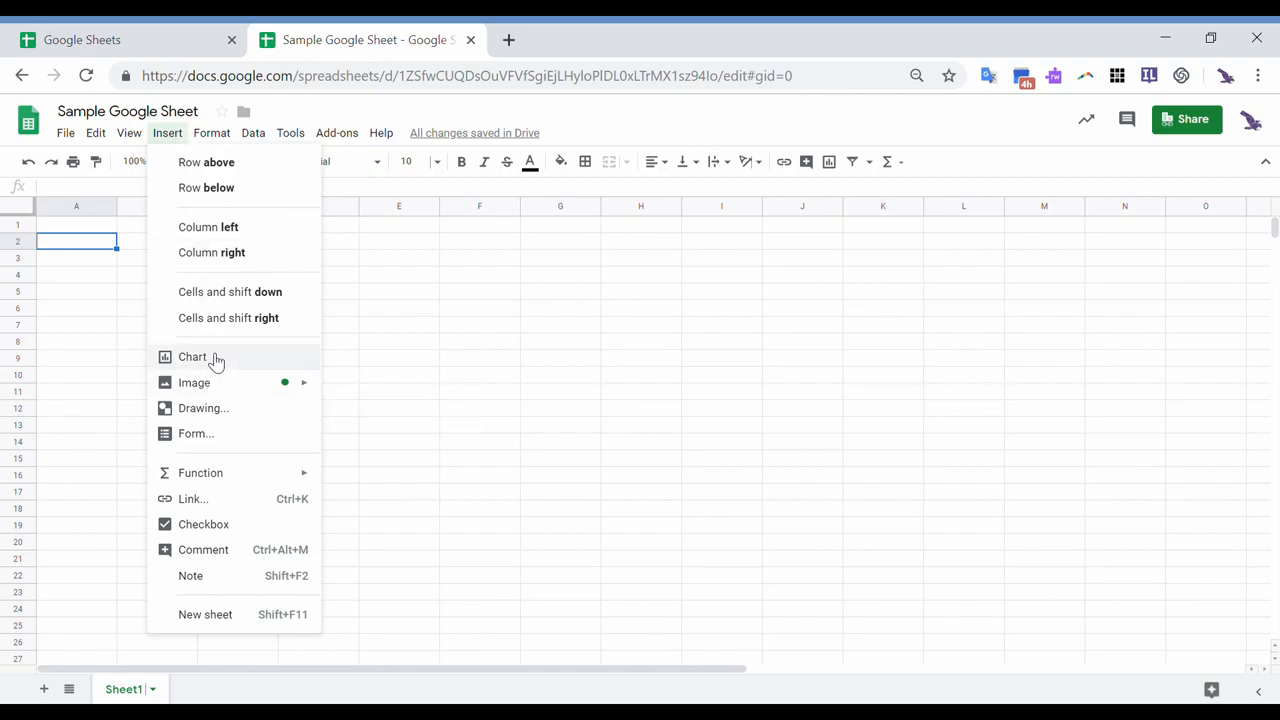
pyautogui.moveTo(232, 488)
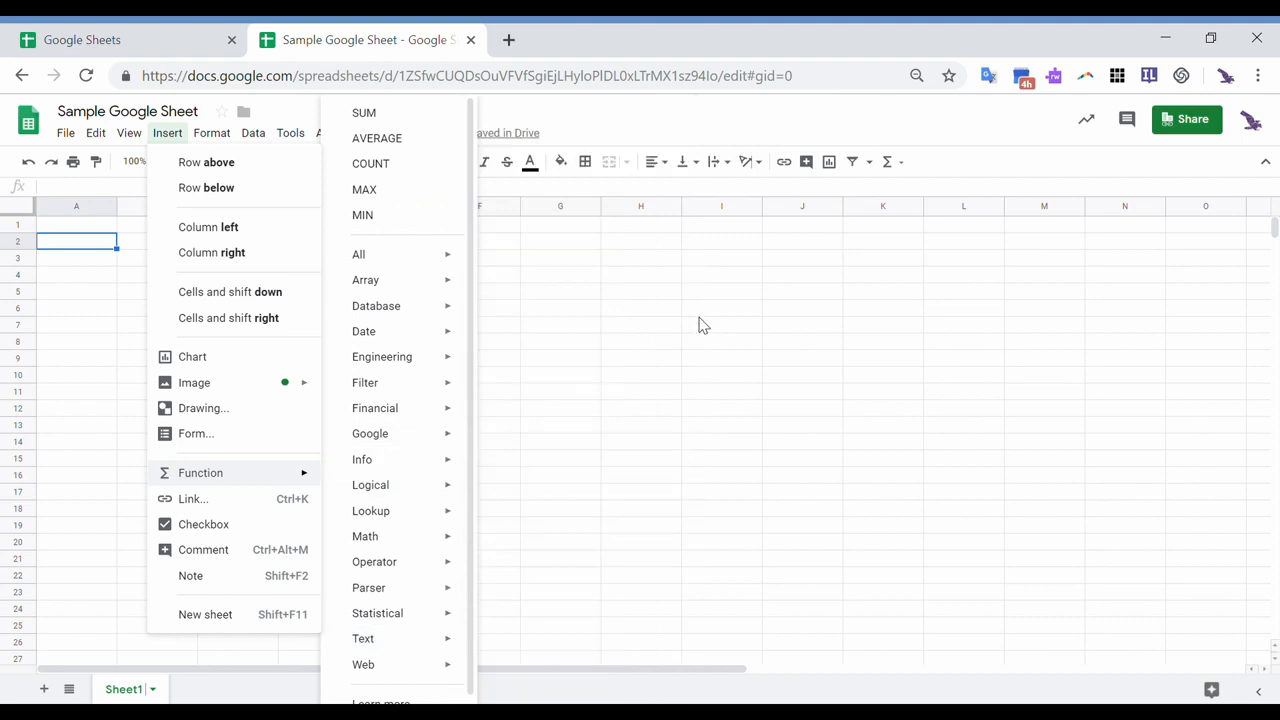
pyautogui.click(700, 325)
# Enter the headers DATA SET 1, DATA SET 2, DATA SET 3 and DATA SET4 in cells A1 to D1.
pyautogui.click(105, 230)
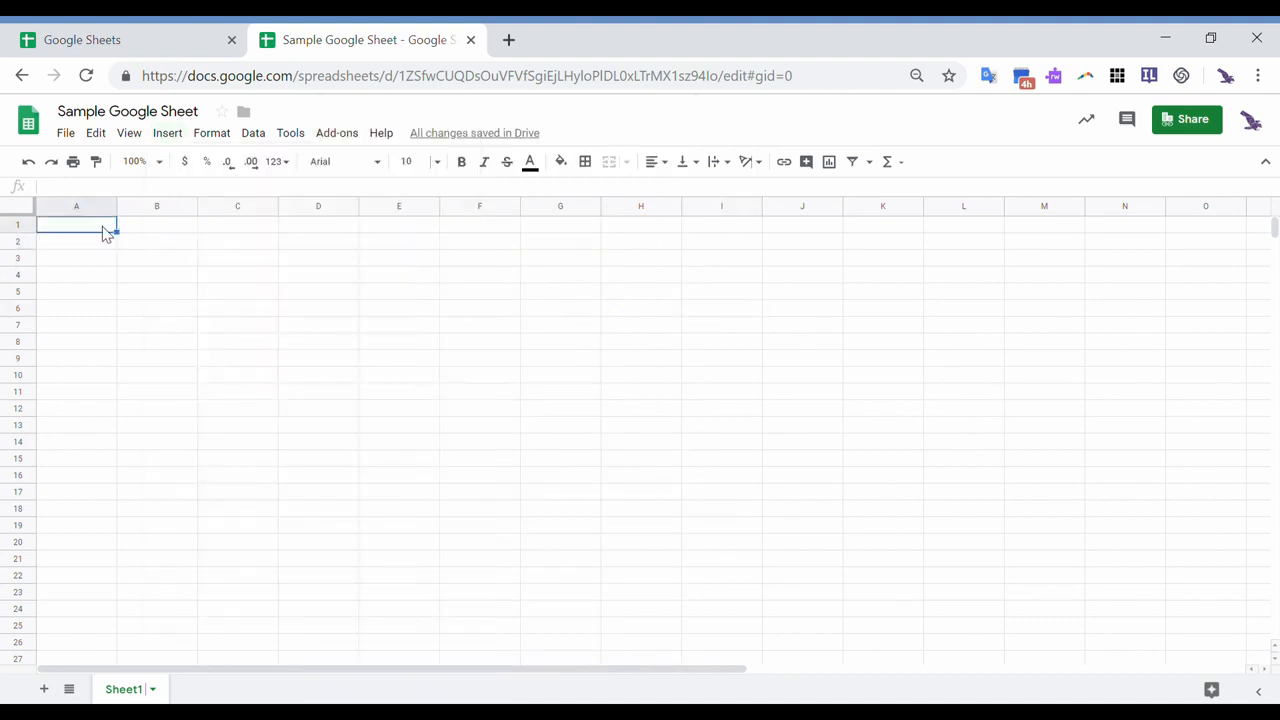
pyautogui.write('DAT')
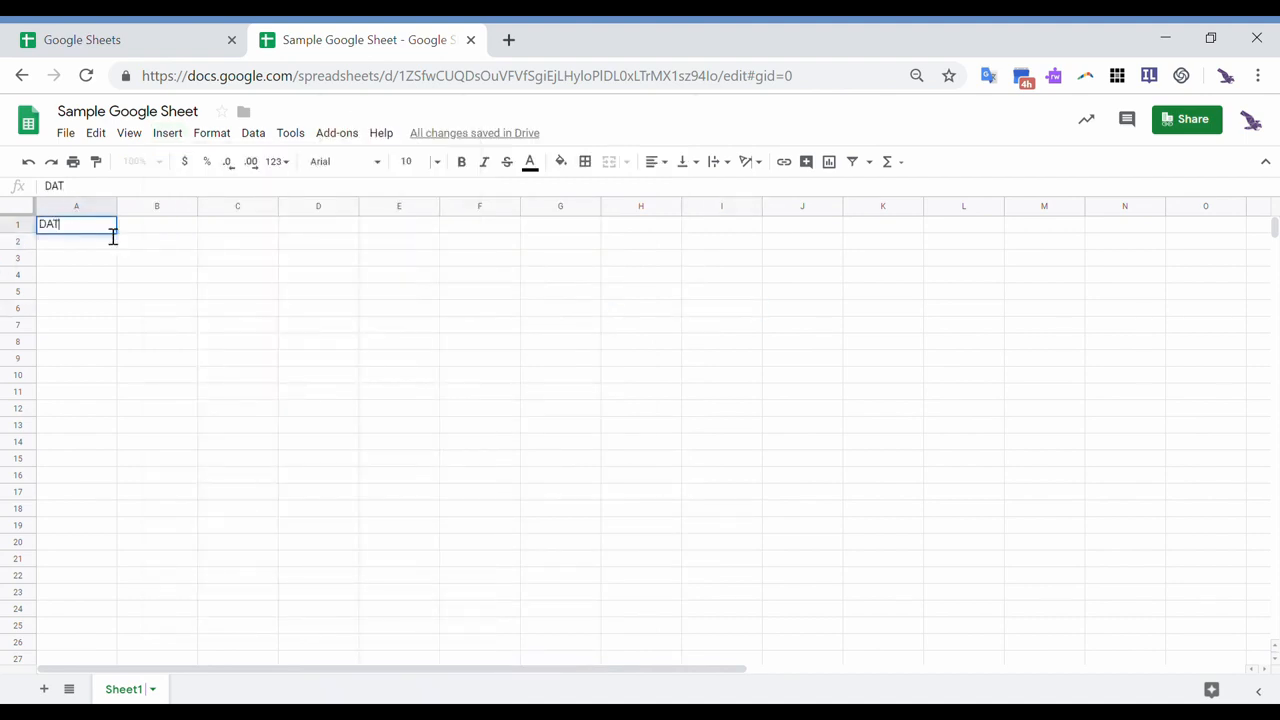
pyautogui.write('A SET 1')
pyautogui.press('Tab')
pyautogui.write('DA')
pyautogui.write('SET 2')
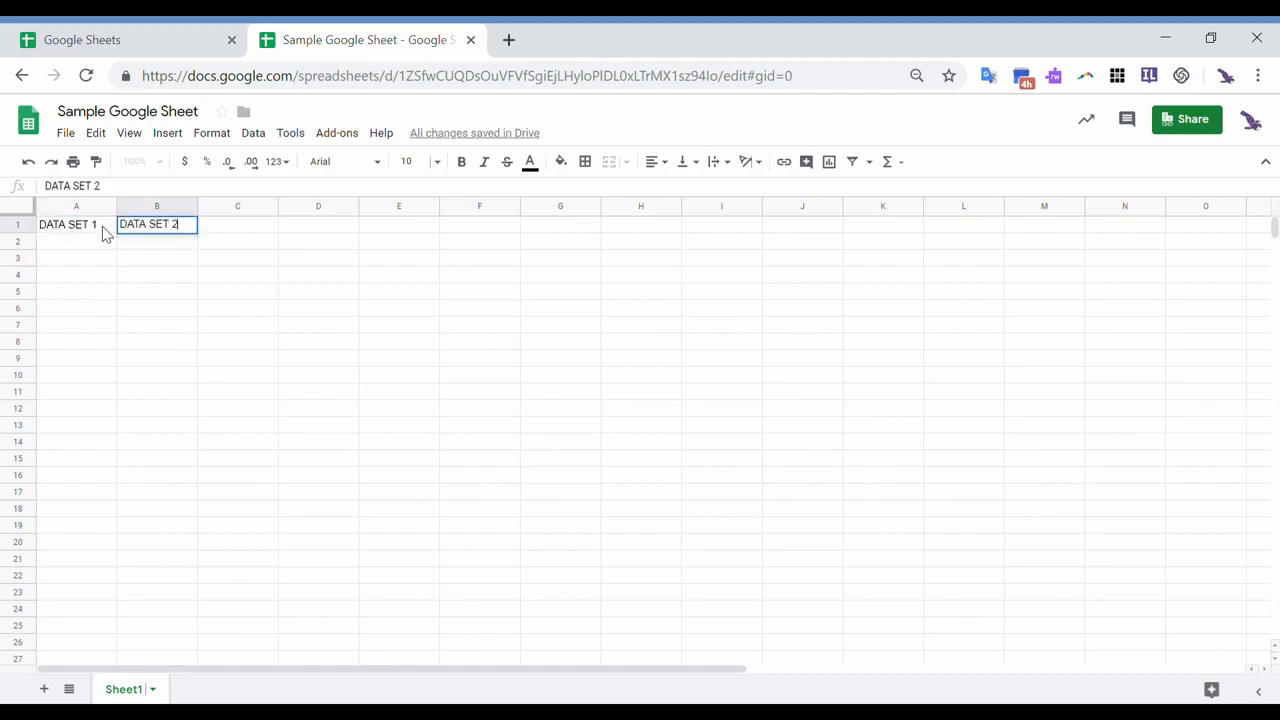
pyautogui.press('Tab')
pyautogui.write('DATA SET 2')
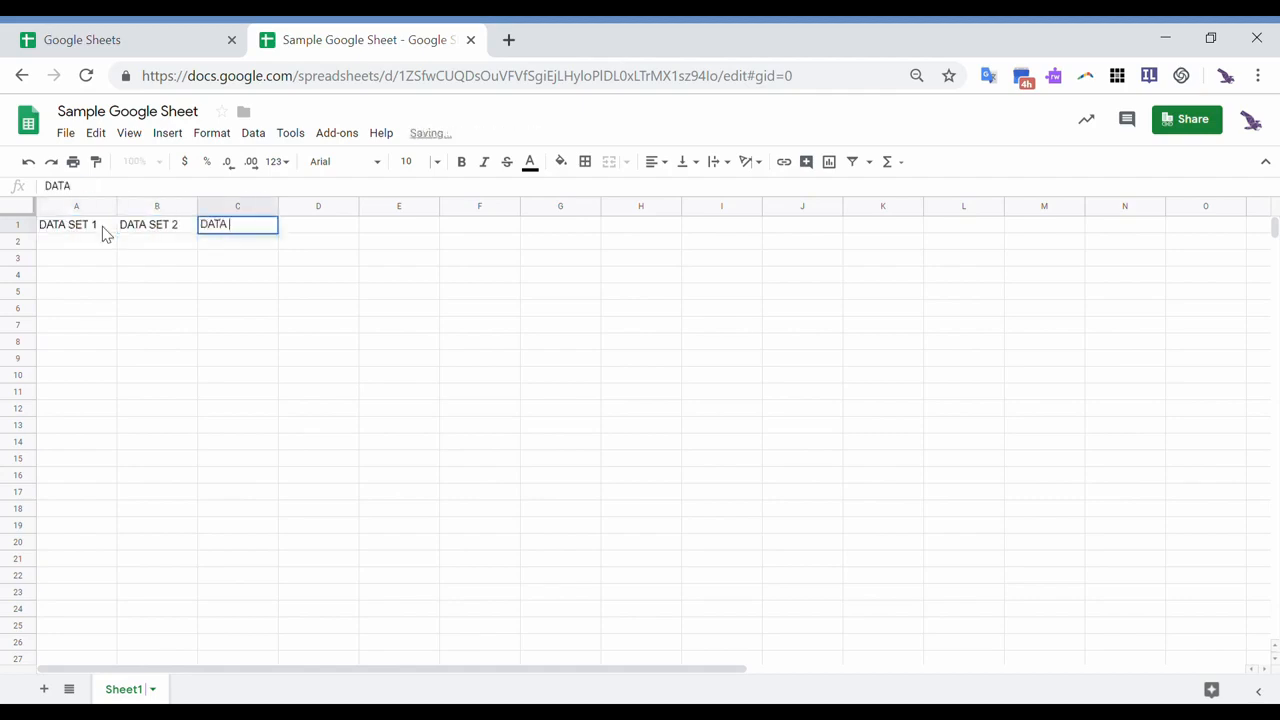
pyautogui.press('BackSpace')
pyautogui.write('3')
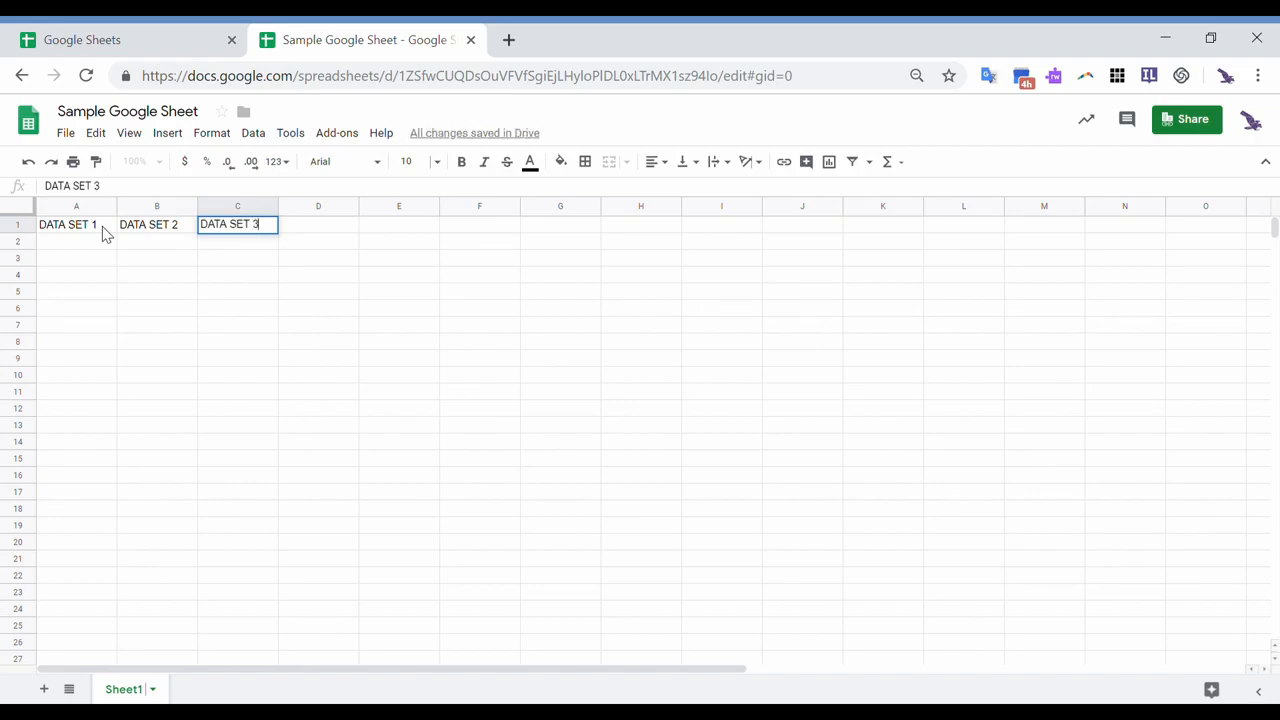
pyautogui.press('Tab')
pyautogui.write('DATA SET4')
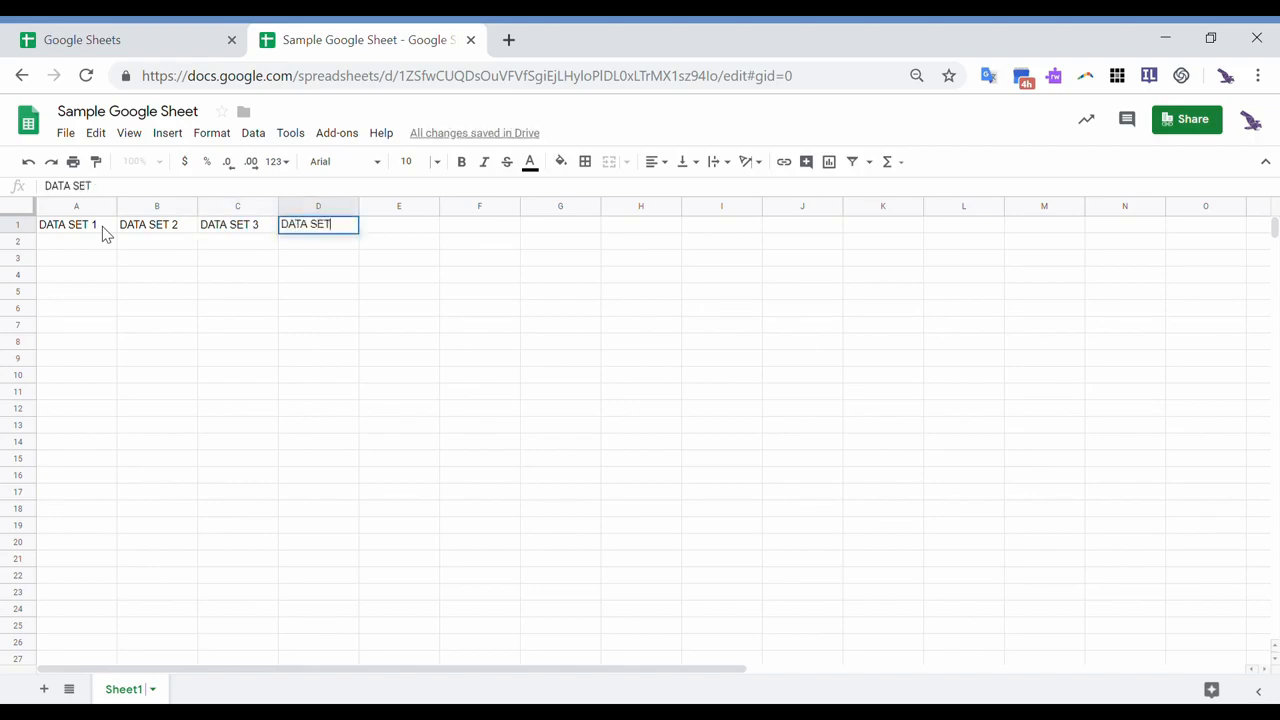
# Add the headers TOTAL in cell E1 and AVERAGE in cell F1.
pyautogui.press('Tab')
pyautogui.write('TOTAL')
pyautogui.press('Tab')
pyautogui.write('AVERAGE')
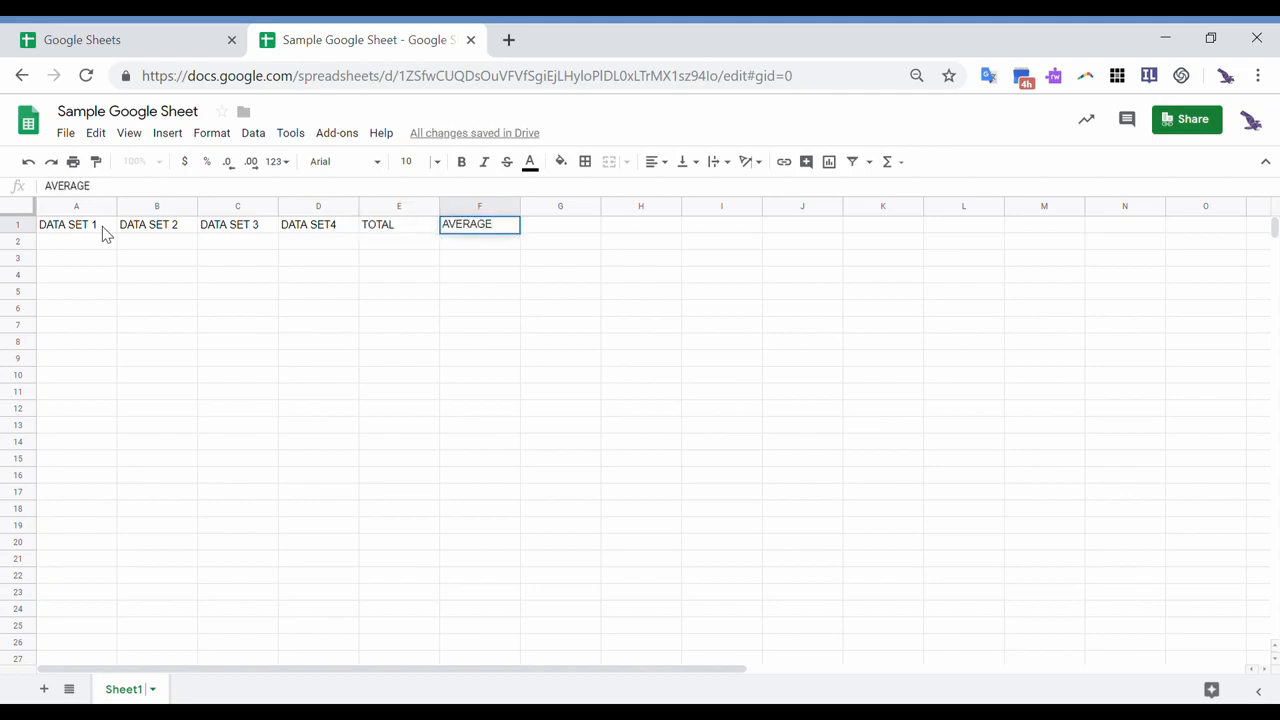
# Enter 2, 3, 5, 6, 8 under DATA SET 1 and 1, 3, 2, 4, 5 under DATA SET 2, in rows 2 to 6.
pyautogui.press('Return')
pyautogui.press('Left')
pyautogui.press('Left')
pyautogui.press('Left')
pyautogui.press('Left')
pyautogui.press('Left')
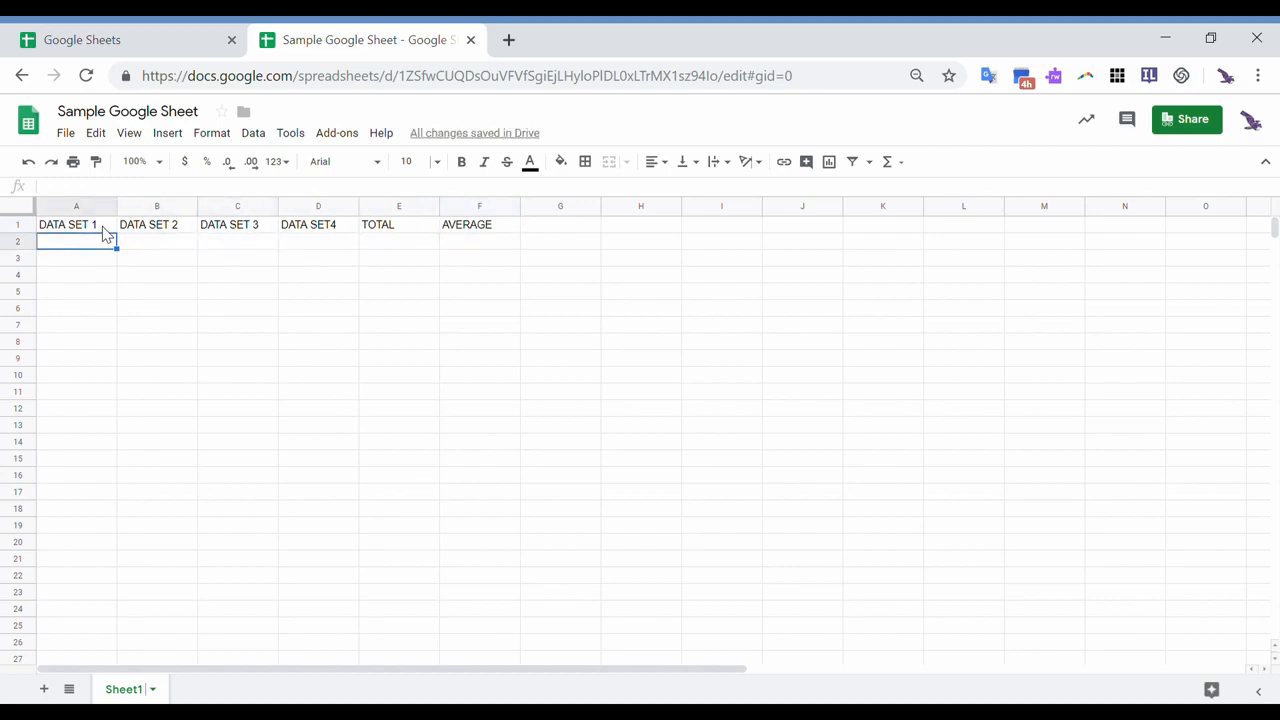
pyautogui.write('2')
pyautogui.press('Return')
pyautogui.write('3')
pyautogui.press('Return')
pyautogui.write('5')
pyautogui.press('Return')
pyautogui.write('6')
pyautogui.press('Return')
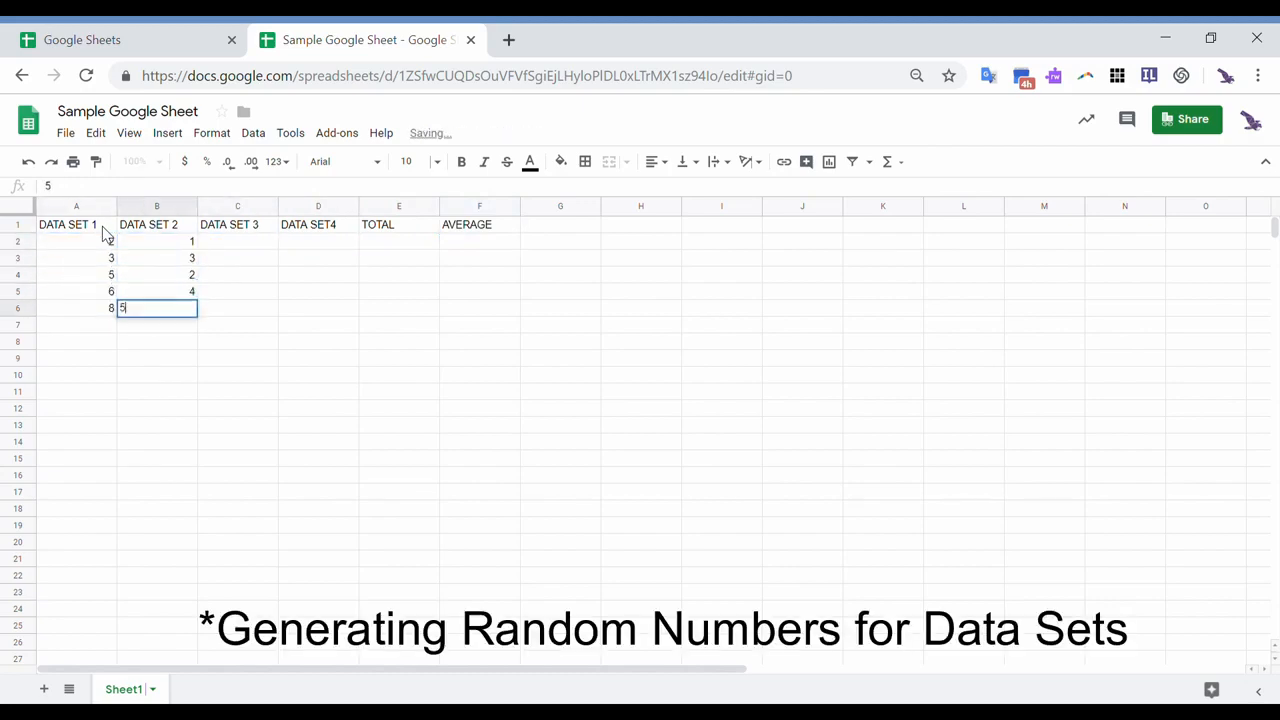
# Enter 5, 3, 6, 7, 8 under DATA SET 3 and 5, 2, 1, 1, 6 under DATA SET4, in rows 2 to 6.
pyautogui.write('5')
pyautogui.press('Return')
pyautogui.write('3')
pyautogui.press('Return')
pyautogui.write('6')
pyautogui.press('Return')
pyautogui.write('7')
pyautogui.press('Return')
pyautogui.press('Up')
pyautogui.press('Up')
pyautogui.press('Up')
pyautogui.press('Up')
pyautogui.press('Up')
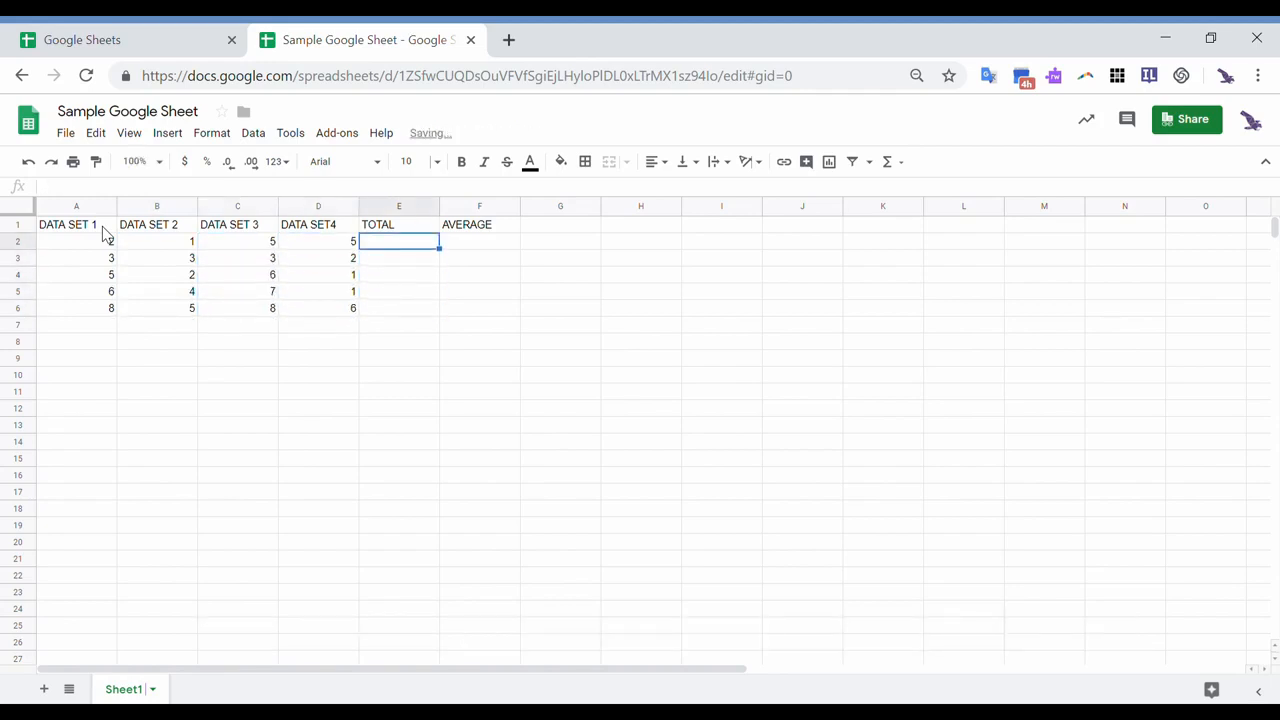
# Enter the formula =D2+C2+B2+A2 in cell E2 to total the first data row.
pyautogui.press('Down')
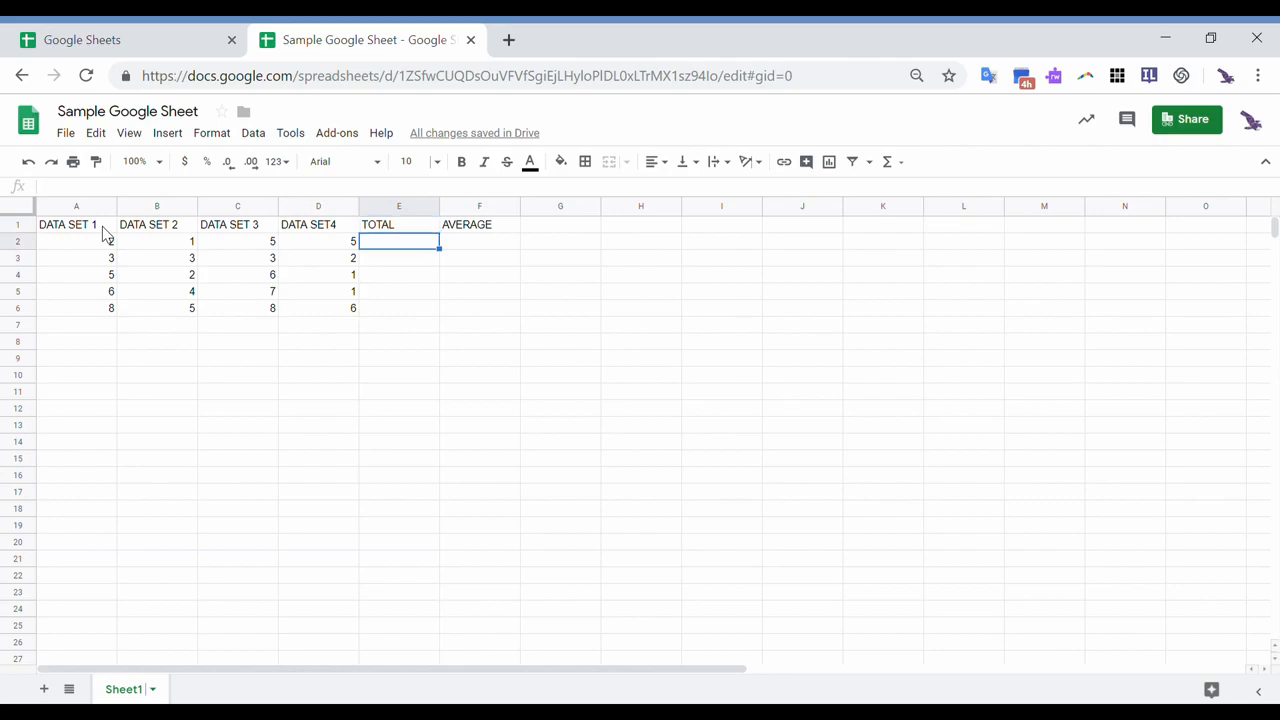
pyautogui.press('Up')
pyautogui.press('Down')
pyautogui.write('=')
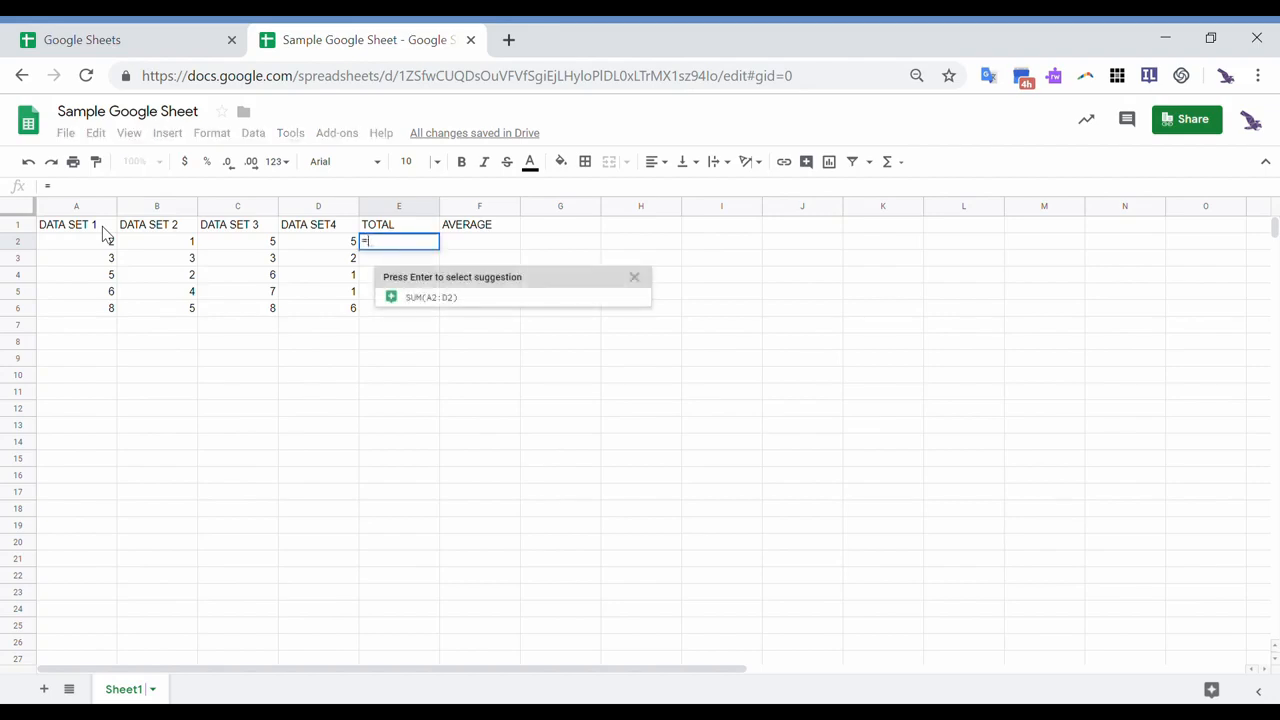
pyautogui.press('Left')
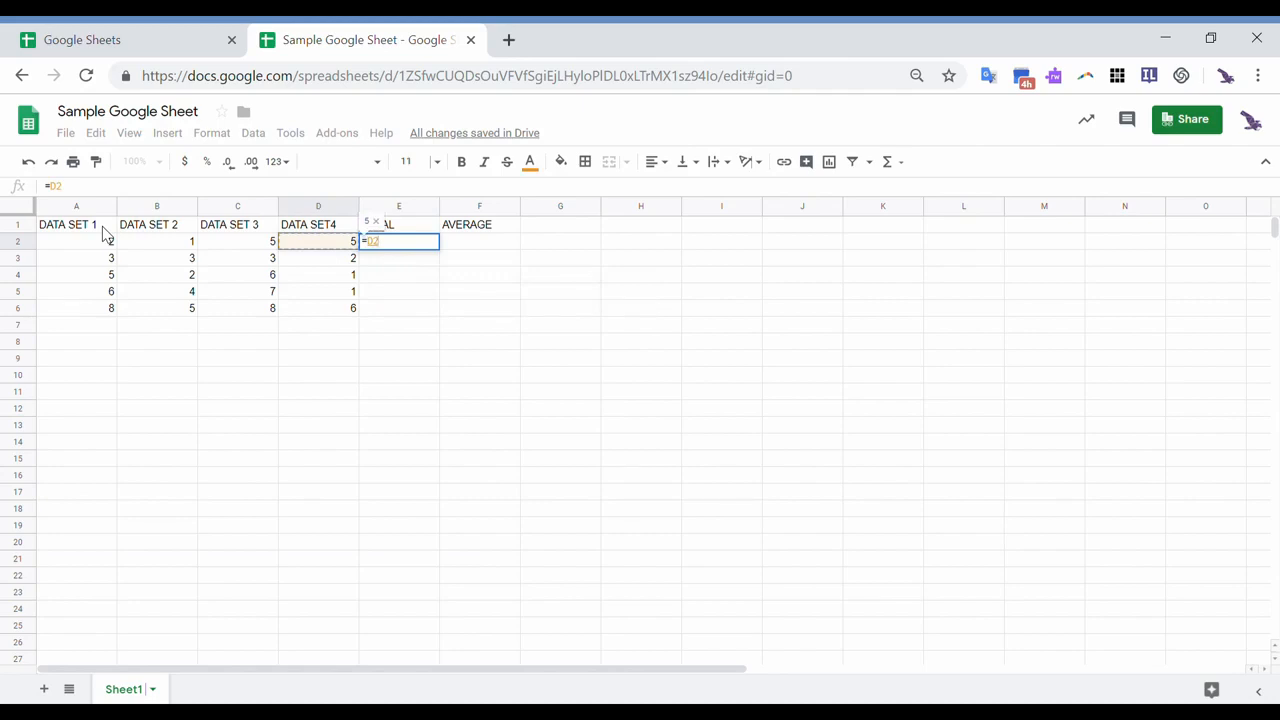
pyautogui.write('+')
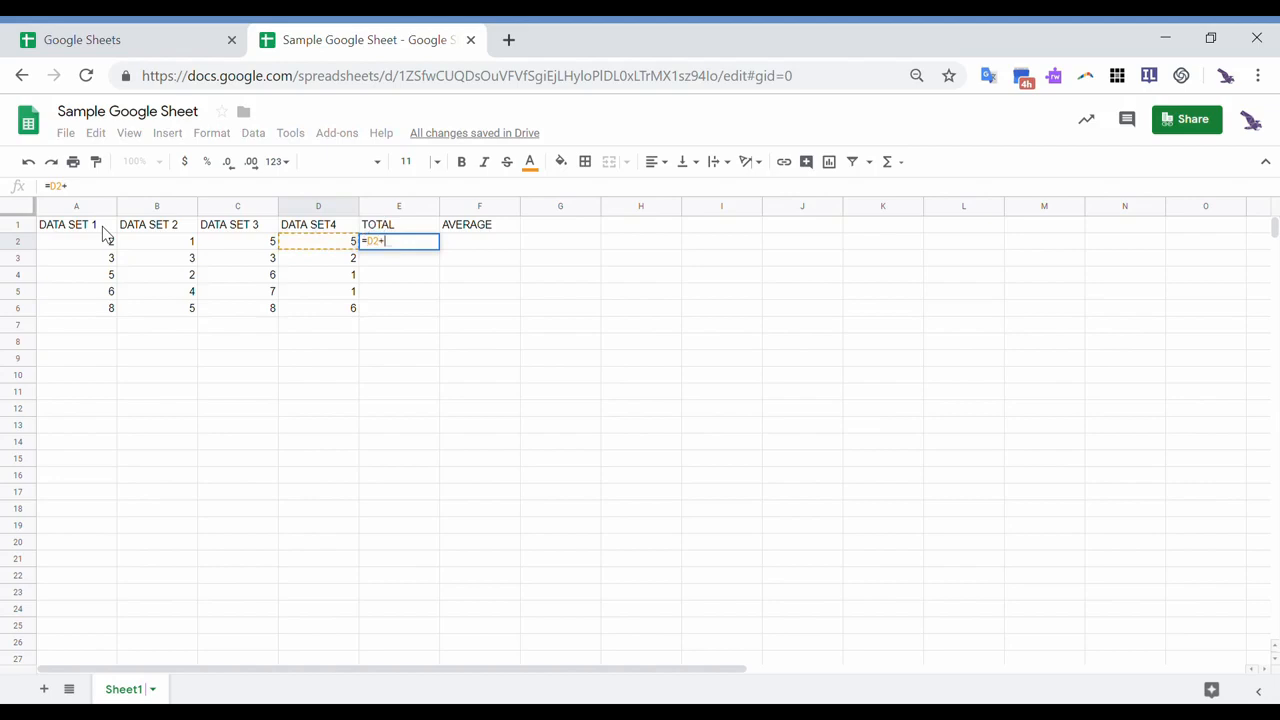
pyautogui.click(221, 248)
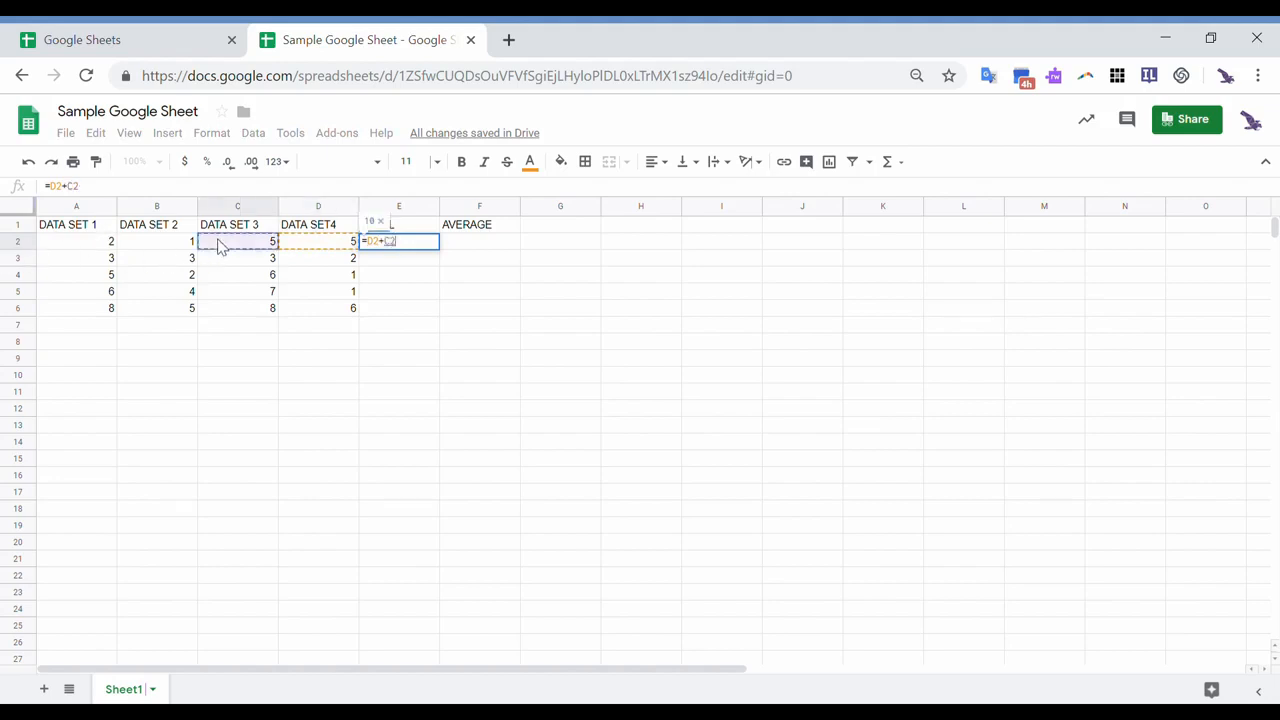
pyautogui.write('+')
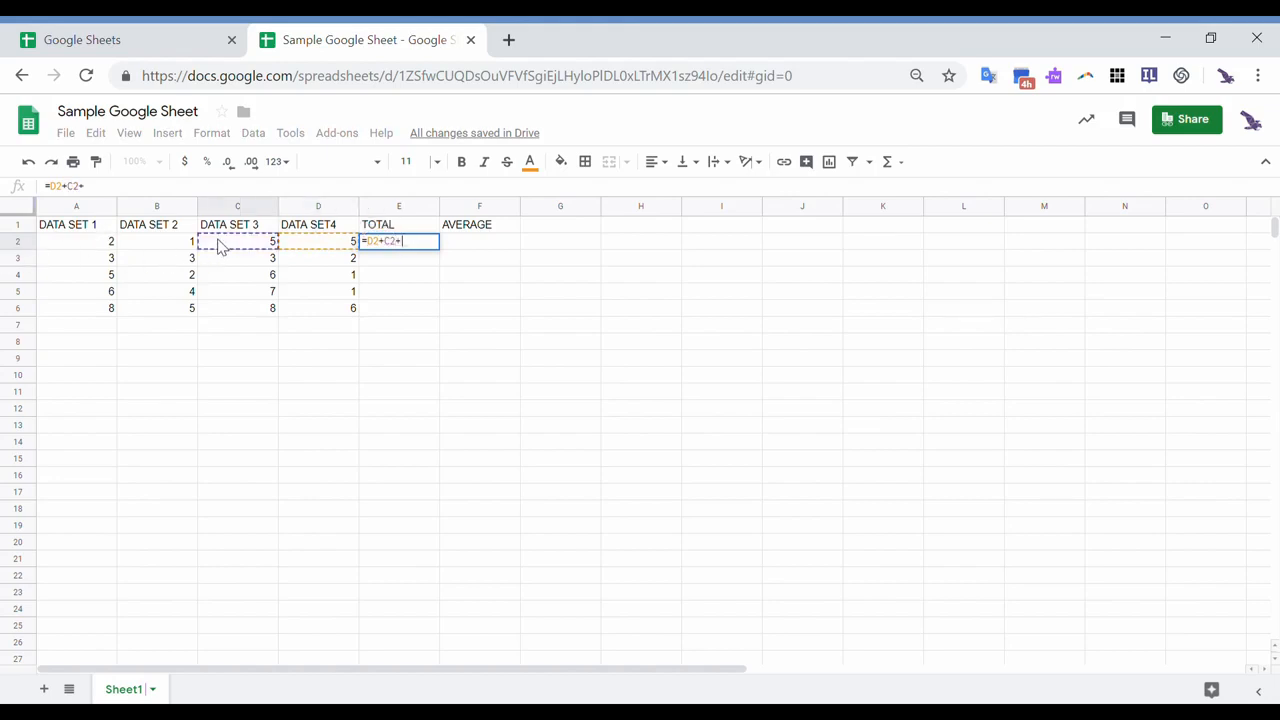
pyautogui.click(183, 249)
pyautogui.write('+')
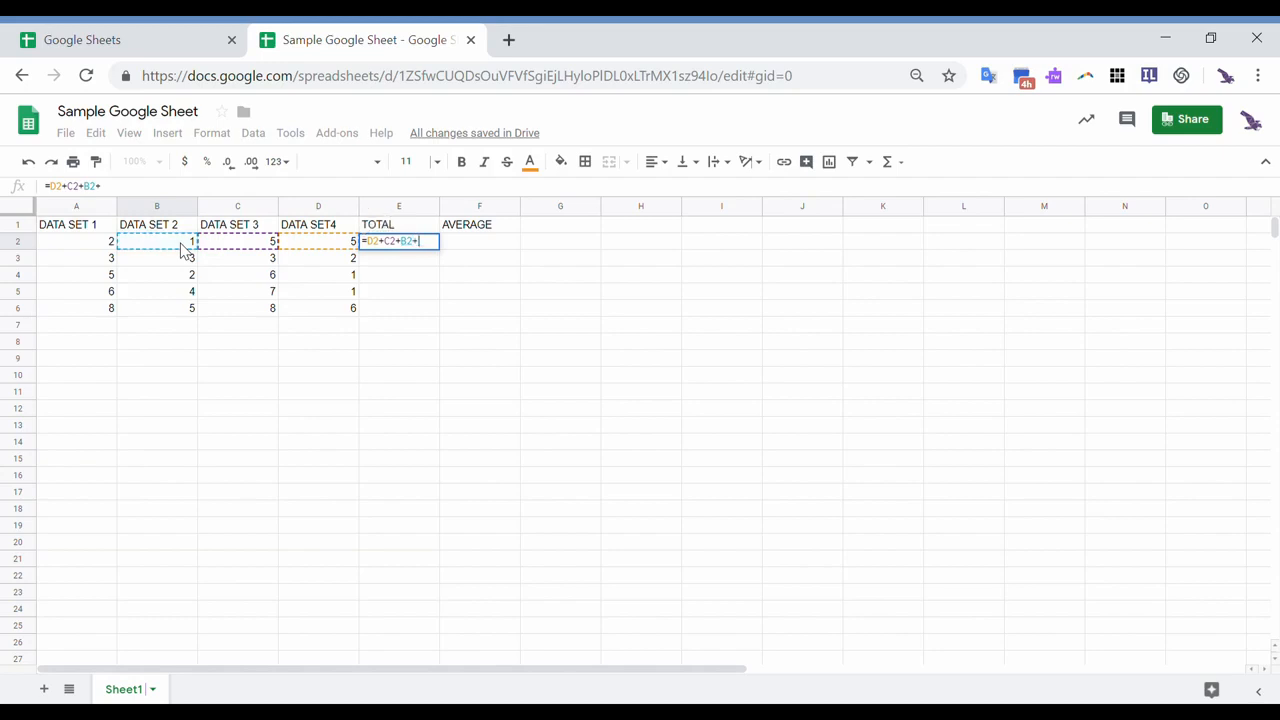
pyautogui.click(107, 250)
pyautogui.press('Return')
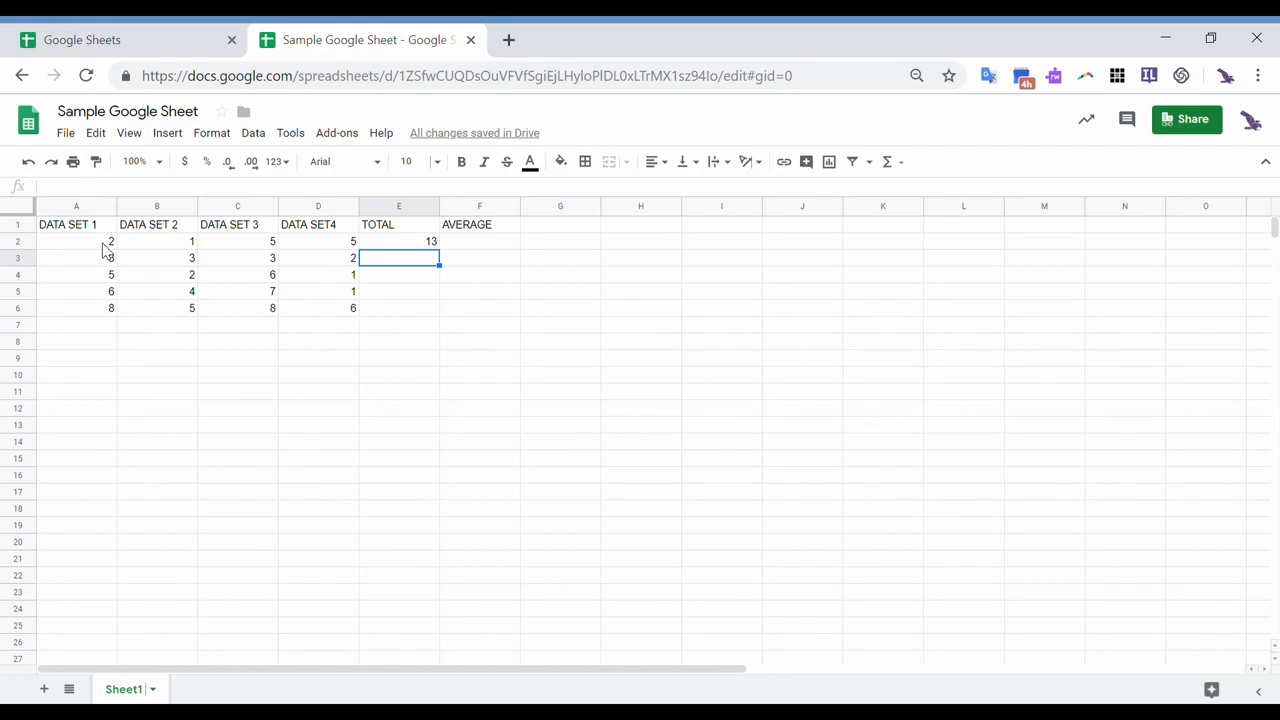
# Fill the total formula from E2 down to E6 and inspect the copied formula in E3.
pyautogui.press('Up')
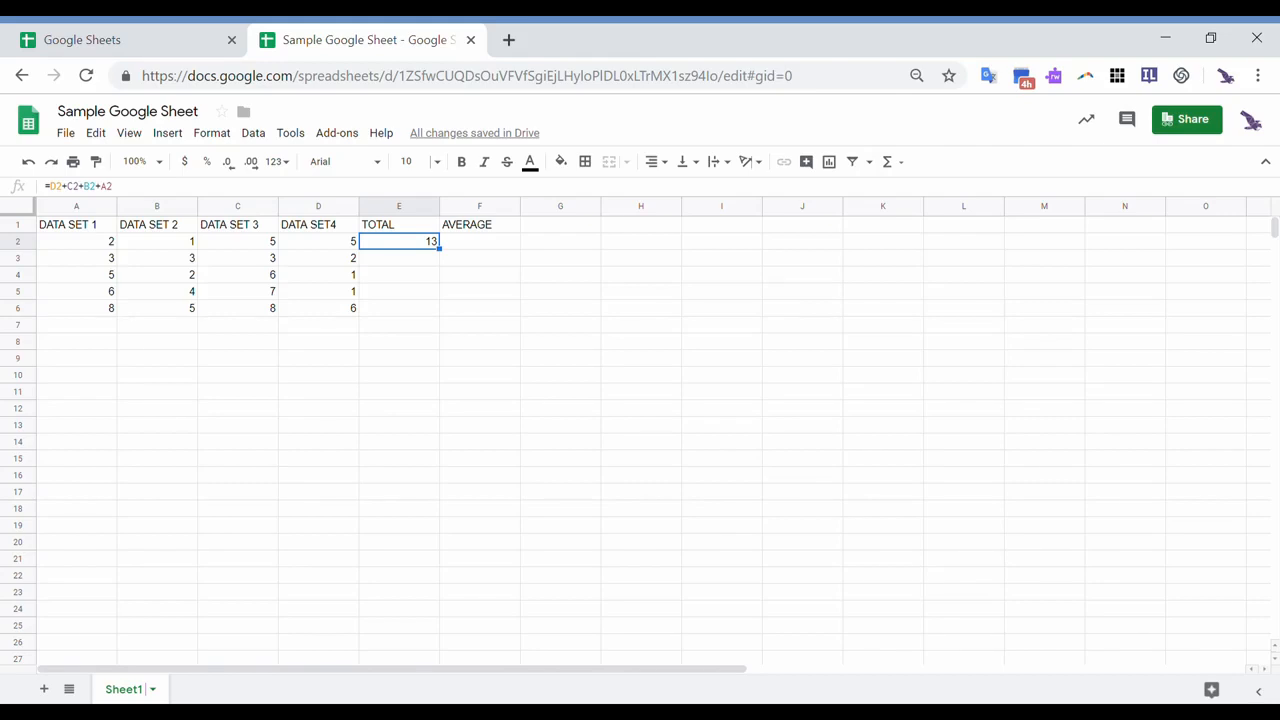
pyautogui.click(437, 283)
pyautogui.click(425, 246)
pyautogui.moveTo(455, 266); pyautogui.dragTo(451, 321)
pyautogui.moveTo(451, 321); pyautogui.dragTo(437, 314)
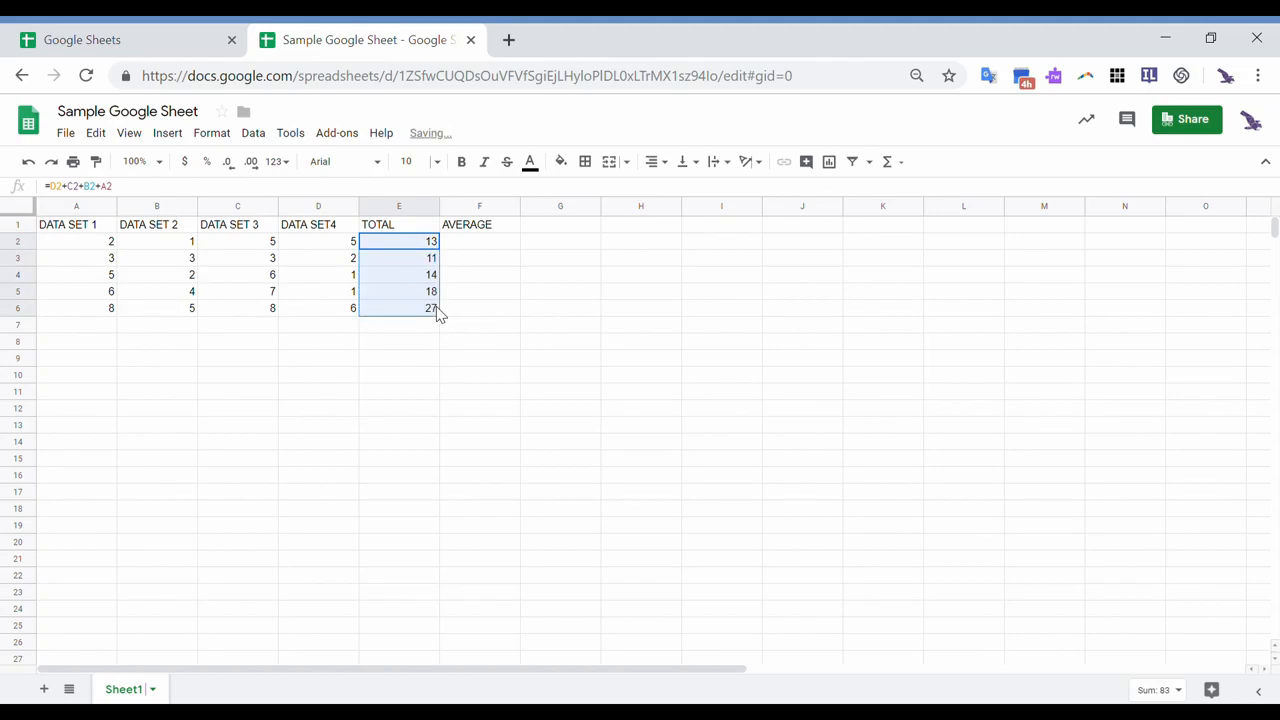
pyautogui.click(430, 262)
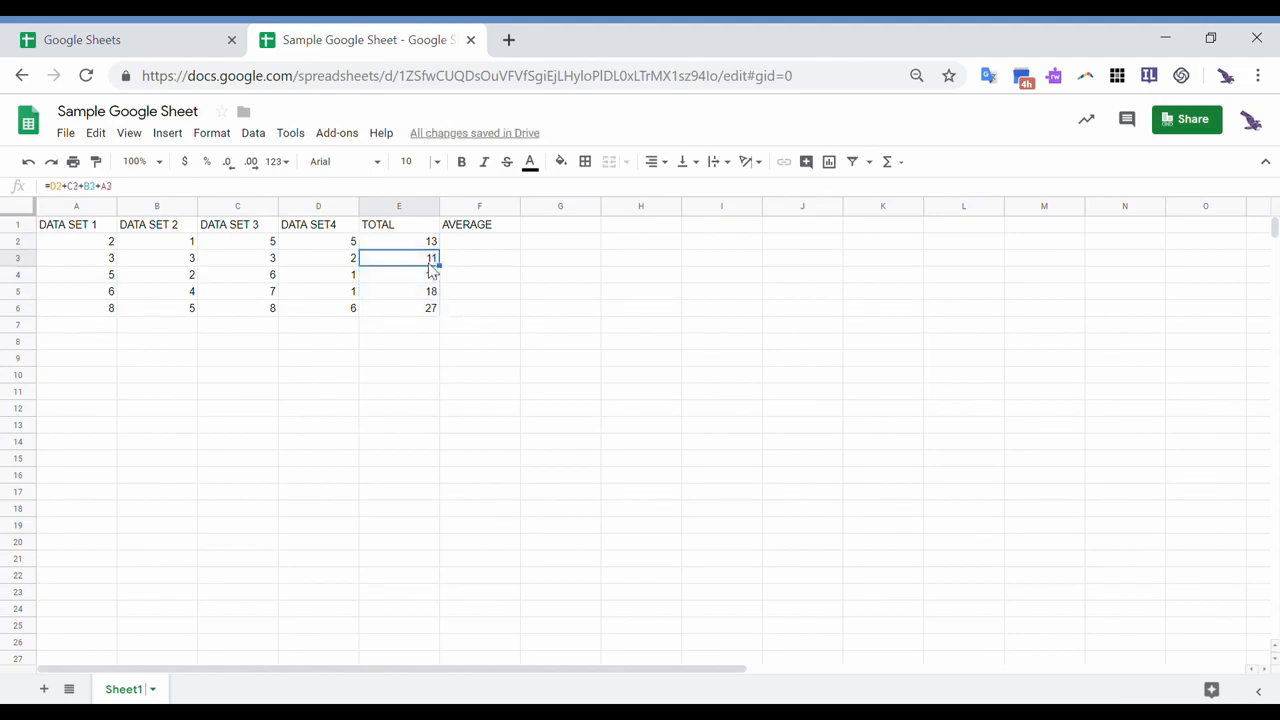
pyautogui.press('Up')
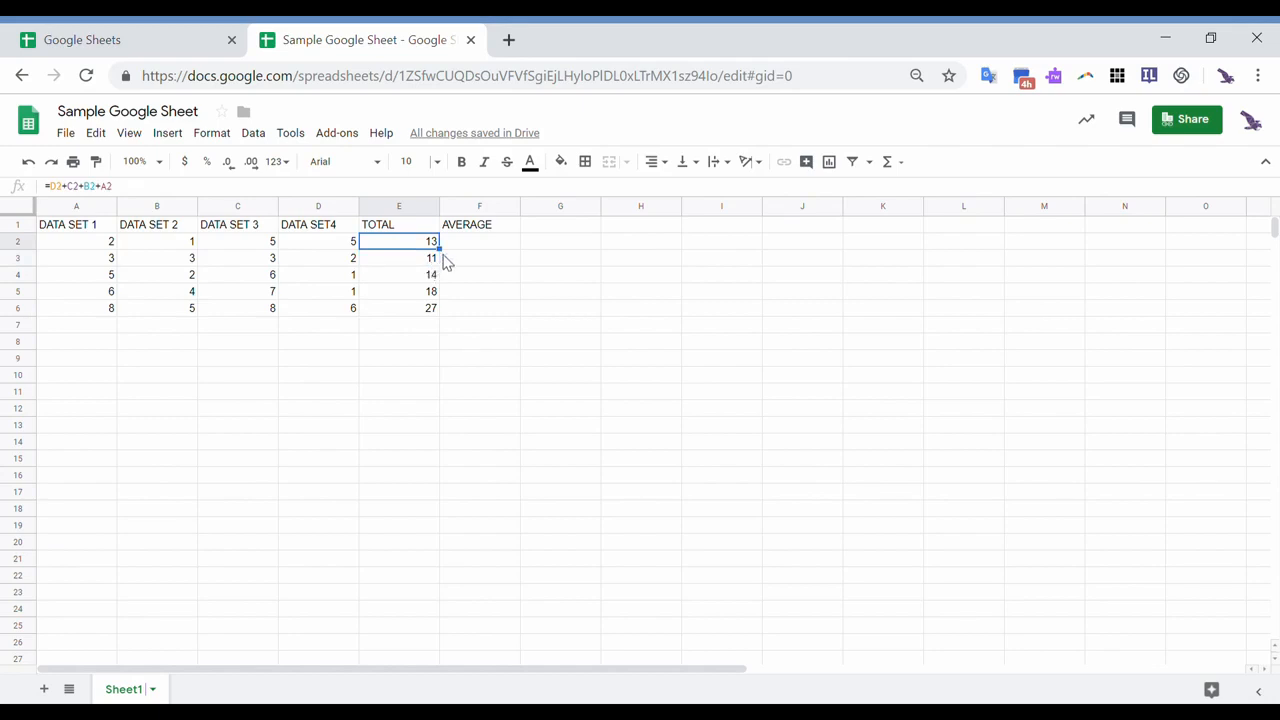
pyautogui.moveTo(439, 249); pyautogui.dragTo(446, 320)
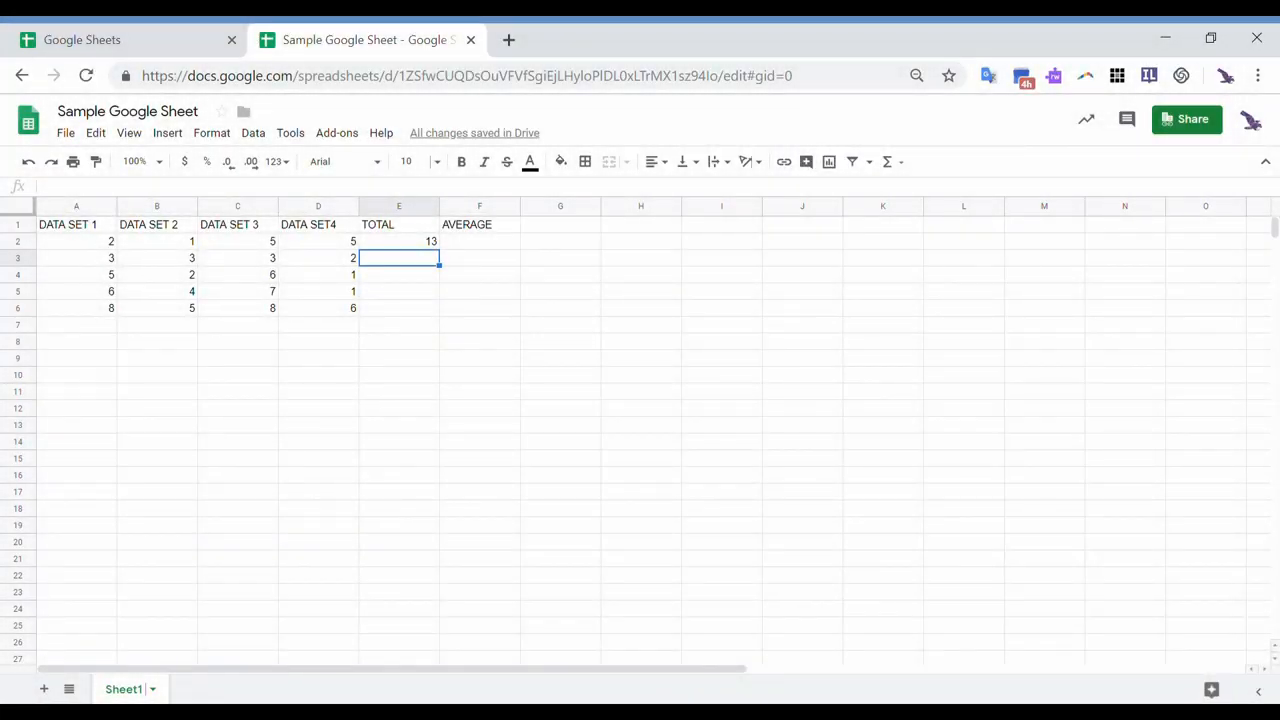
# Insert the SUM function in cell E3 over the range A3:D3.
pyautogui.click(167, 133)
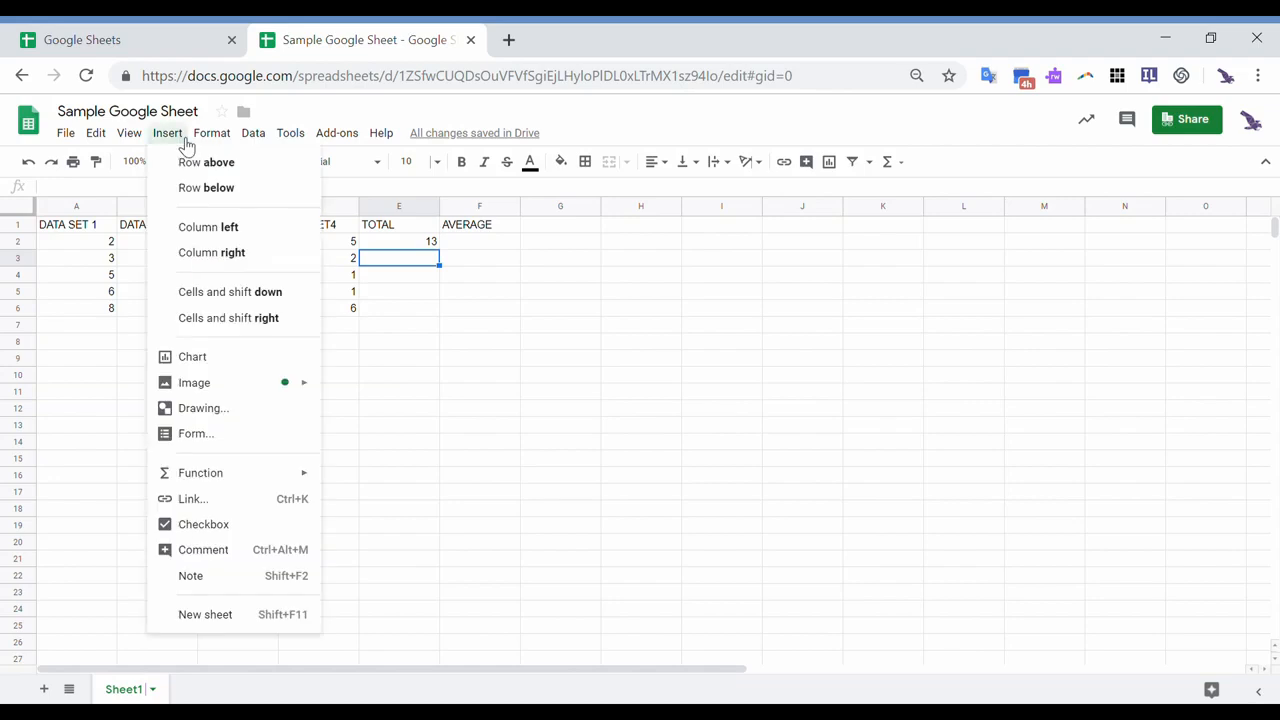
pyautogui.moveTo(256, 478)
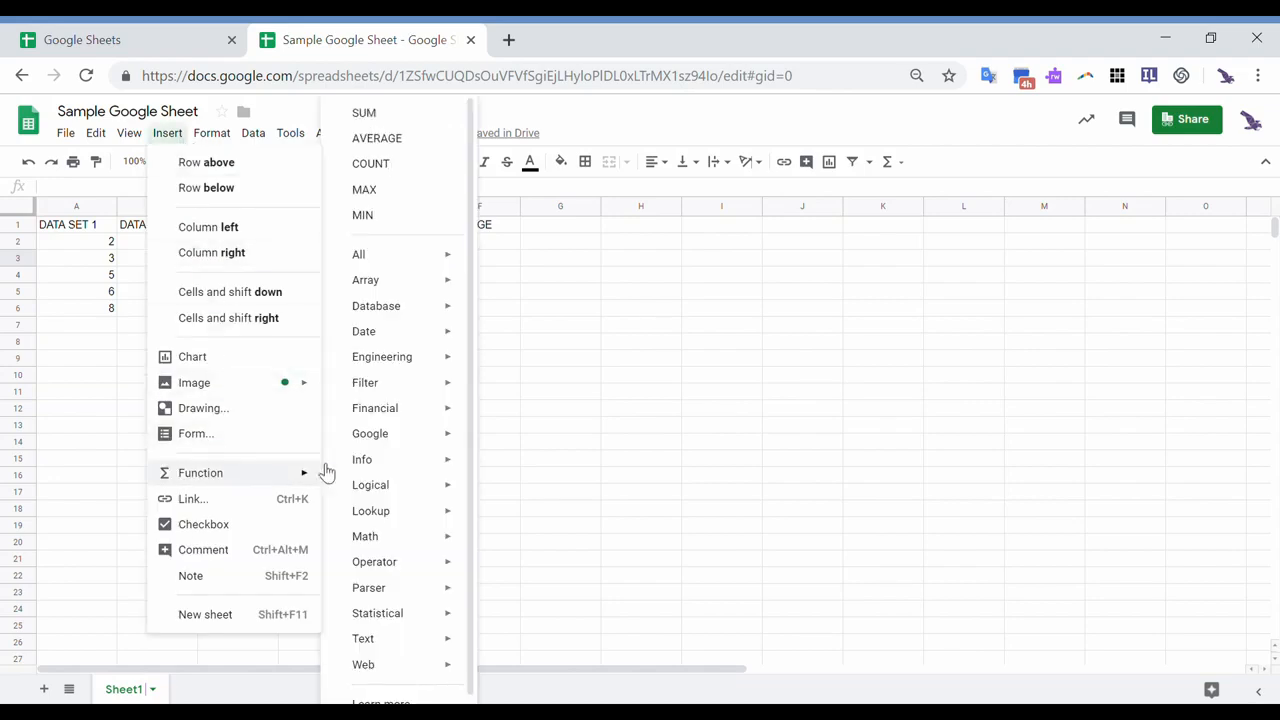
pyautogui.click(381, 113)
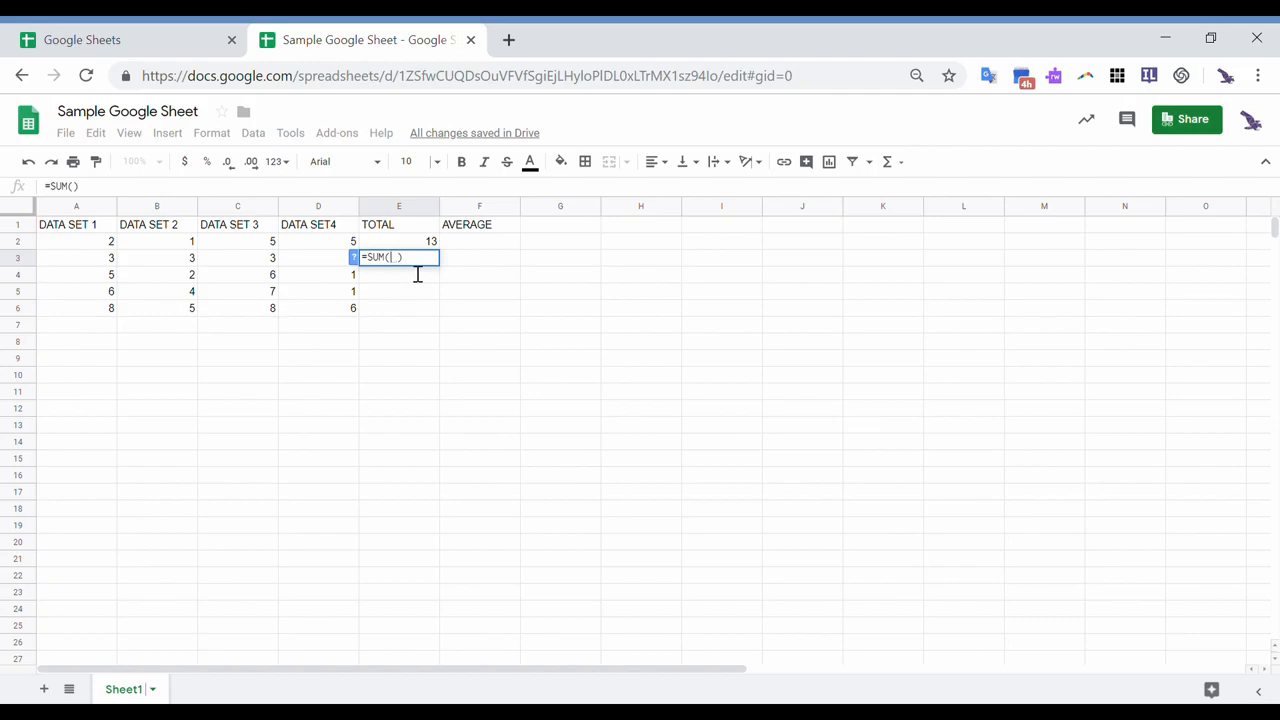
pyautogui.click(330, 261)
pyautogui.moveTo(330, 261); pyautogui.dragTo(106, 272)
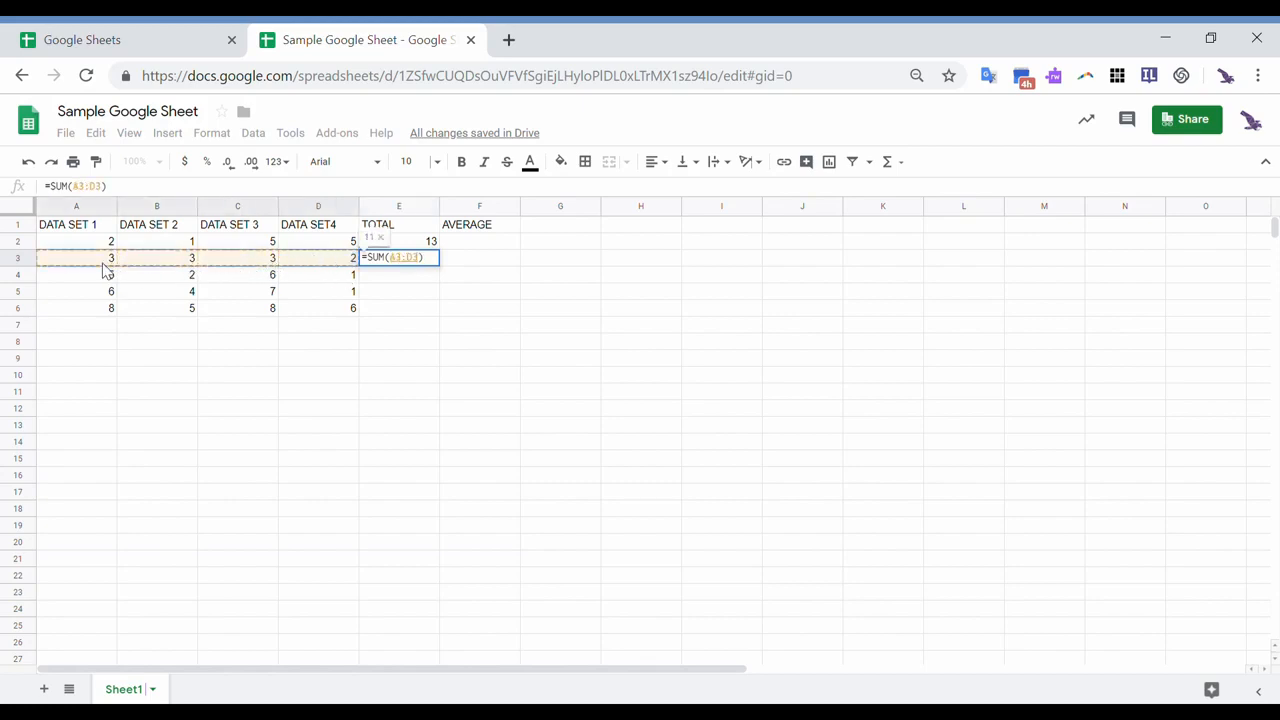
pyautogui.press('Return')
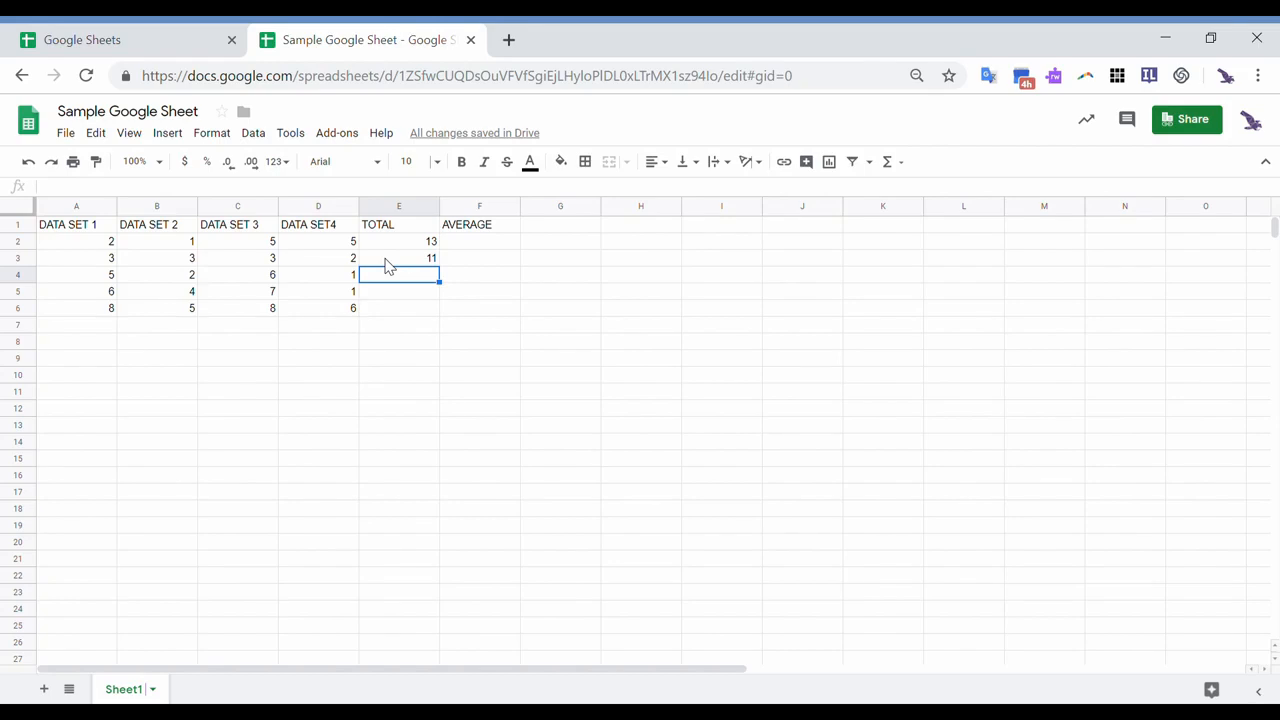
# Copy the SUM formula from E3 down through E6.
pyautogui.click(401, 262)
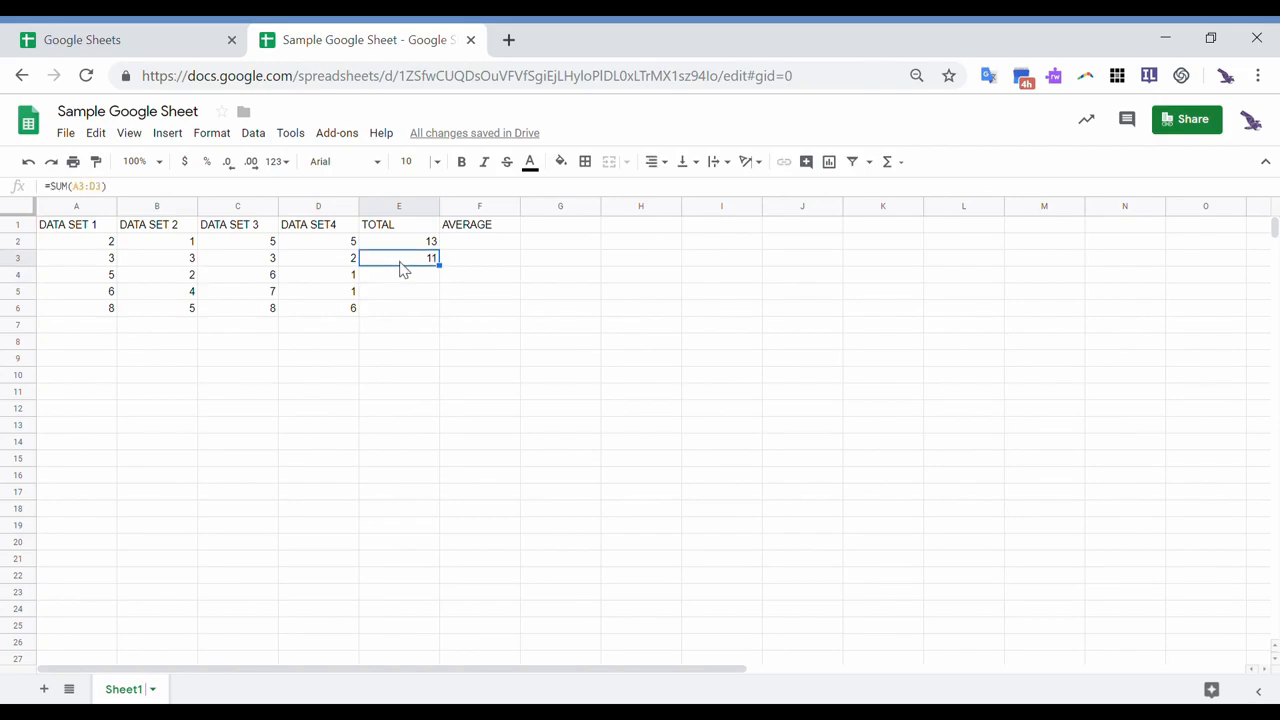
pyautogui.moveTo(439, 265); pyautogui.dragTo(440, 311)
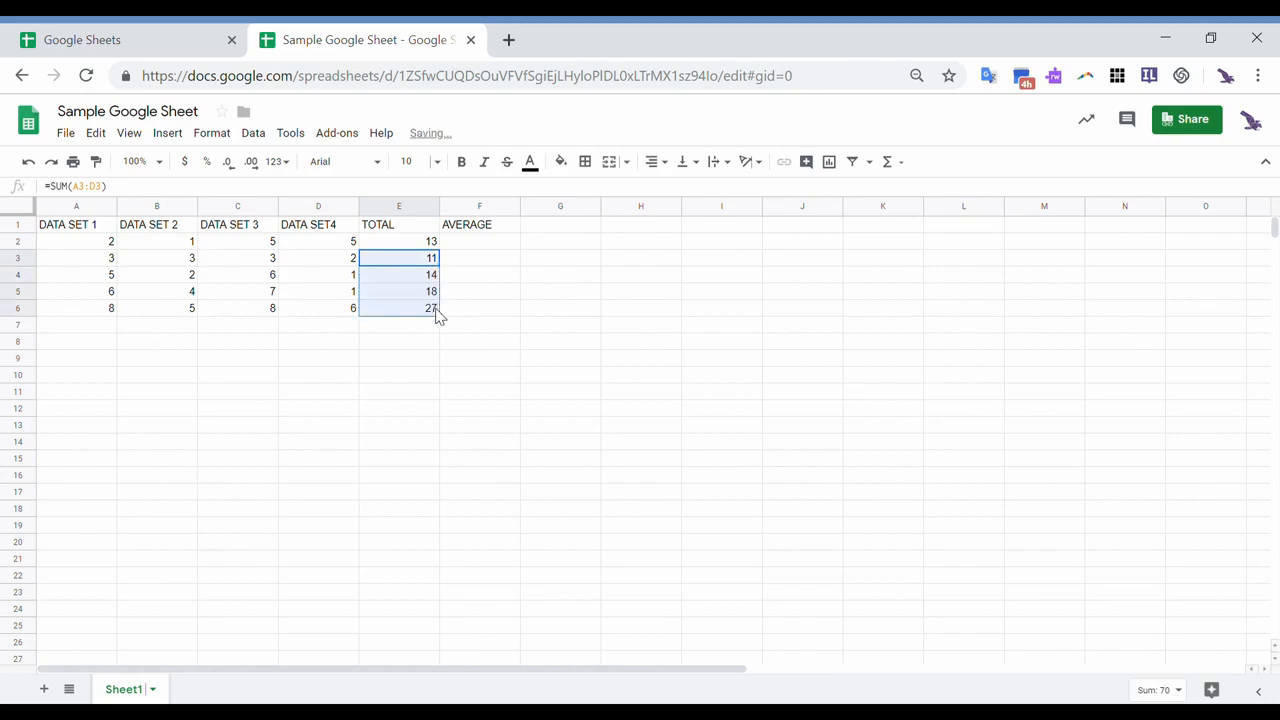
pyautogui.click(430, 360)
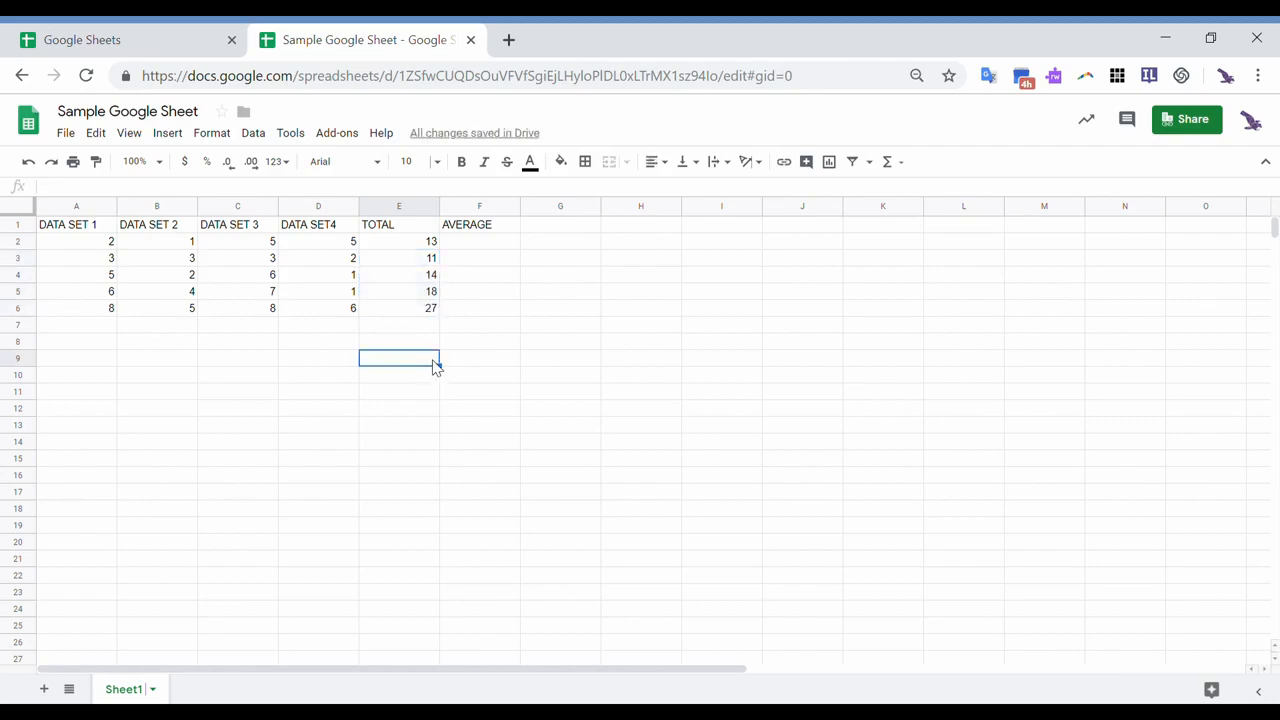
# Enter the formula =E2/4 in cell F2 to average the first data row.
pyautogui.click(472, 247)
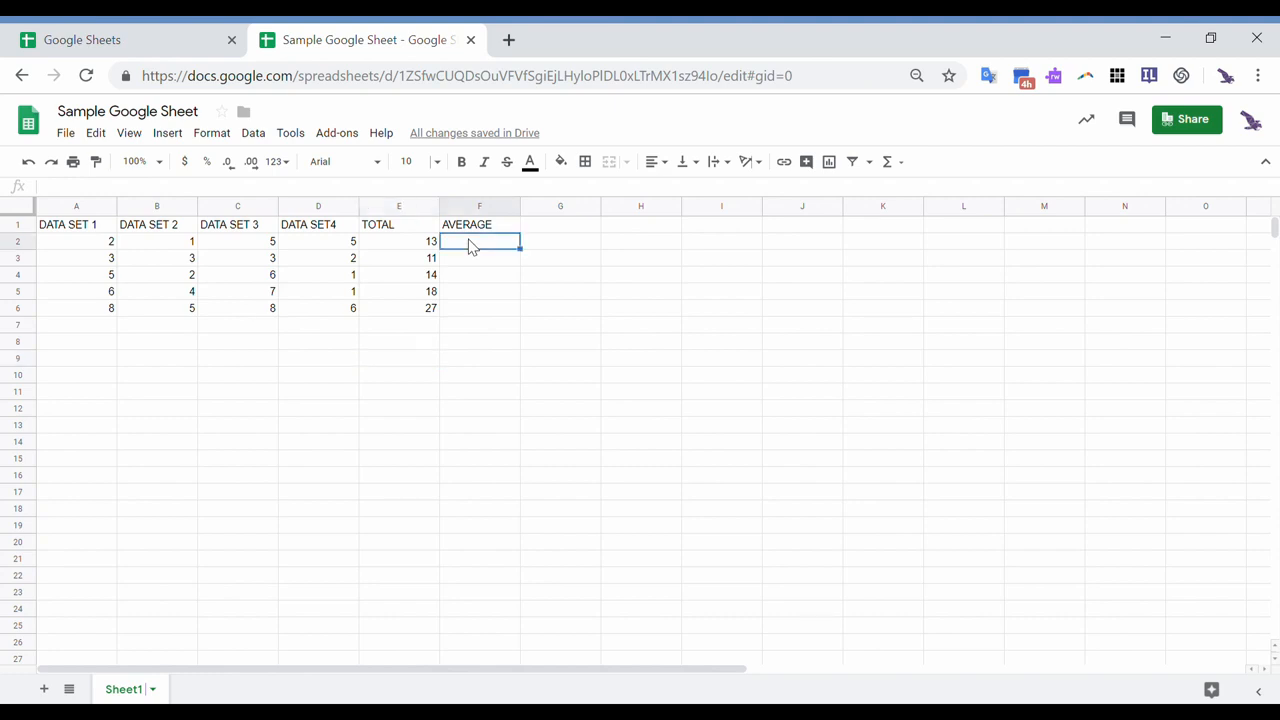
pyautogui.write('=')
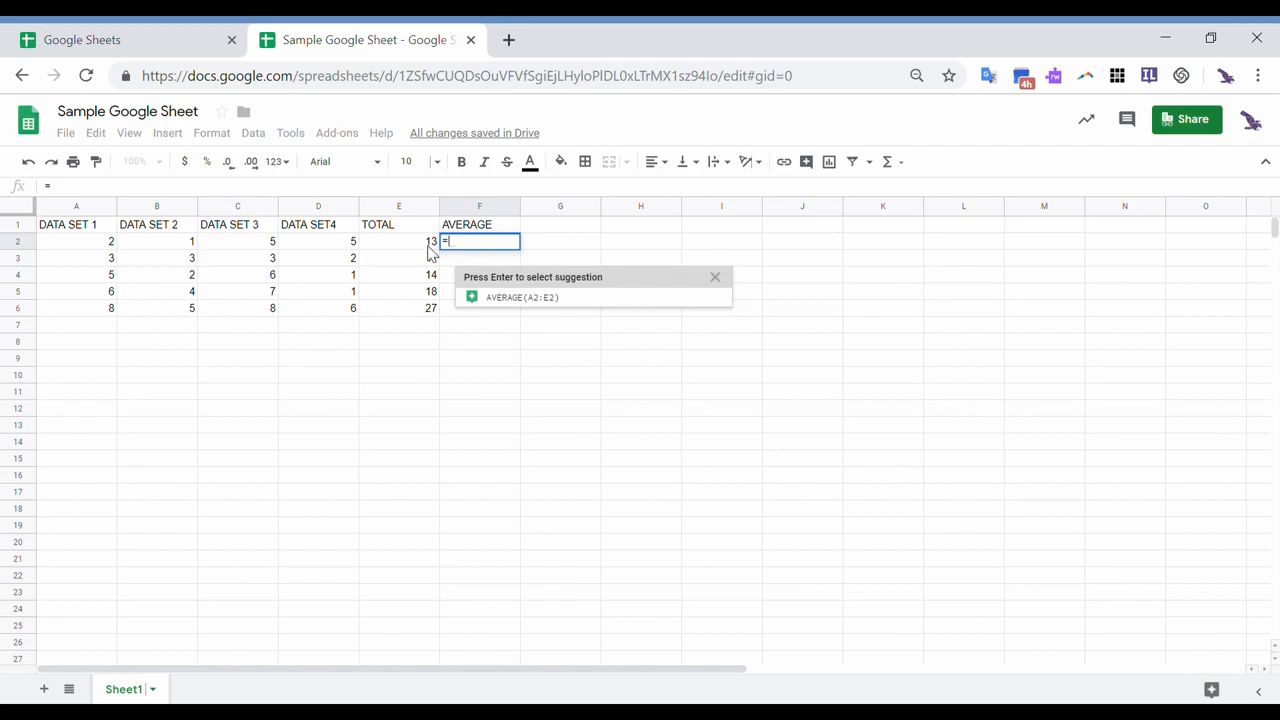
pyautogui.click(429, 249)
pyautogui.write('/')
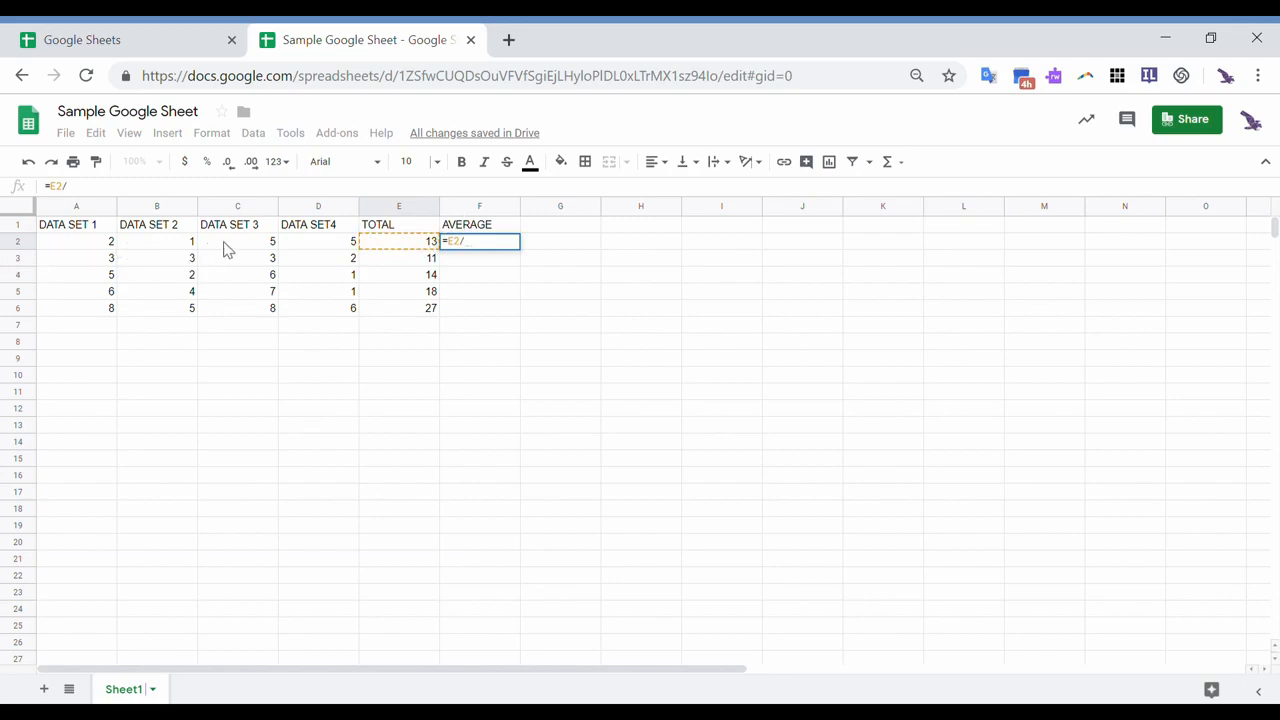
pyautogui.write('4')
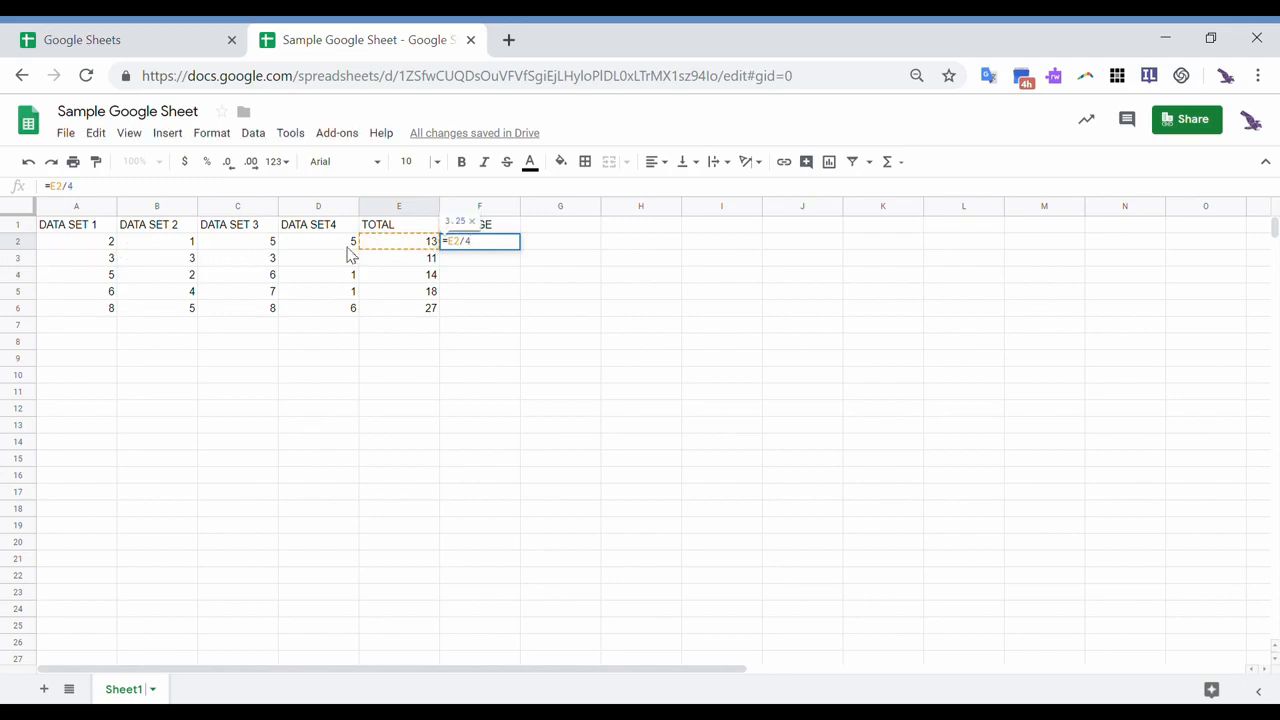
pyautogui.press('Return')
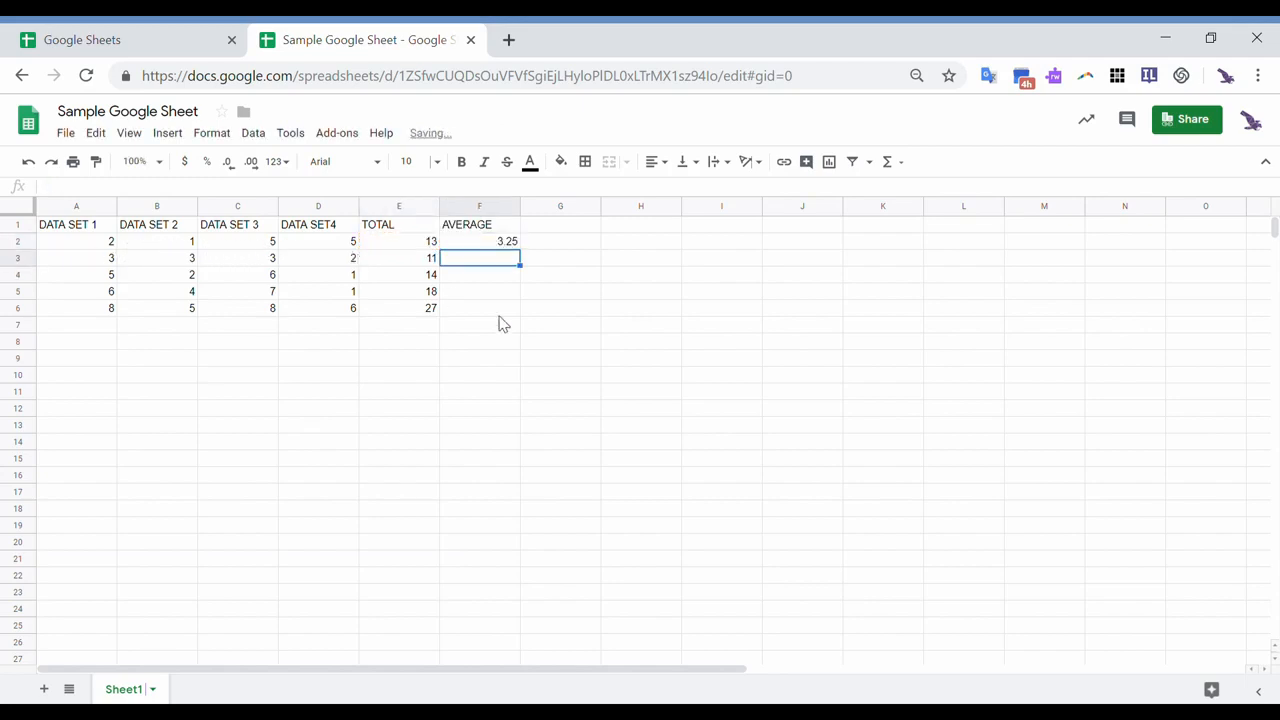
# Insert the AVERAGE function over A3:D3 in cell F3 and copy it down through F6.
pyautogui.click(168, 134)
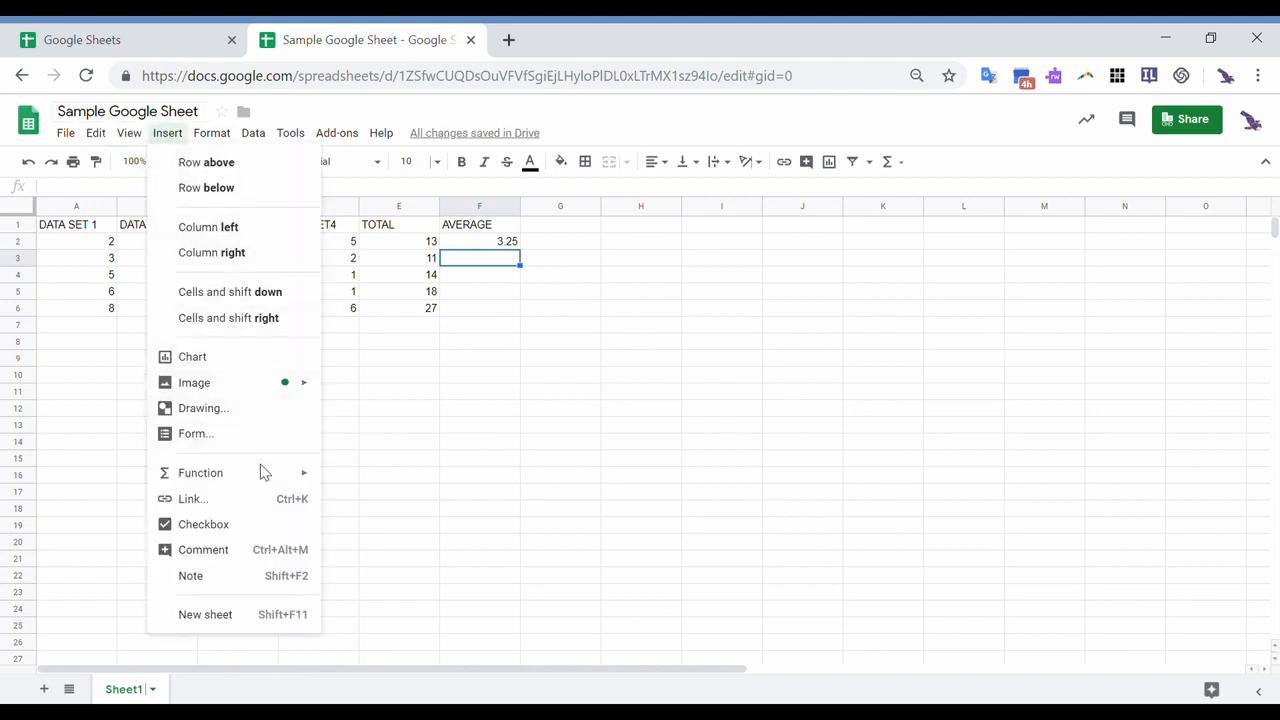
pyautogui.moveTo(272, 486)
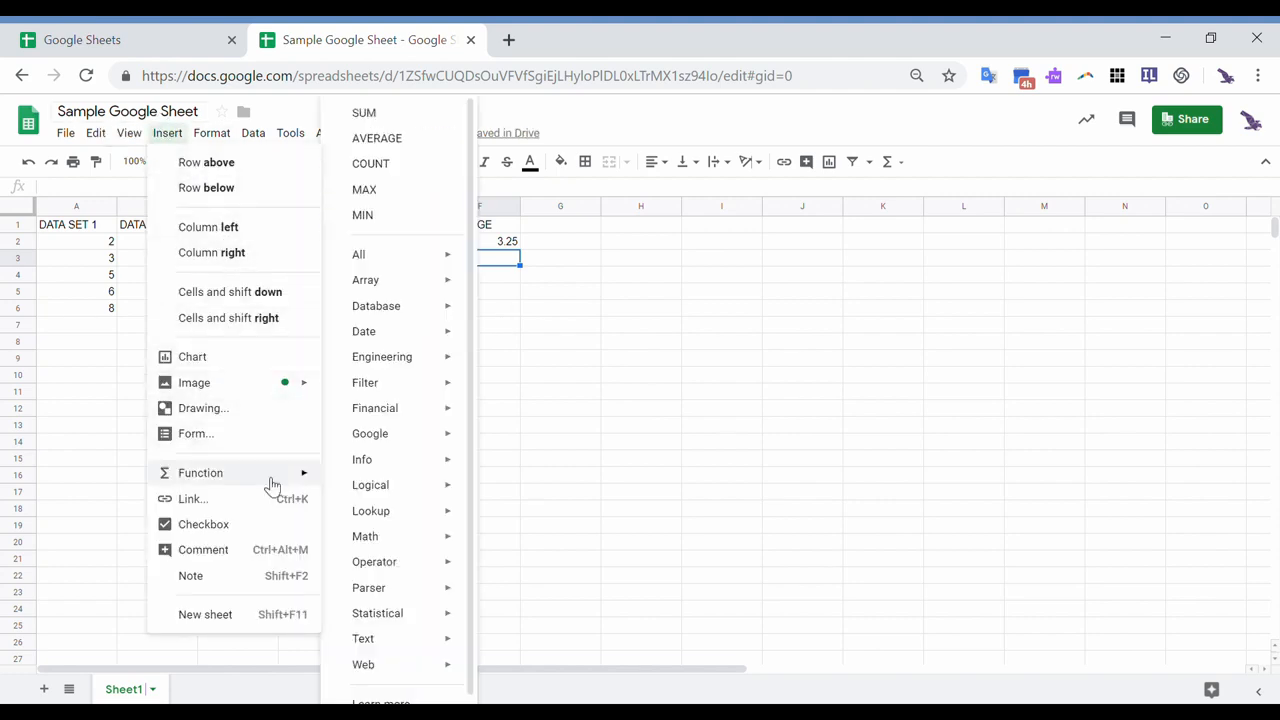
pyautogui.click(392, 140)
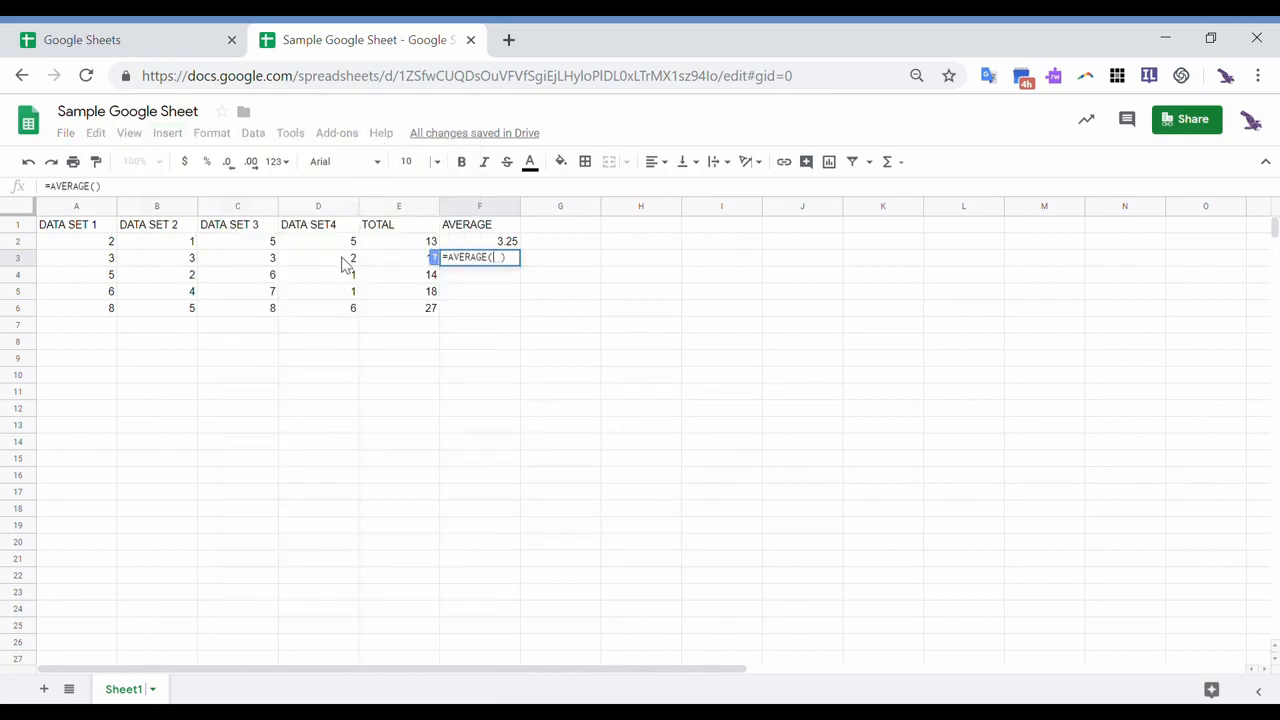
pyautogui.moveTo(345, 265); pyautogui.dragTo(105, 270)
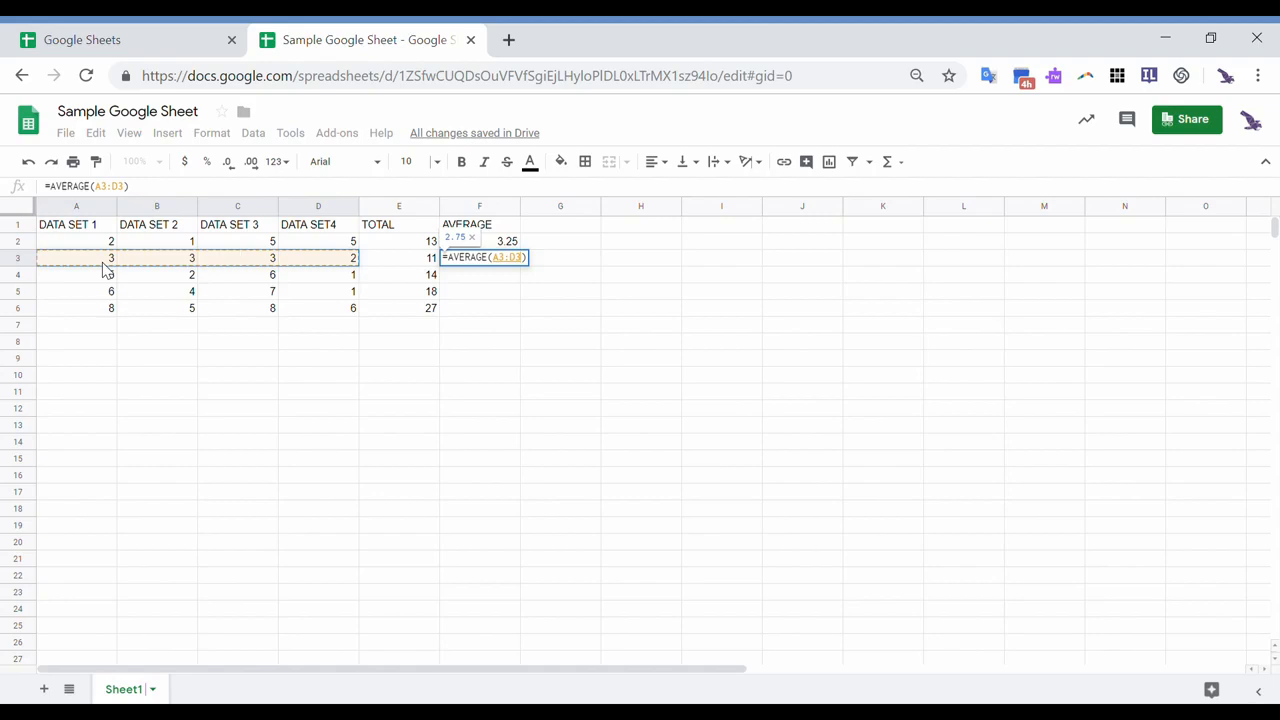
pyautogui.press('Return')
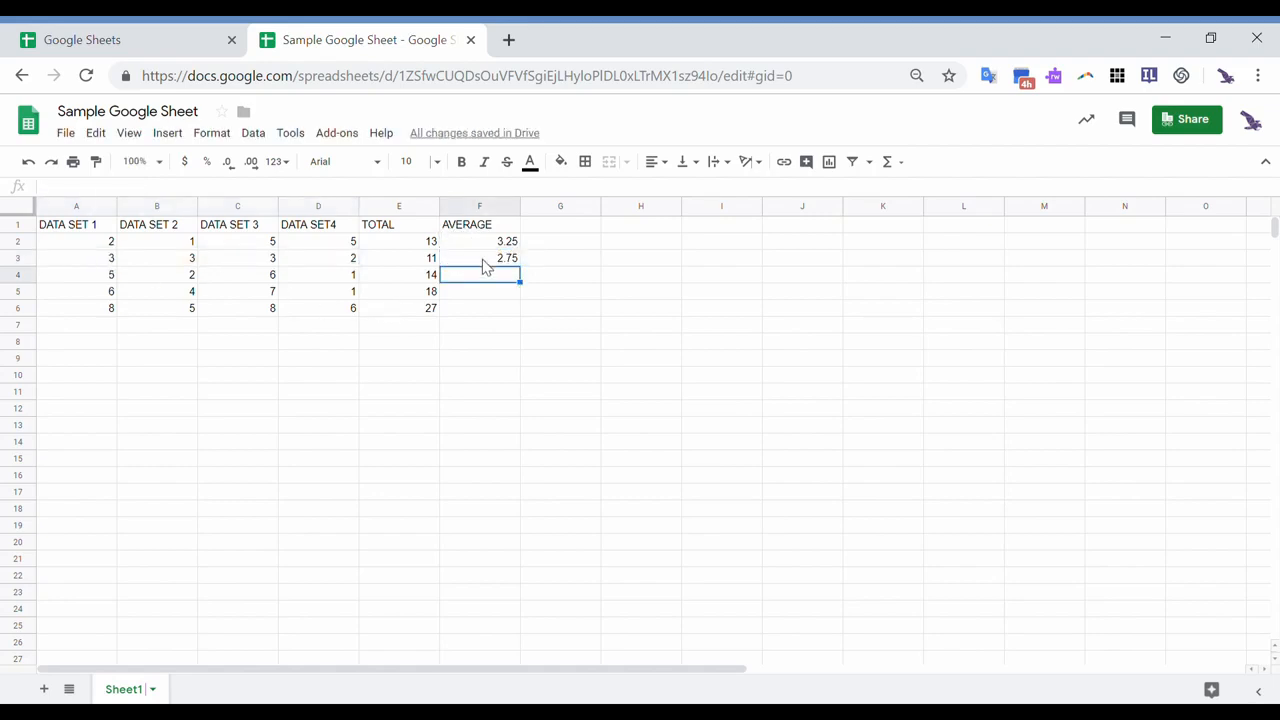
pyautogui.click(484, 261)
pyautogui.moveTo(520, 265); pyautogui.dragTo(540, 317)
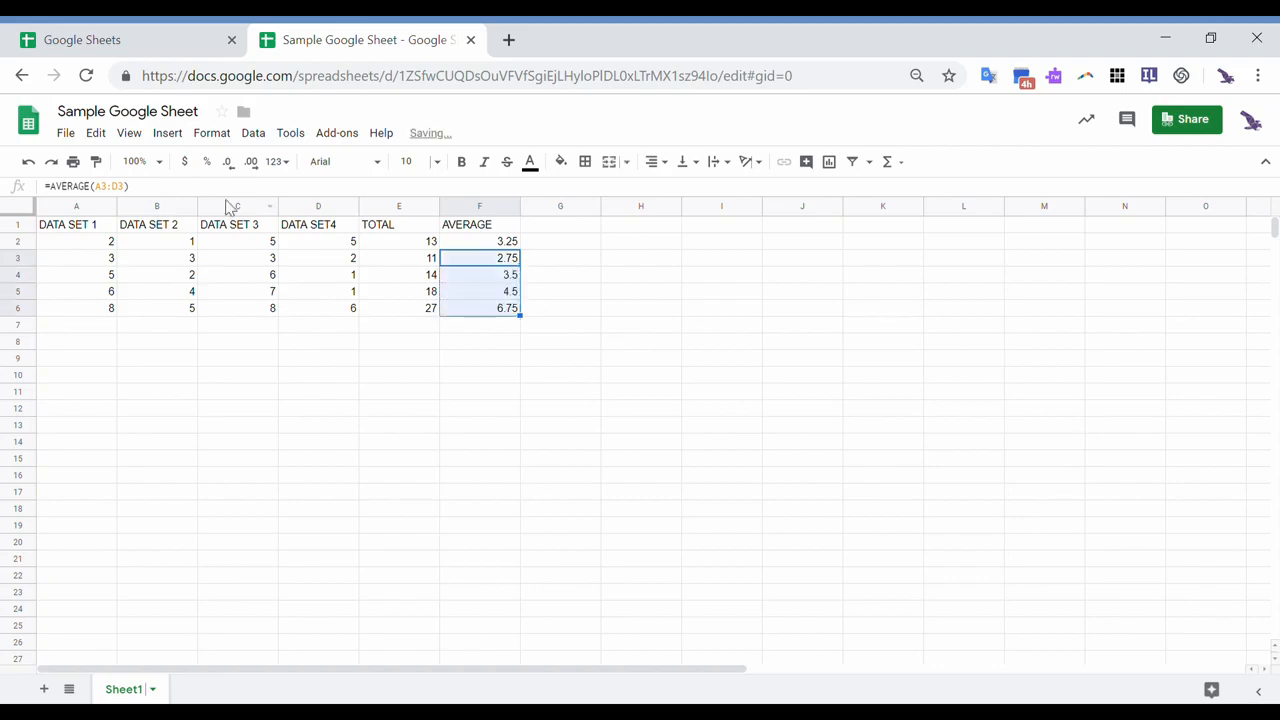
pyautogui.click(168, 133)
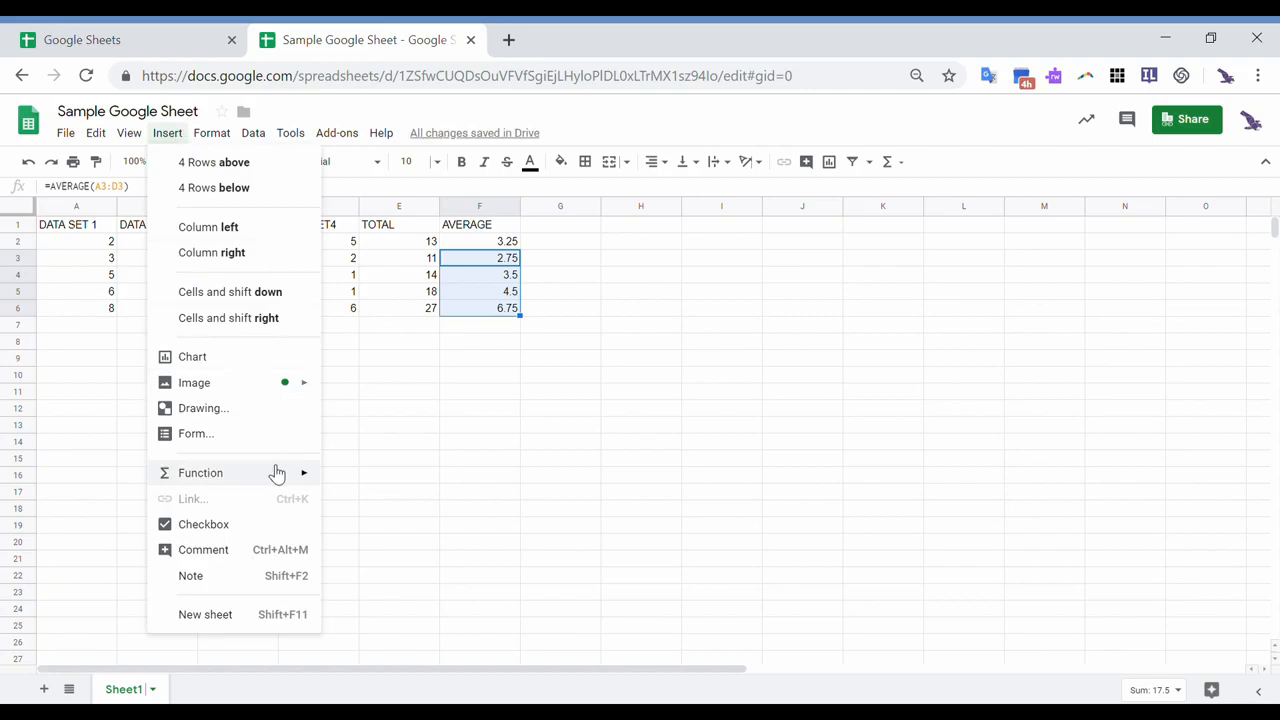
pyautogui.moveTo(277, 474)
pyautogui.moveTo(391, 305)
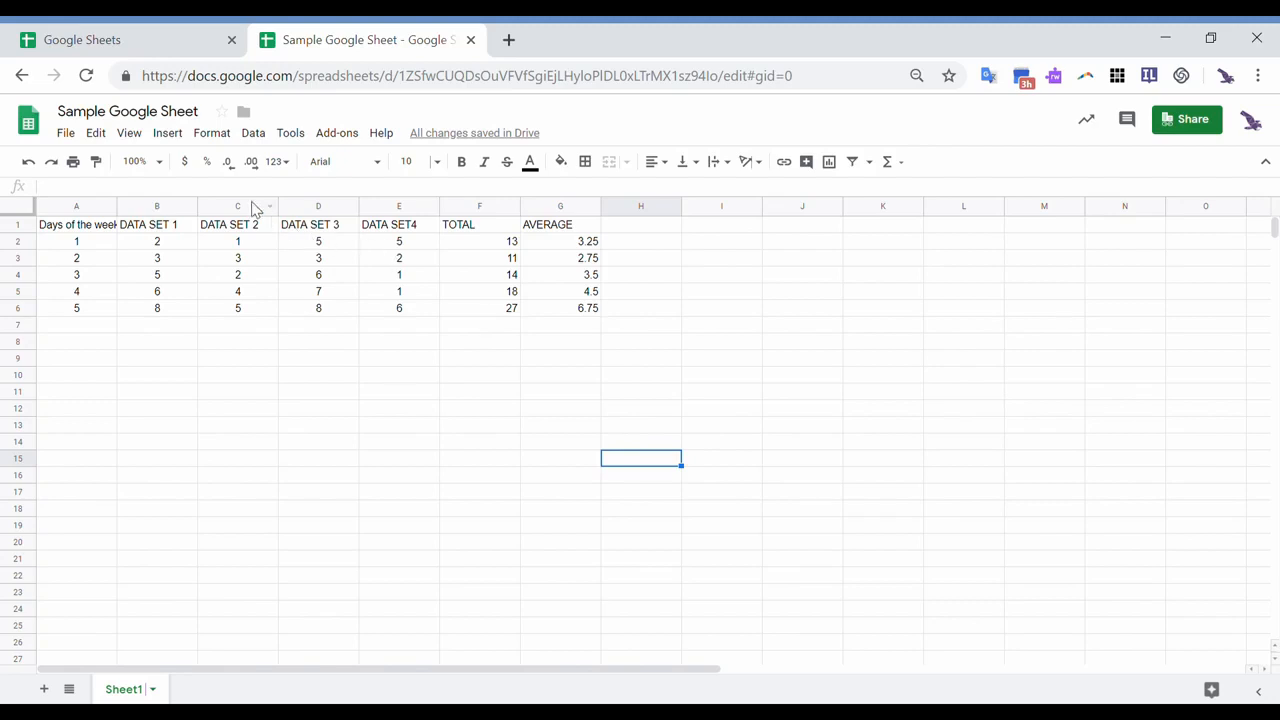
pyautogui.click(186, 133)
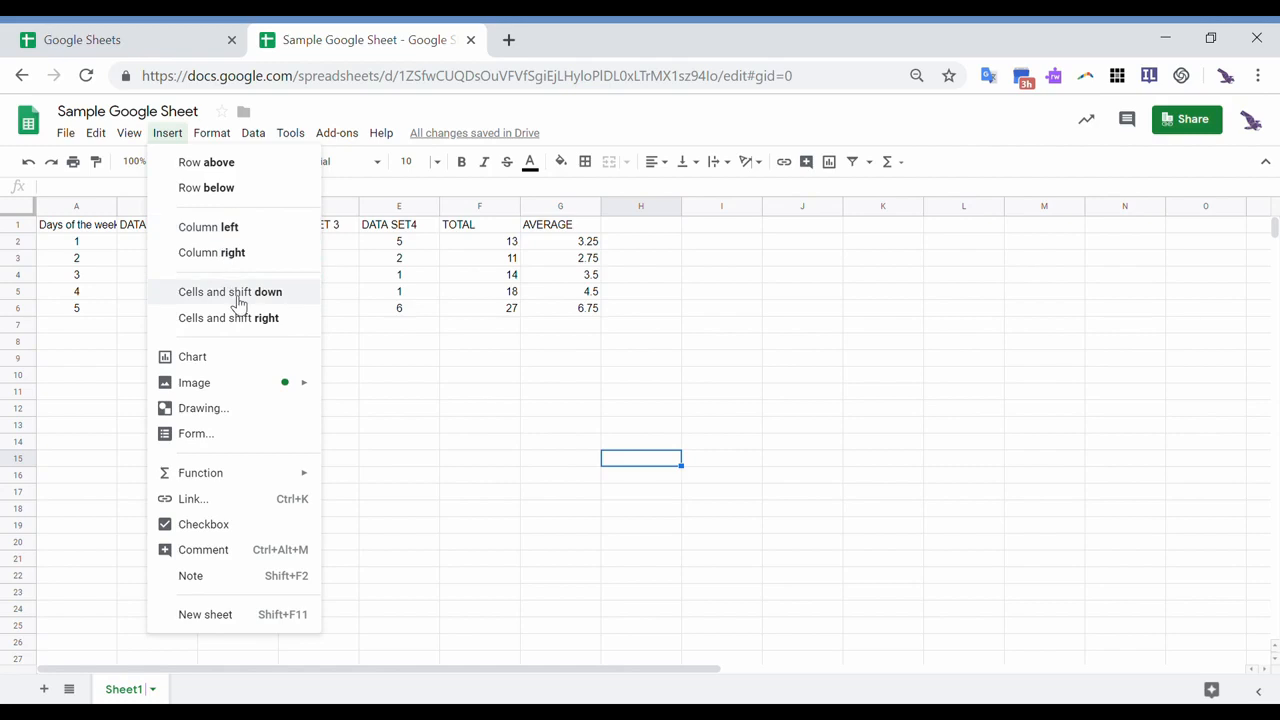
pyautogui.click(242, 358)
pyautogui.moveTo(614, 374); pyautogui.dragTo(898, 423)
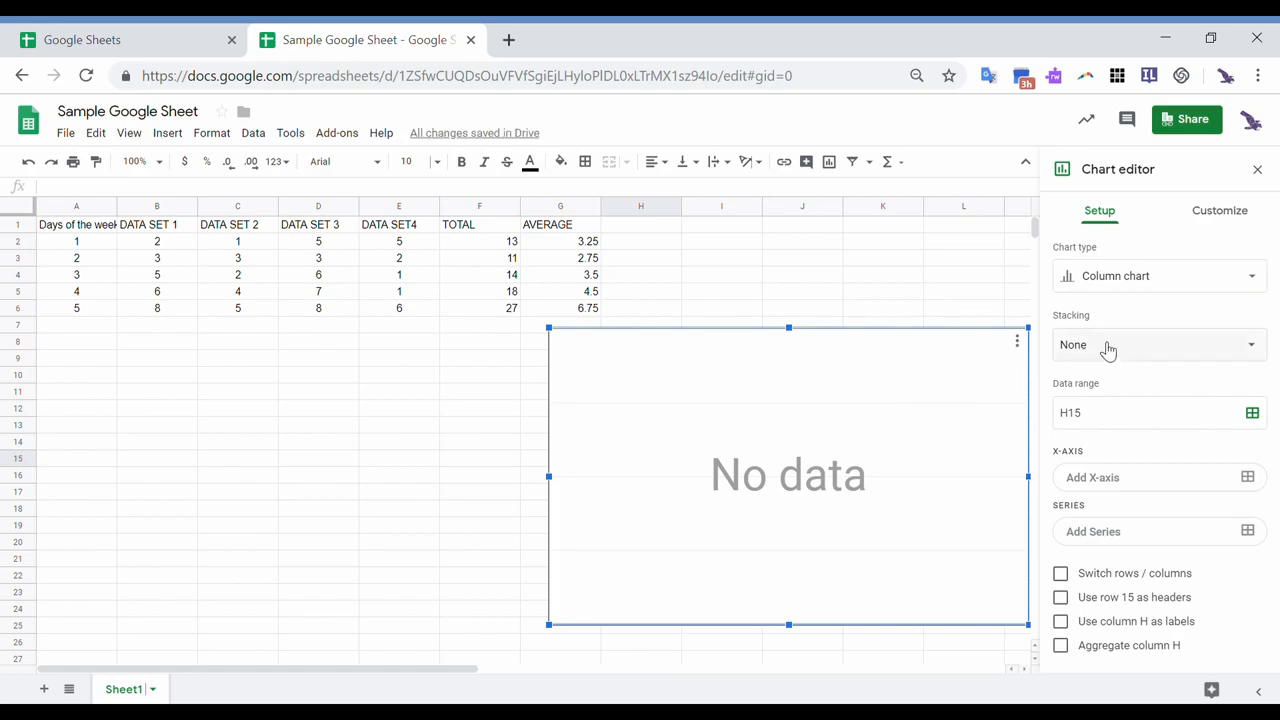
pyautogui.click(1017, 342)
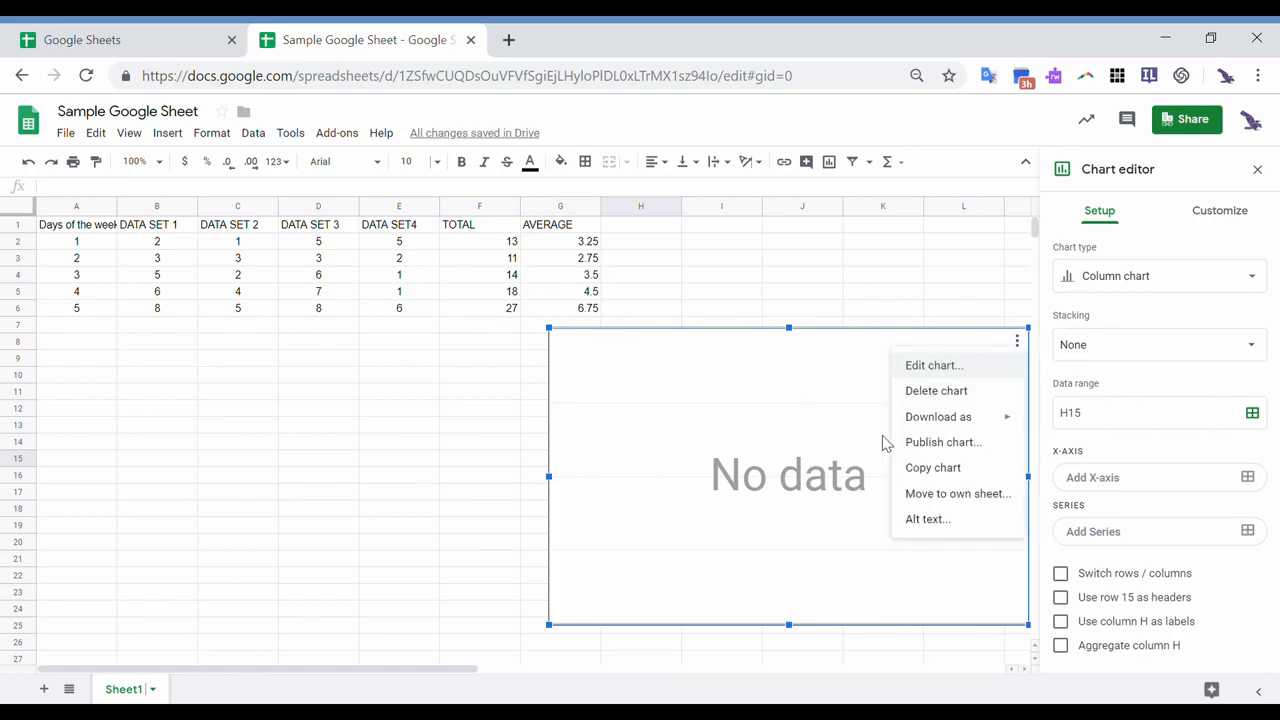
pyautogui.click(938, 395)
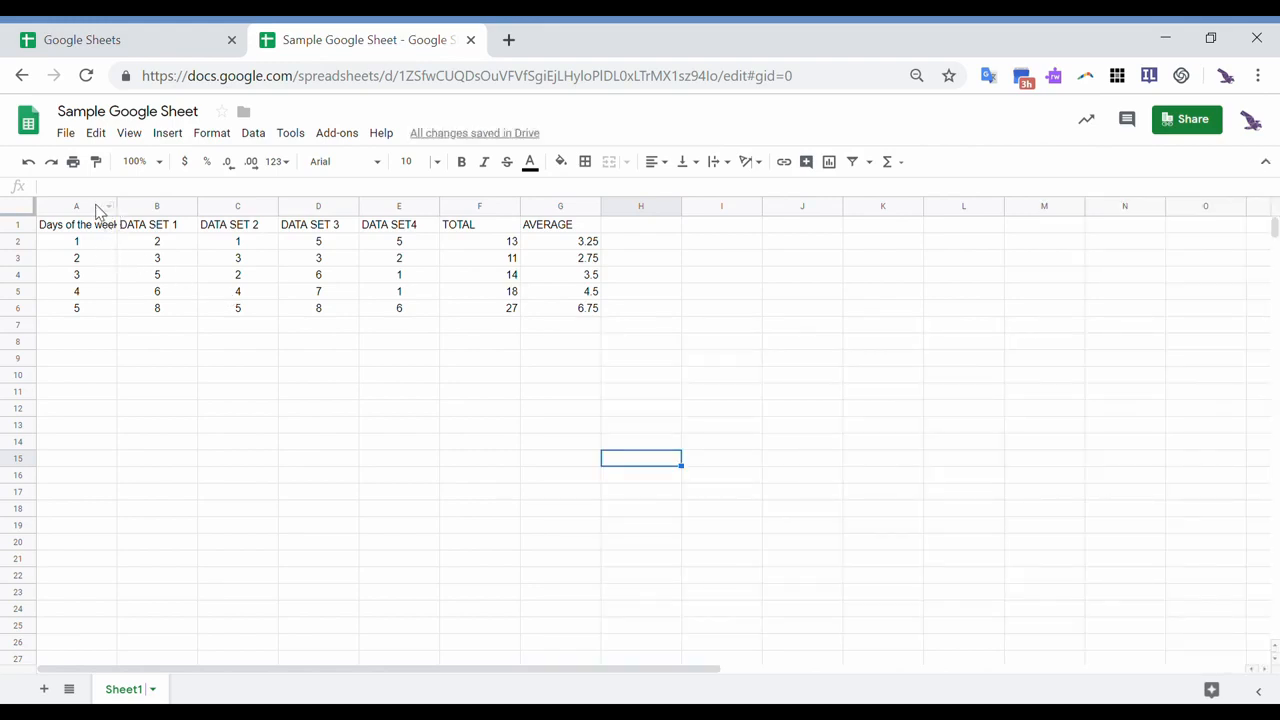
# Insert a column chart from the data values in B2:E6 and move it away from the source cells.
pyautogui.moveTo(150, 247); pyautogui.dragTo(397, 317)
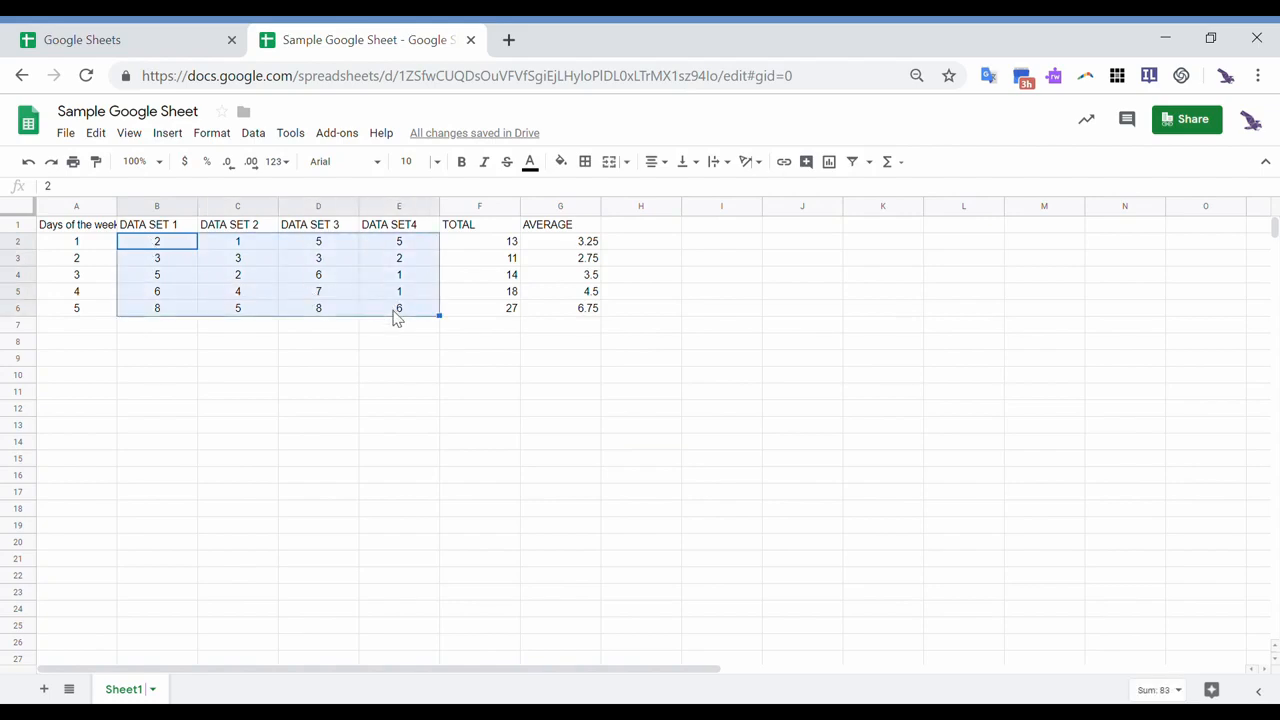
pyautogui.click(168, 135)
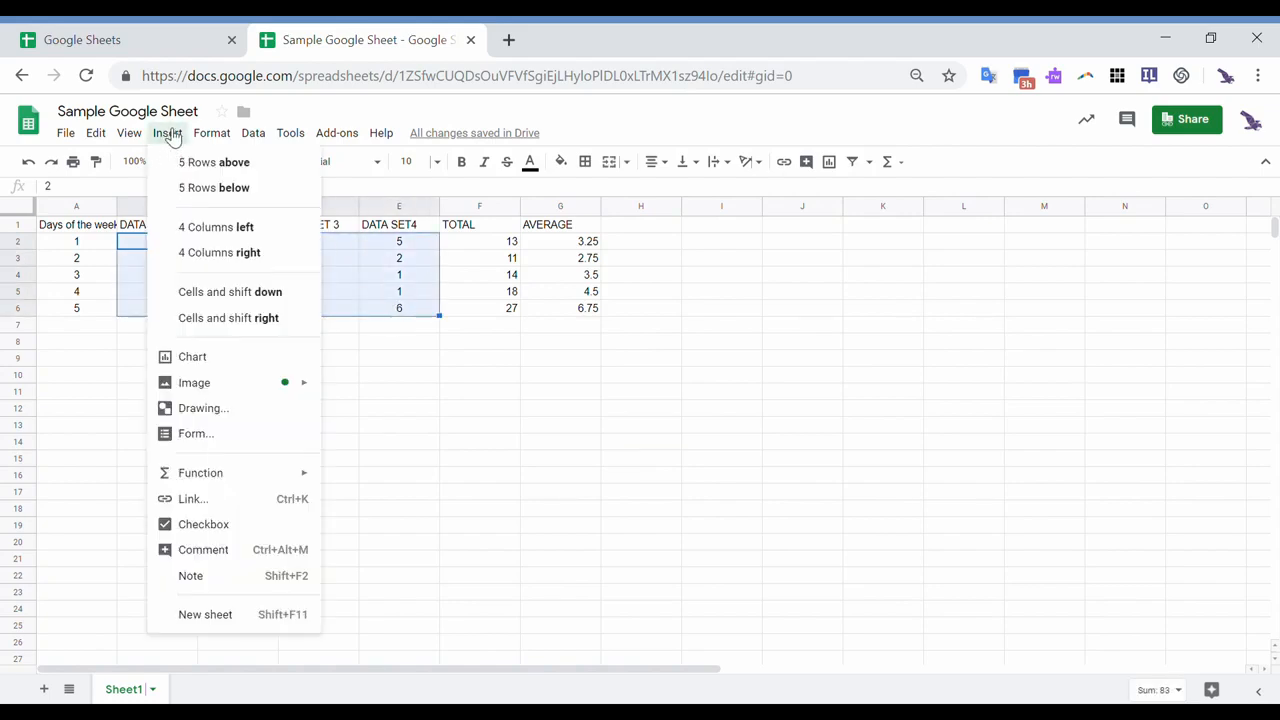
pyautogui.click(232, 358)
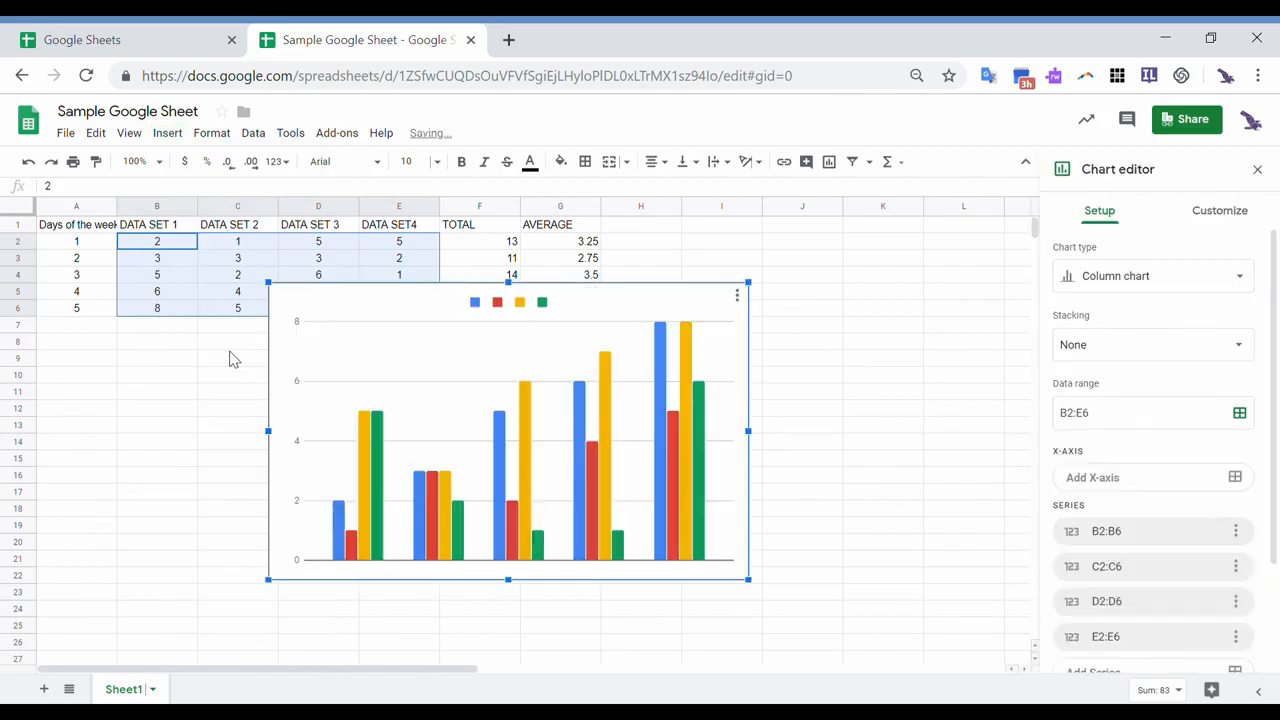
pyautogui.moveTo(597, 314); pyautogui.dragTo(773, 338)
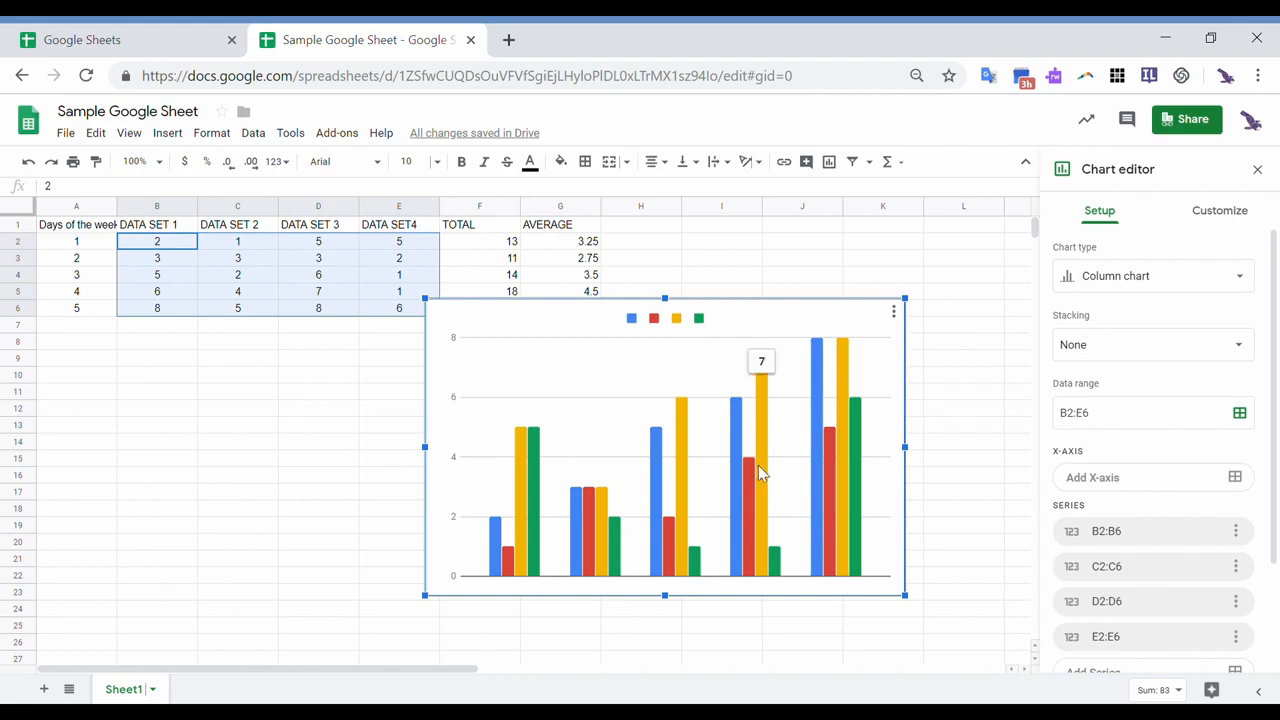
# Try the line, smooth line and combo chart types on the chart, and set it back to a column chart.
pyautogui.click(1133, 283)
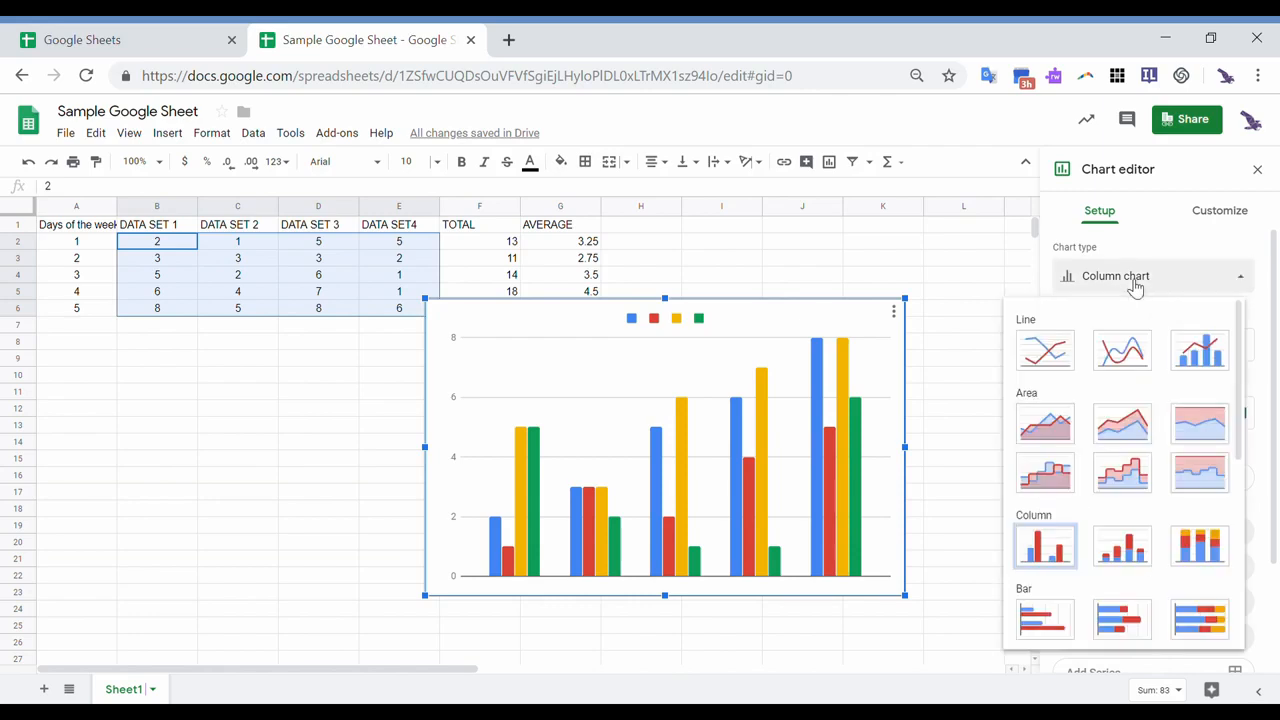
pyautogui.click(1040, 352)
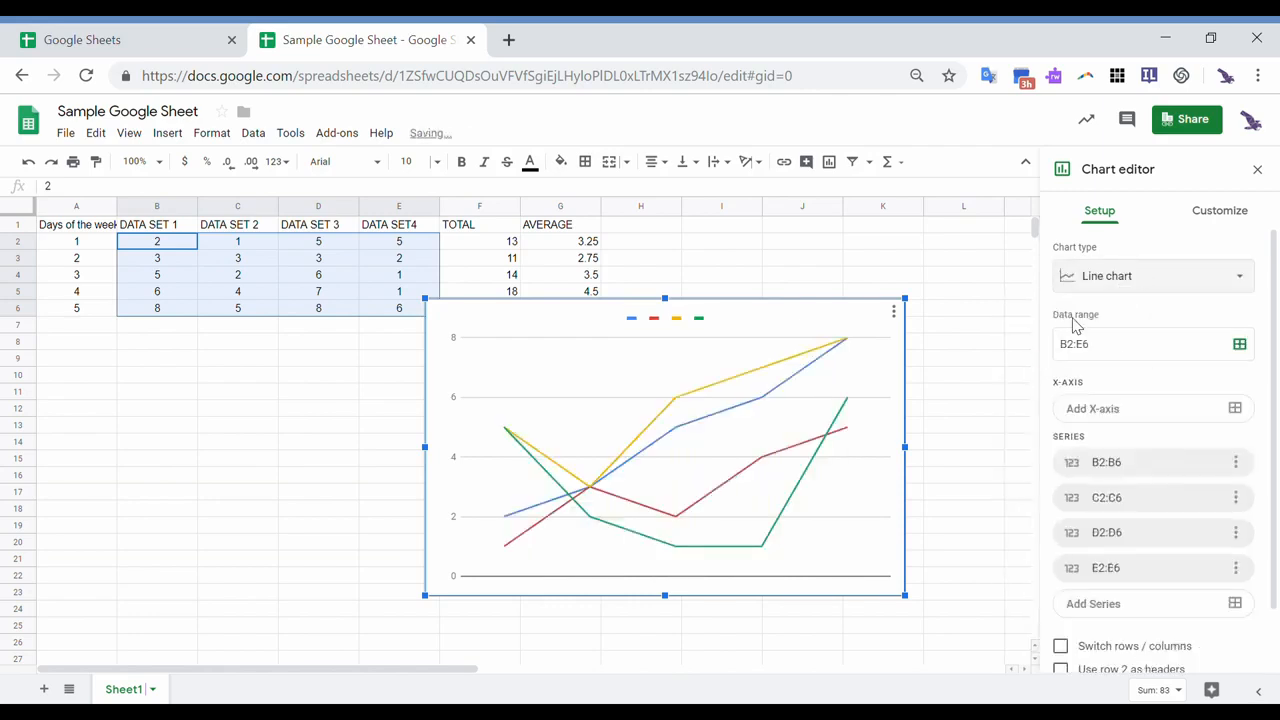
pyautogui.click(1124, 288)
pyautogui.click(1122, 360)
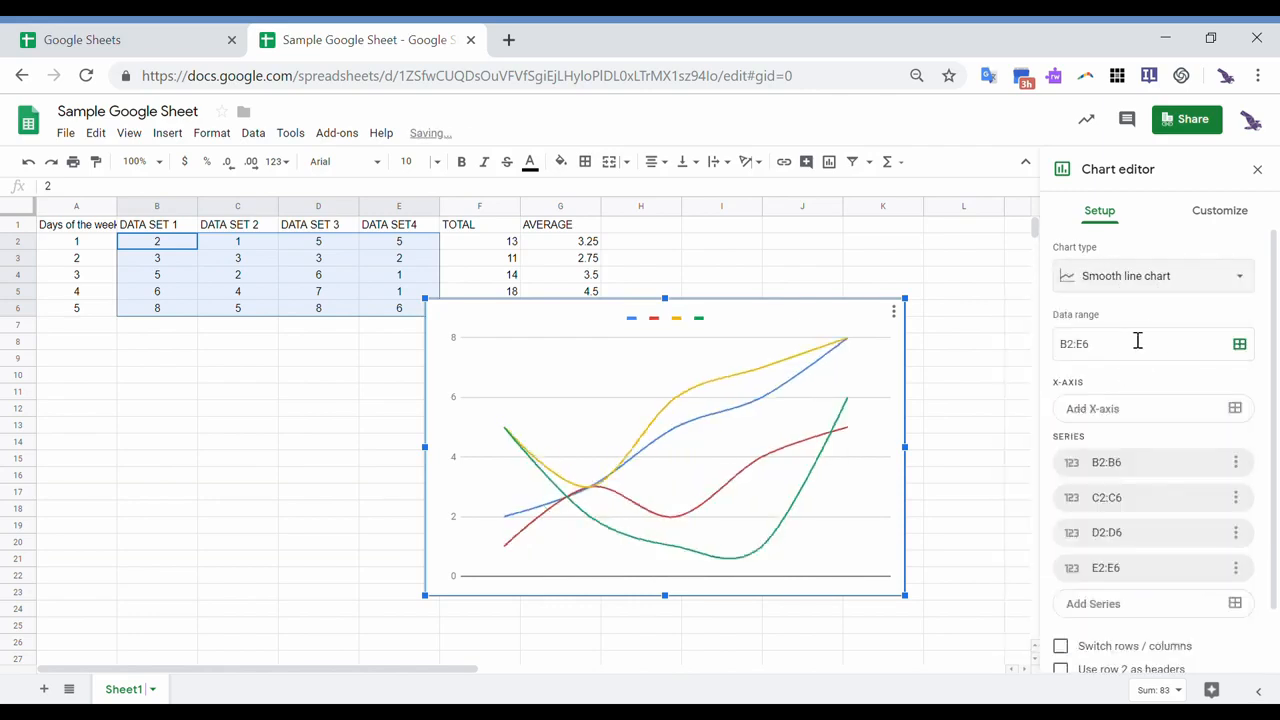
pyautogui.click(1173, 280)
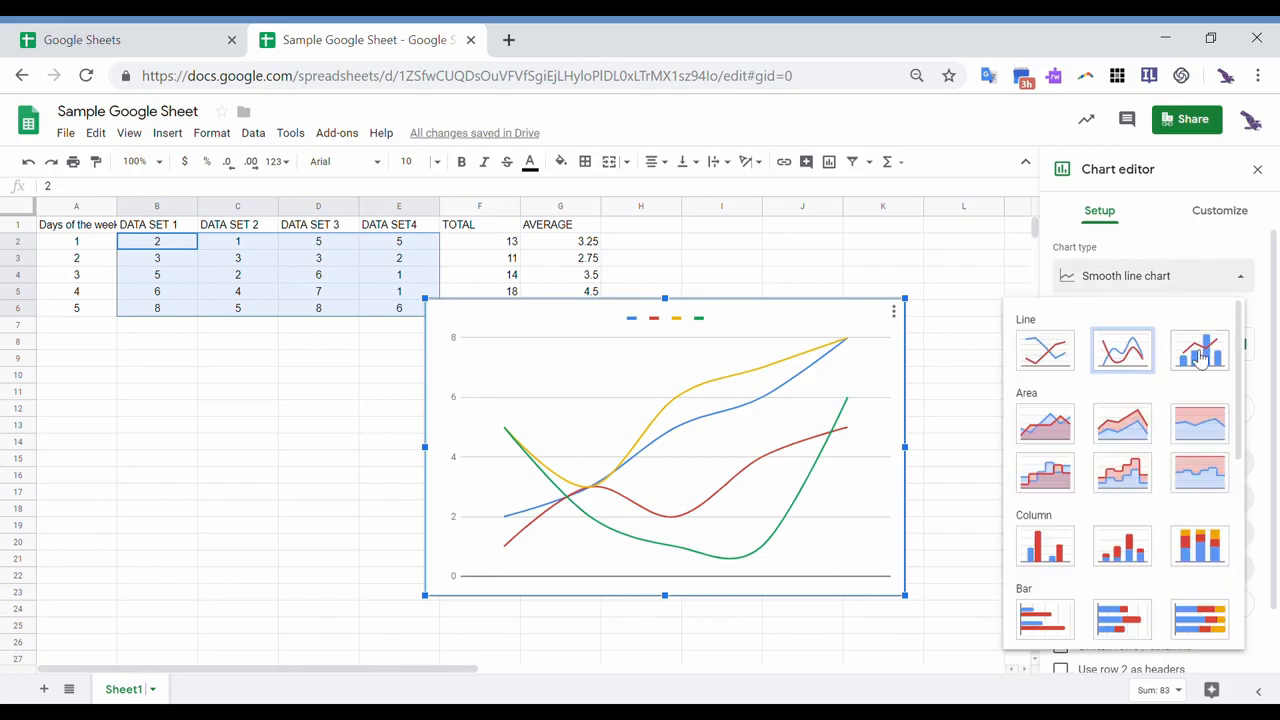
pyautogui.click(1199, 352)
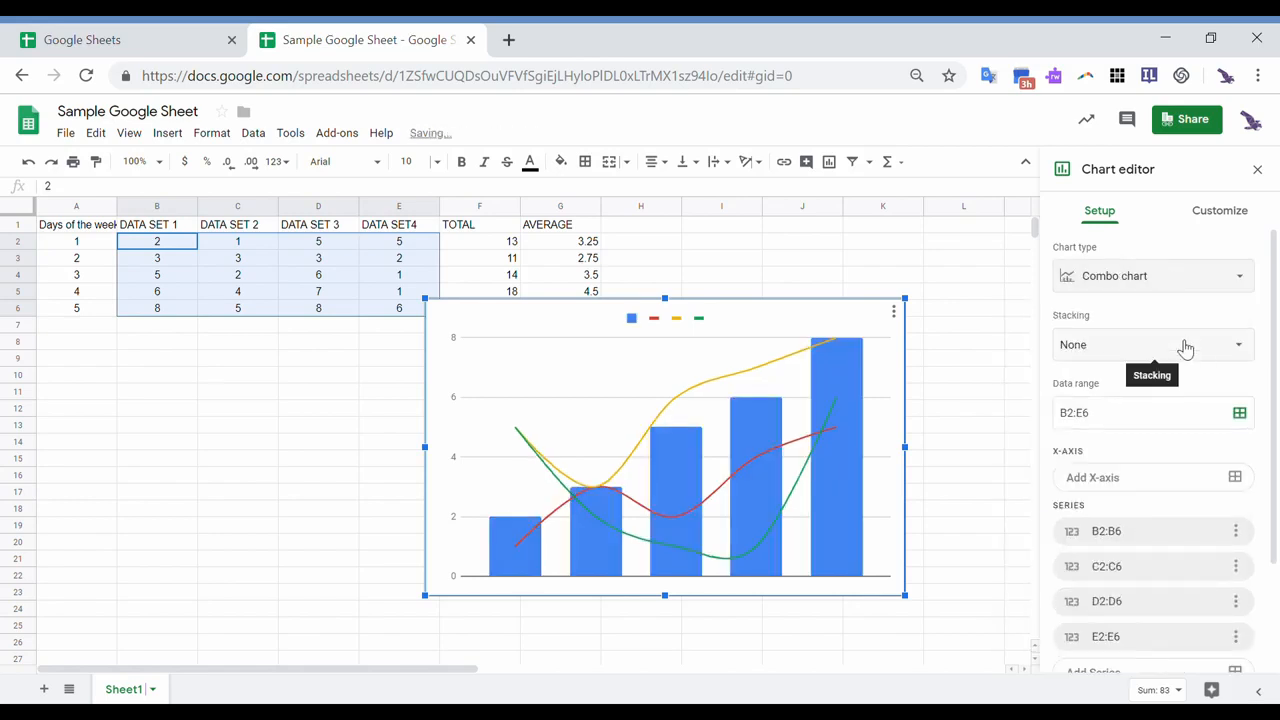
pyautogui.click(1171, 276)
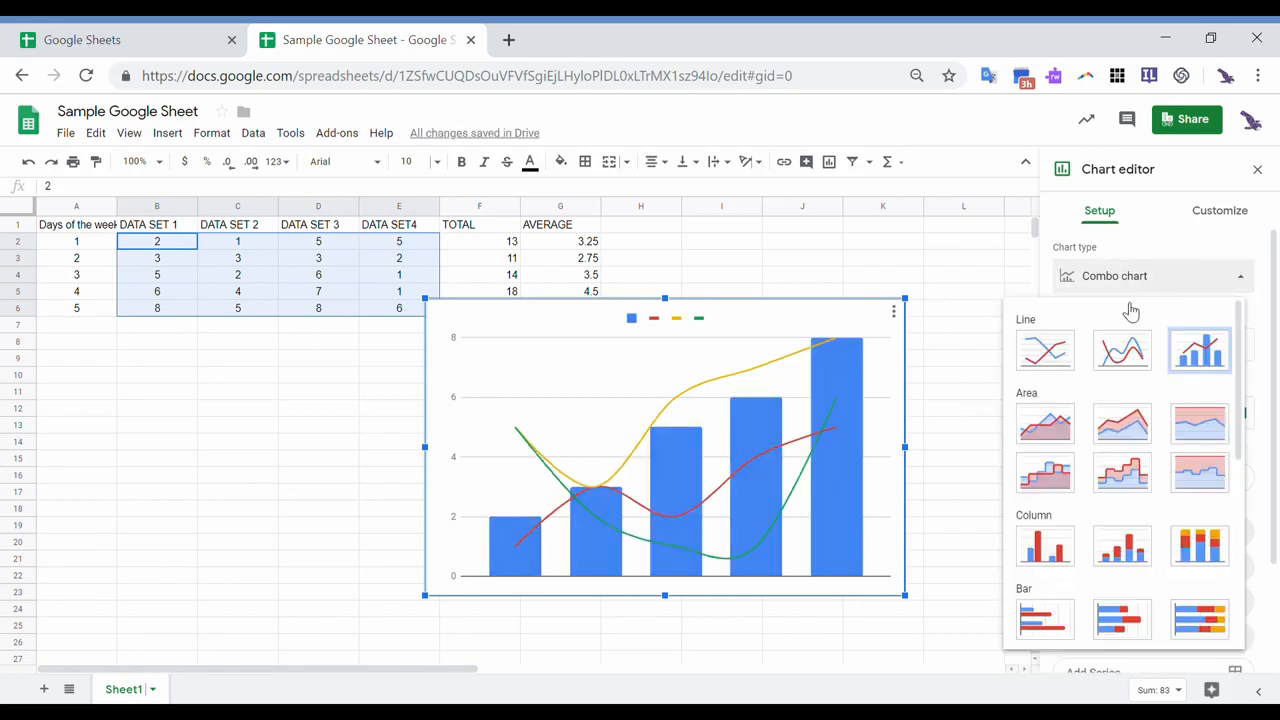
pyautogui.click(1045, 352)
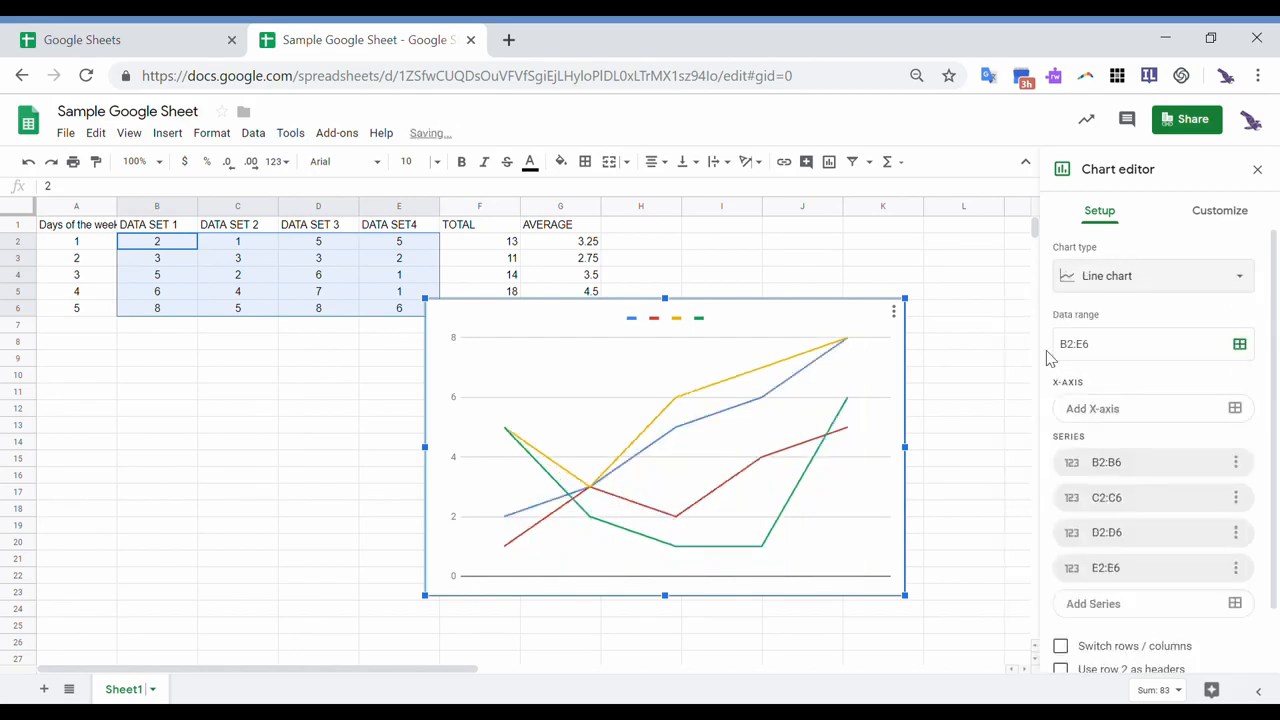
pyautogui.click(1118, 283)
pyautogui.click(1062, 541)
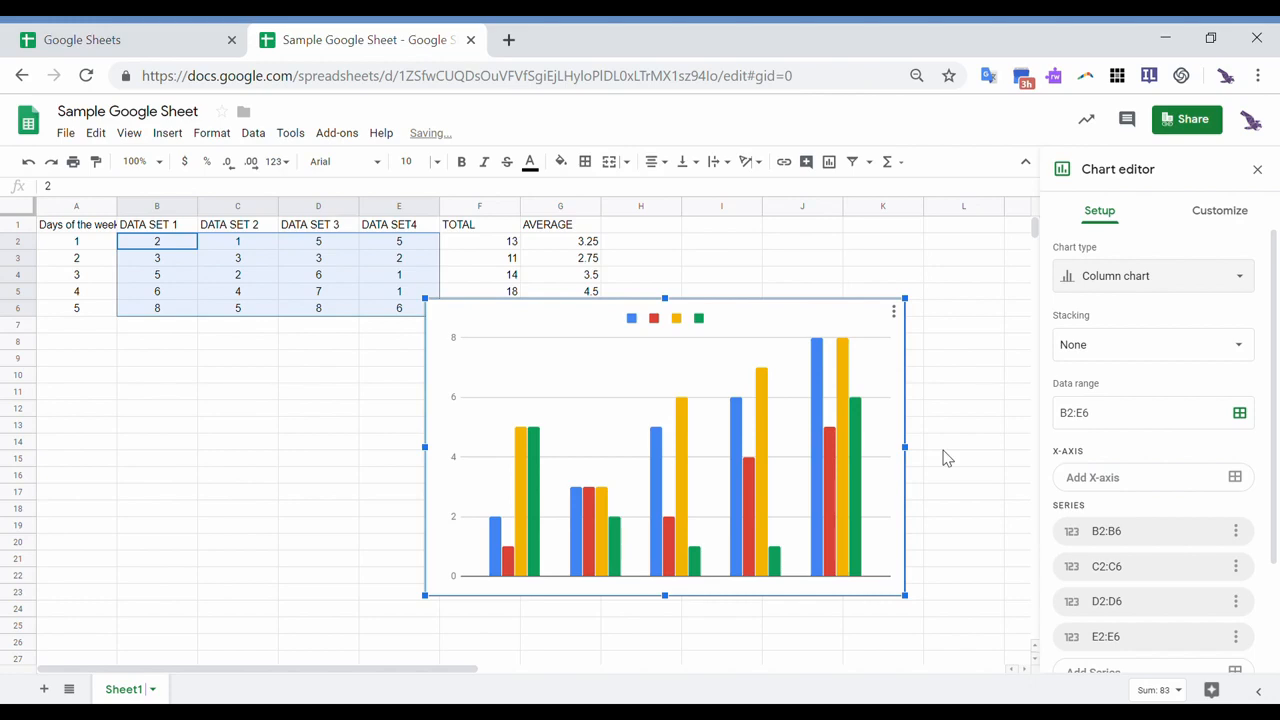
# Delete the column chart made from B2:E6.
pyautogui.click(893, 311)
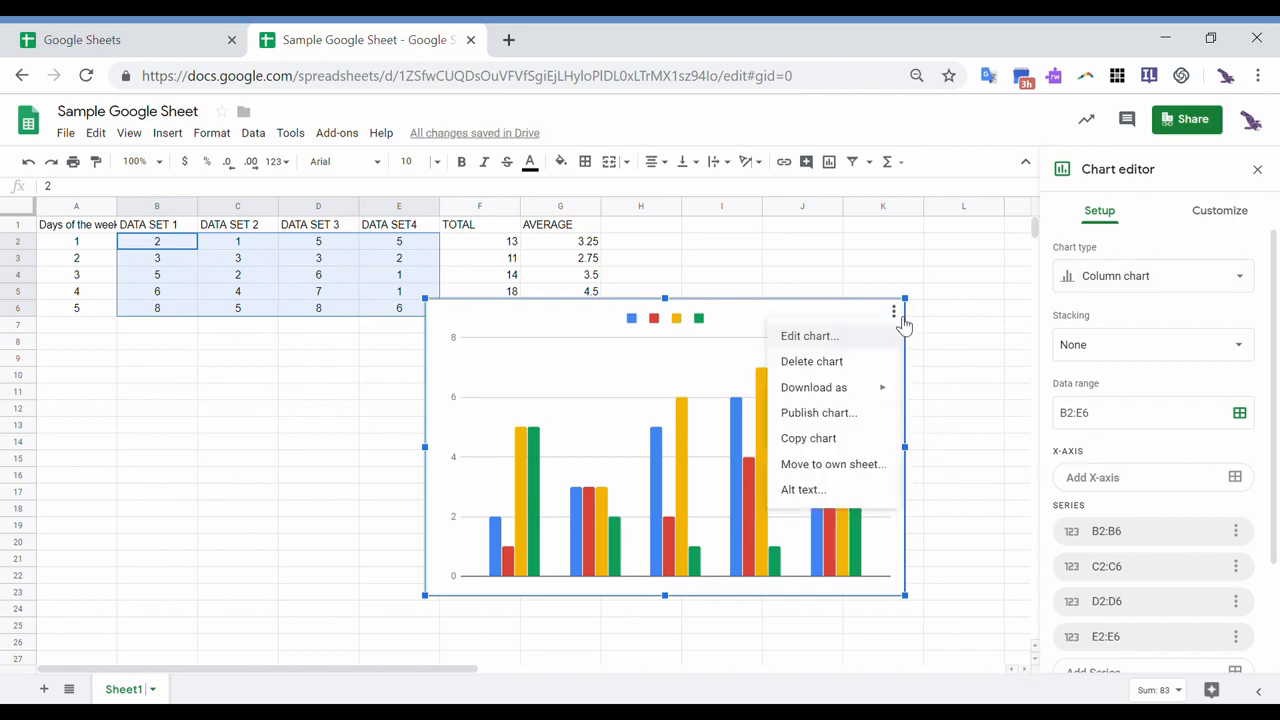
pyautogui.click(845, 364)
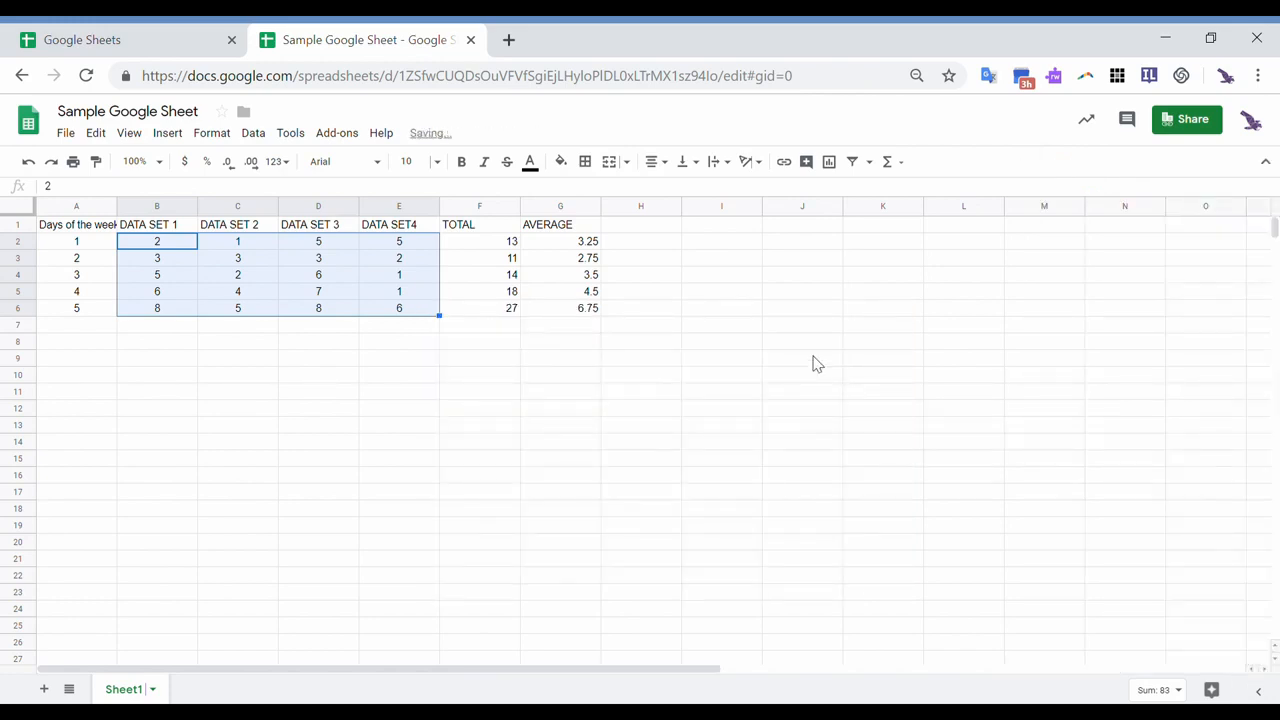
pyautogui.click(243, 360)
# Try a column chart made from B1:E6 including the data set headers, and delete it.
pyautogui.moveTo(171, 228); pyautogui.dragTo(400, 313)
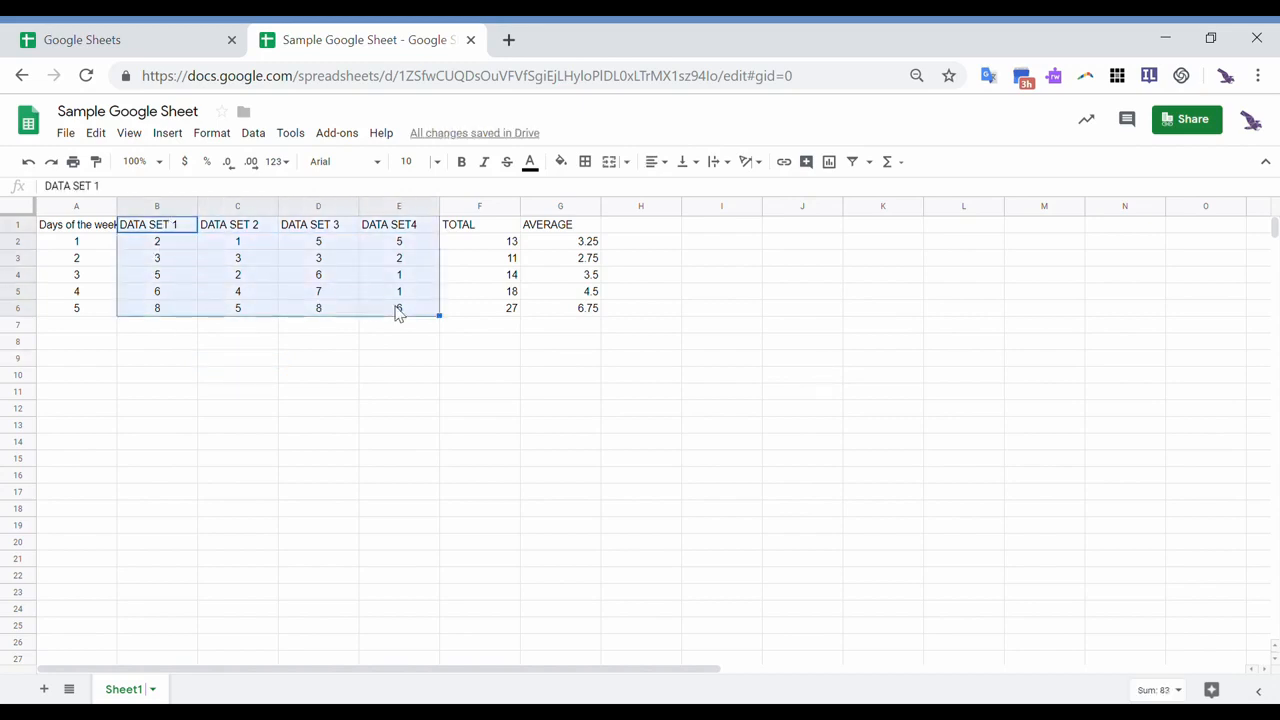
pyautogui.click(168, 133)
pyautogui.click(225, 354)
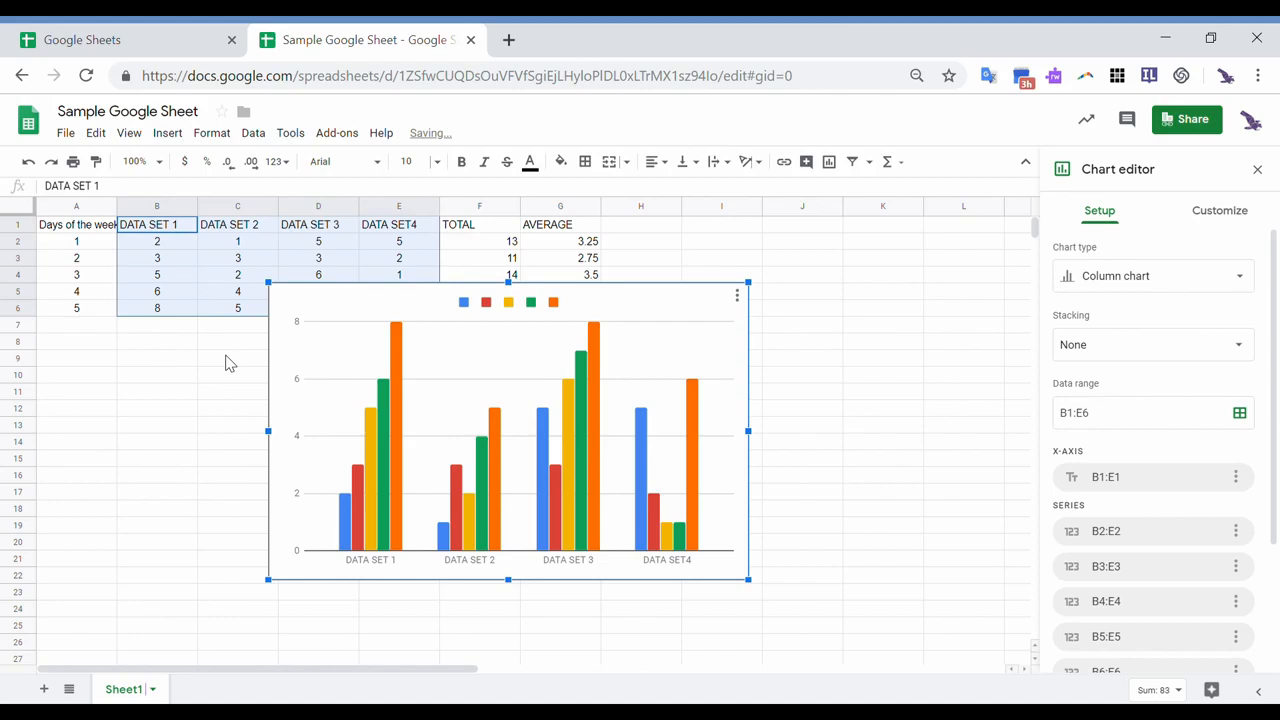
pyautogui.moveTo(647, 362); pyautogui.dragTo(851, 345)
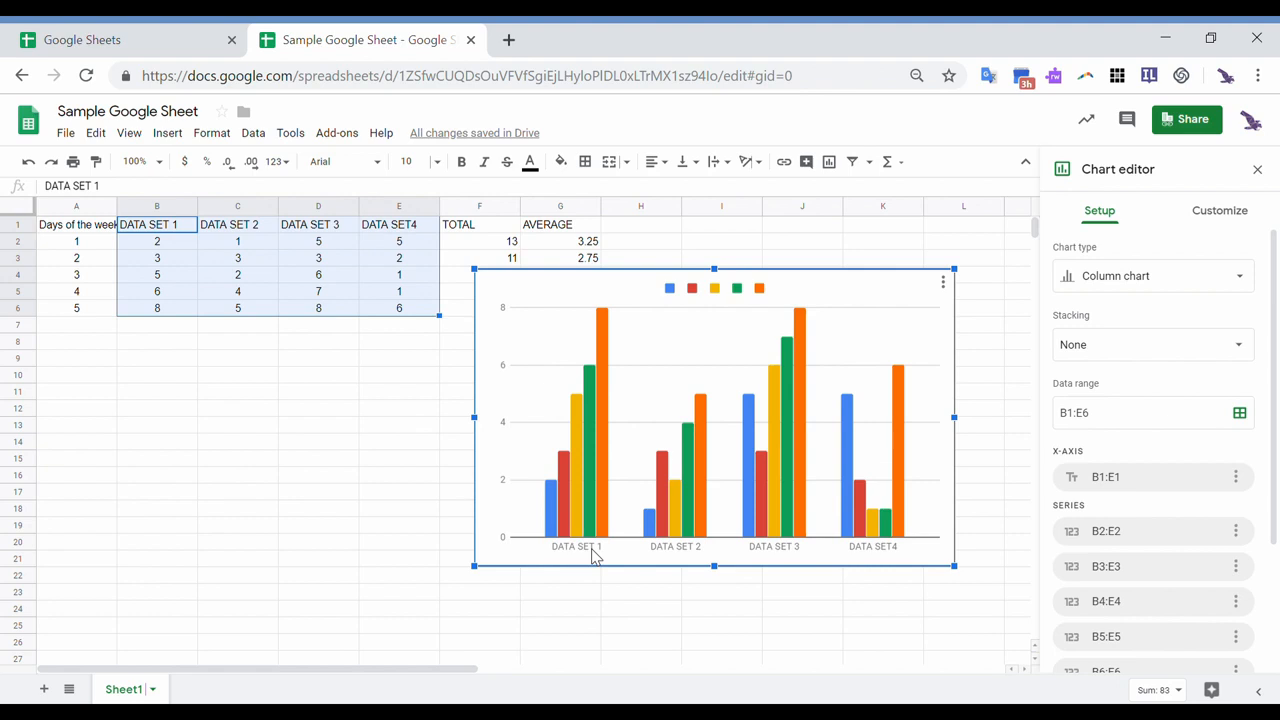
pyautogui.click(944, 287)
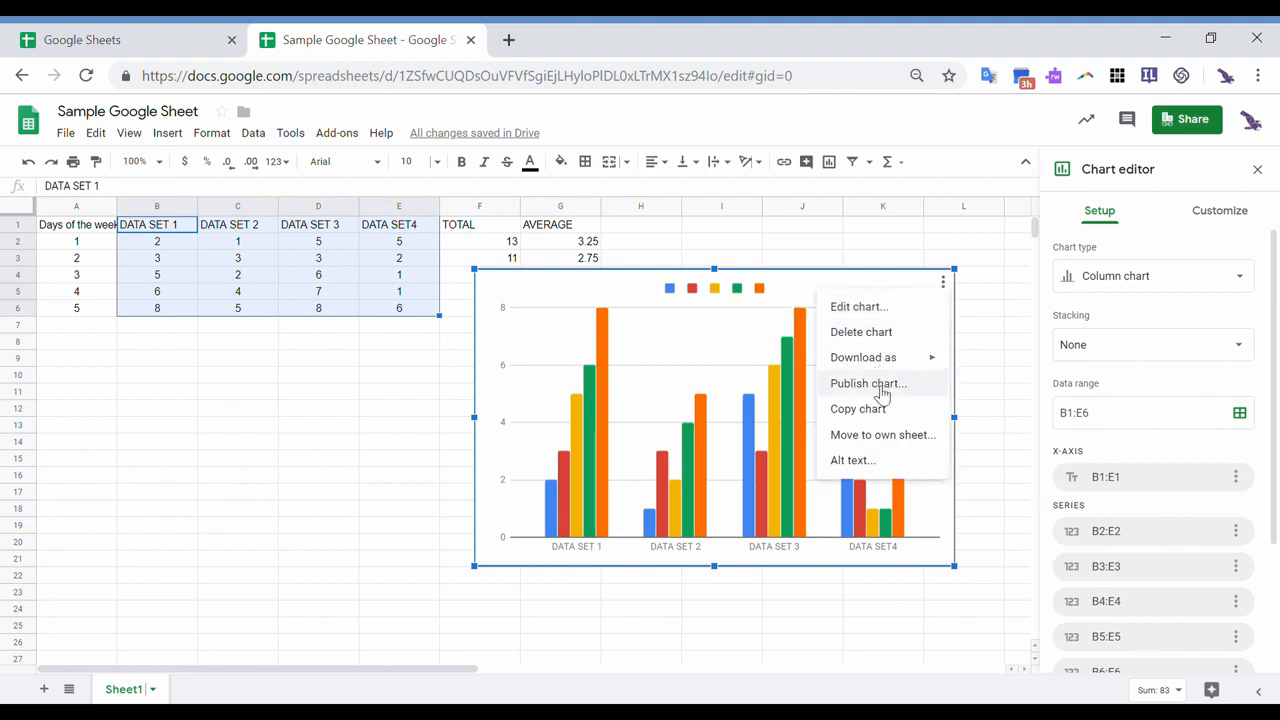
pyautogui.click(891, 331)
pyautogui.click(400, 396)
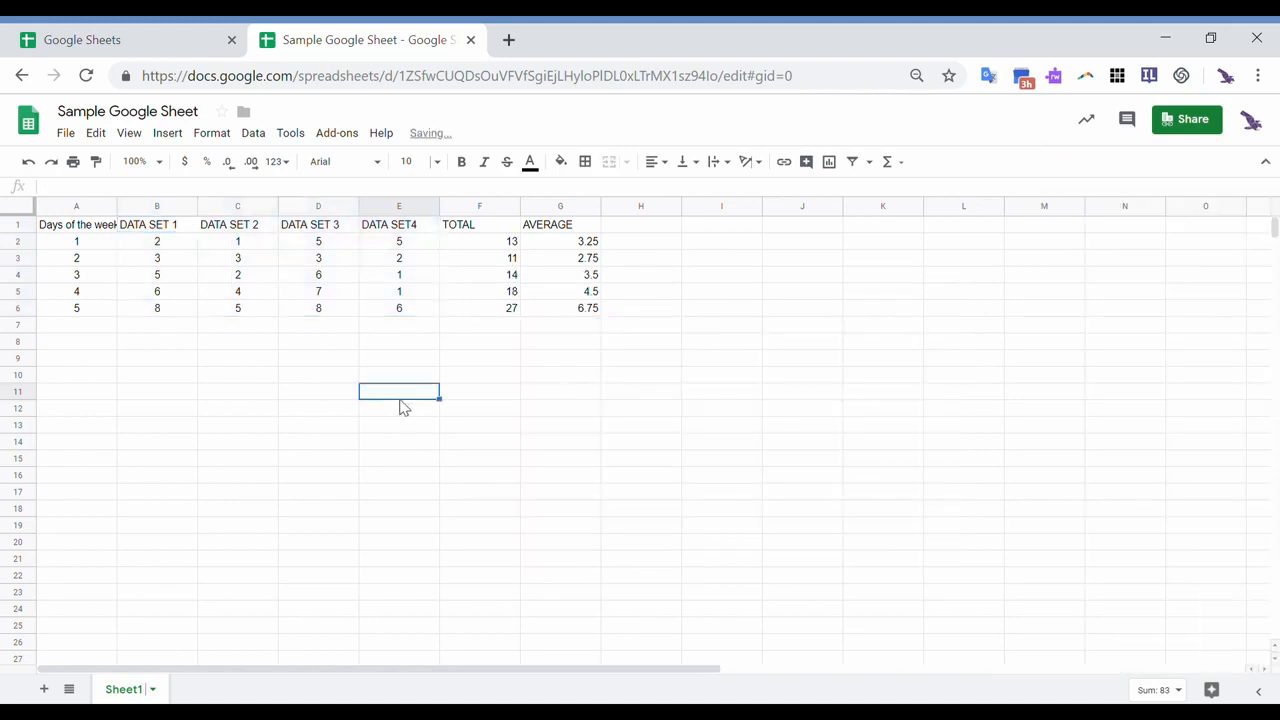
# Insert a column chart from A2:E6 with the days of the week column included, and move it beside the data.
pyautogui.moveTo(105, 250); pyautogui.dragTo(386, 310)
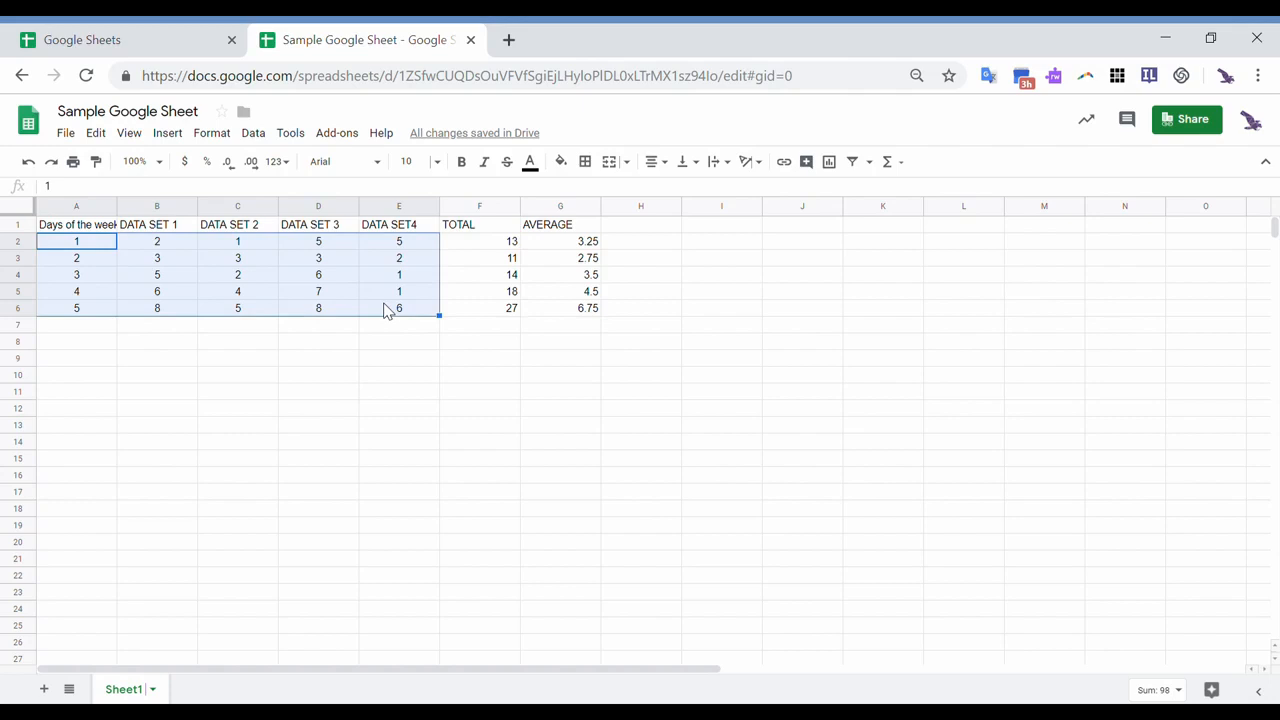
pyautogui.click(168, 133)
pyautogui.click(234, 355)
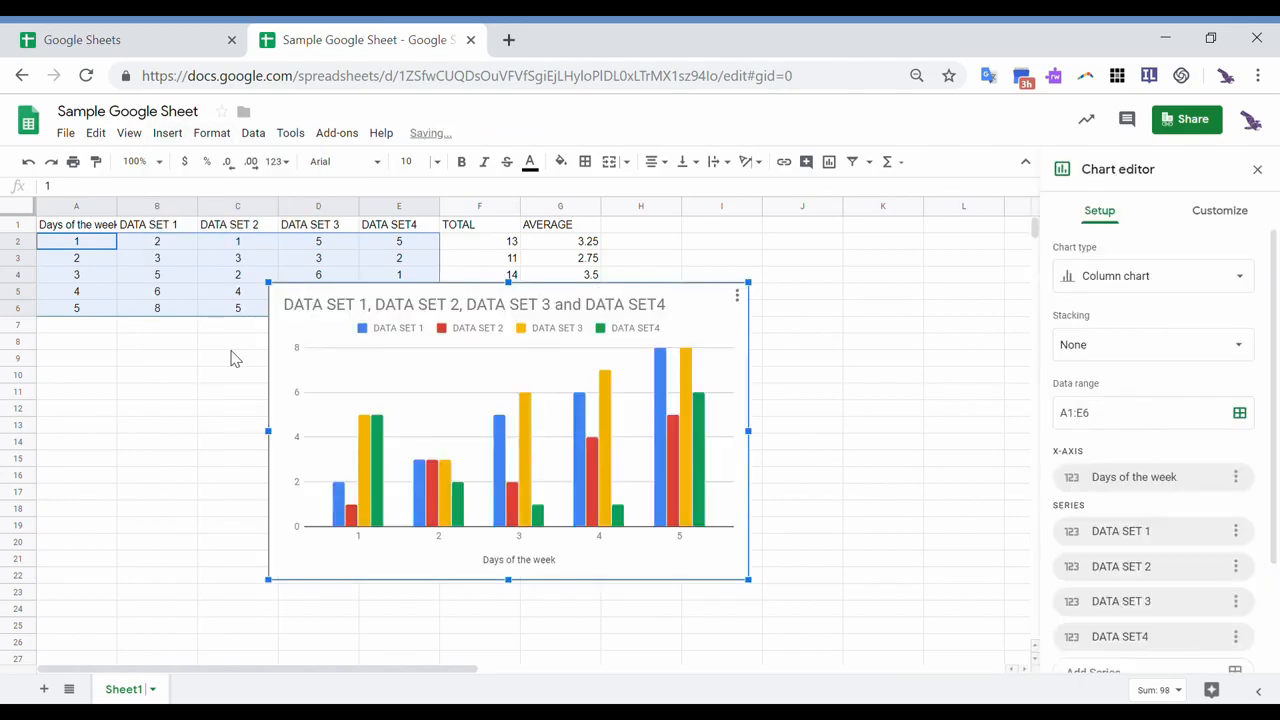
pyautogui.moveTo(723, 334); pyautogui.dragTo(894, 304)
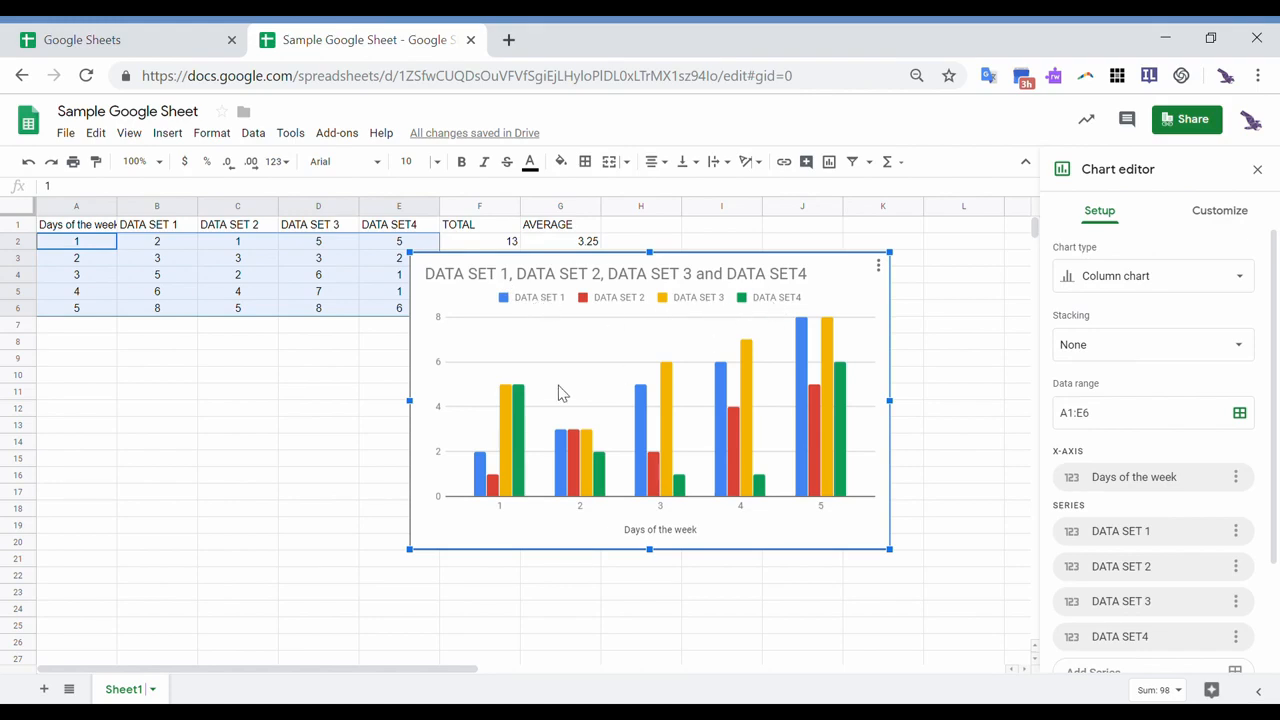
pyautogui.moveTo(510, 434)
# Change the chart title to "Number of donuts per person per day".
pyautogui.doubleClick(688, 276)
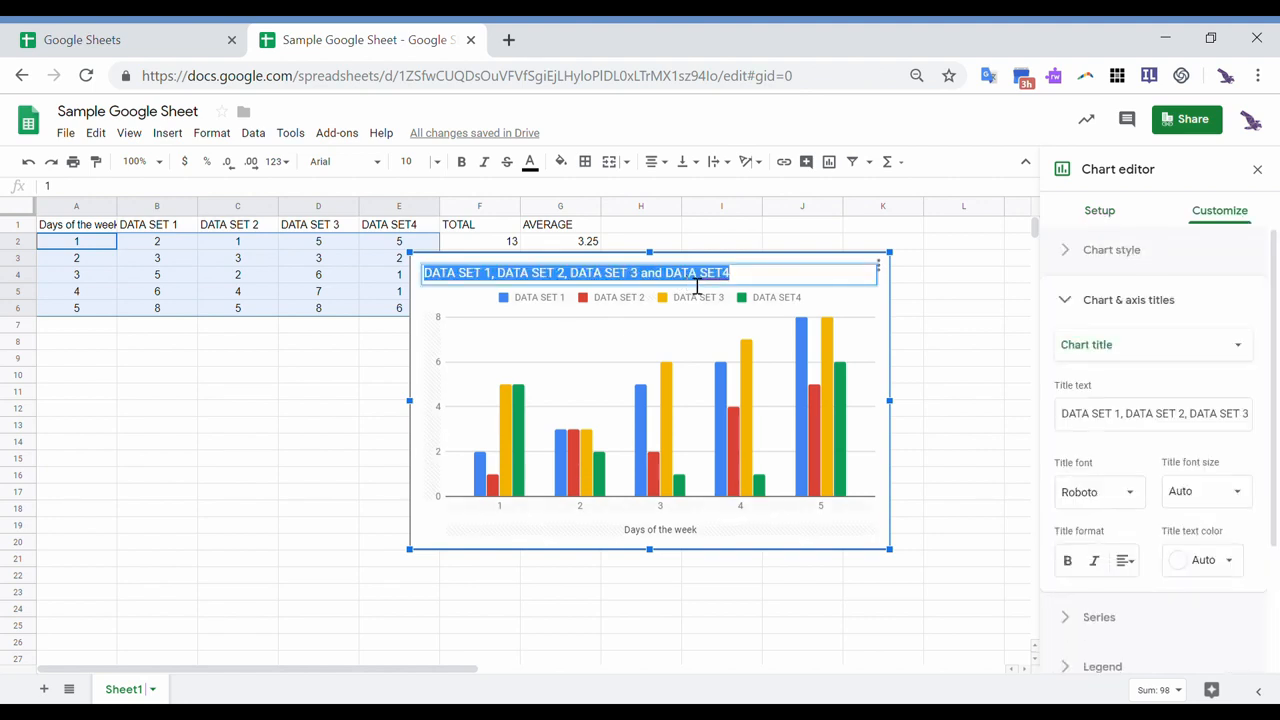
pyautogui.write('Number of donuts per pe')
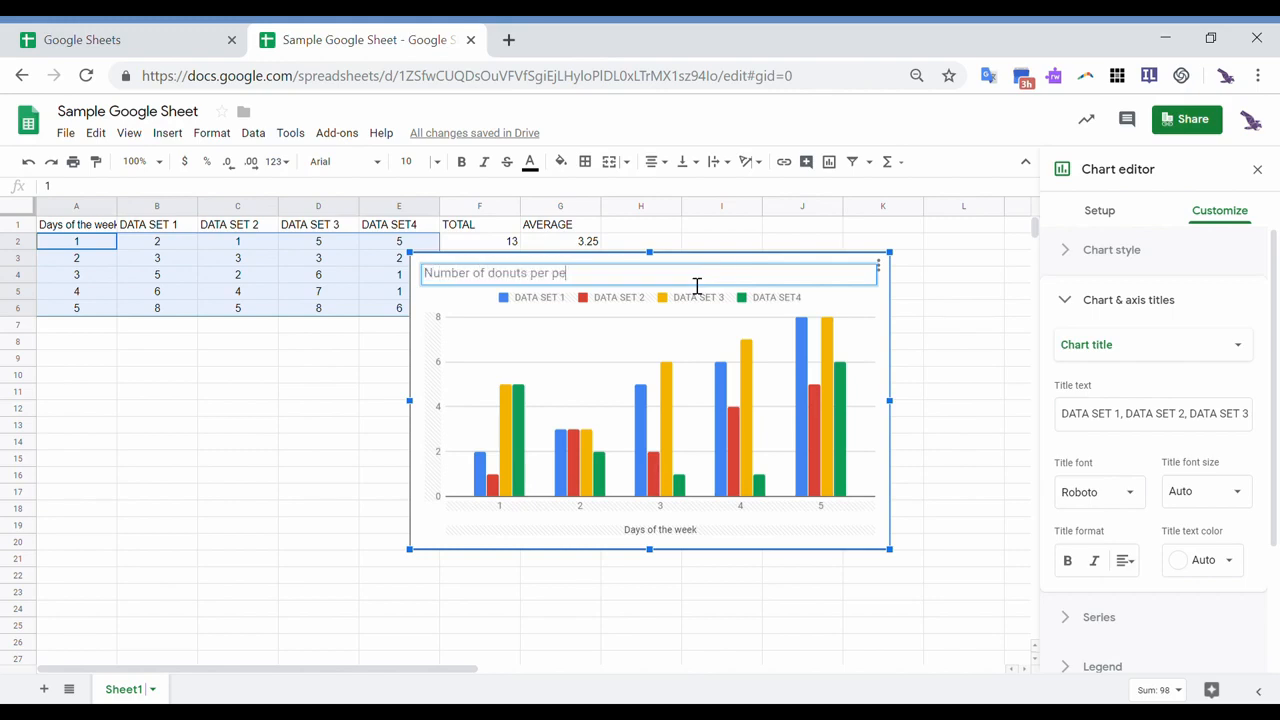
pyautogui.write('rson per day')
pyautogui.press('Return')
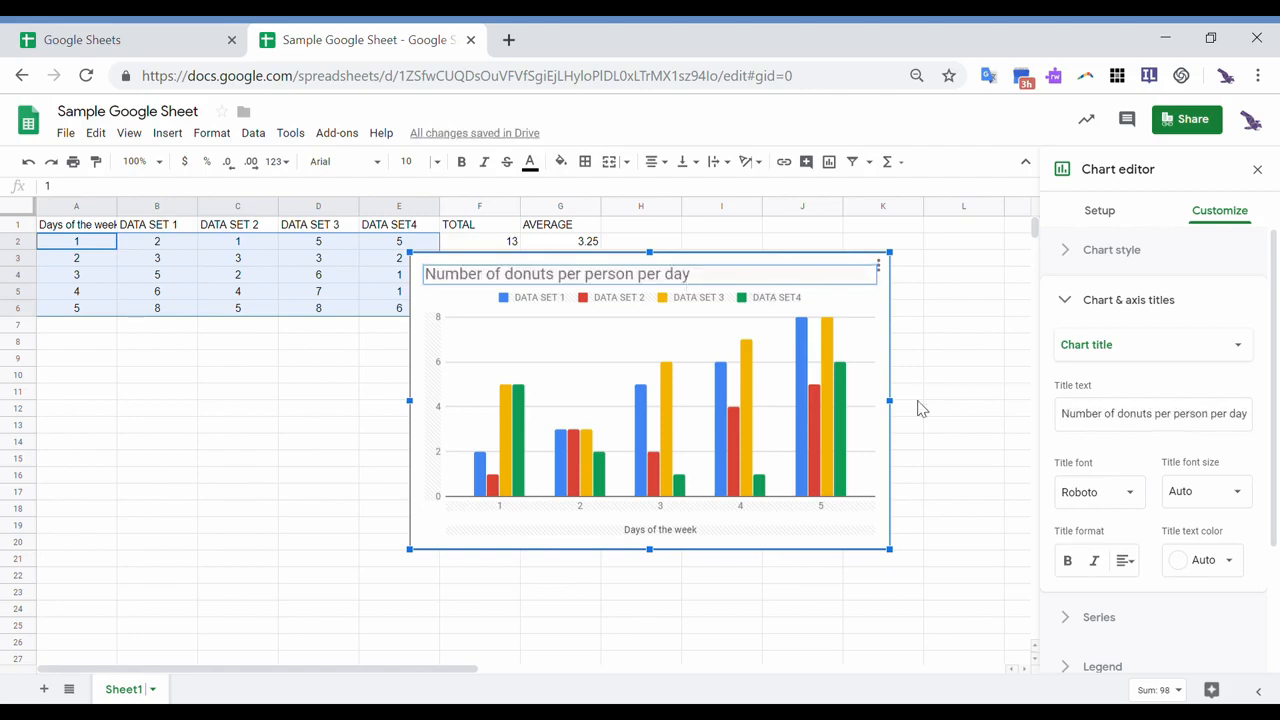
# Center the chart title and make it bold.
pyautogui.click(1128, 566)
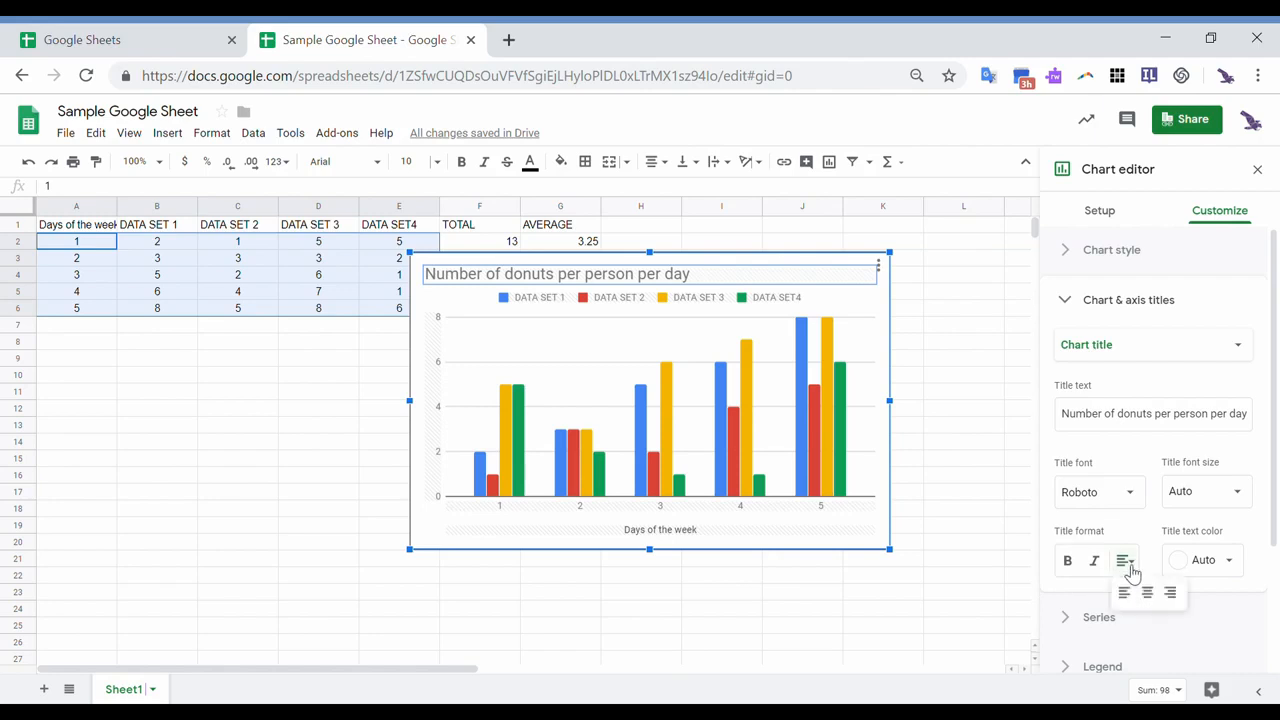
pyautogui.click(1165, 598)
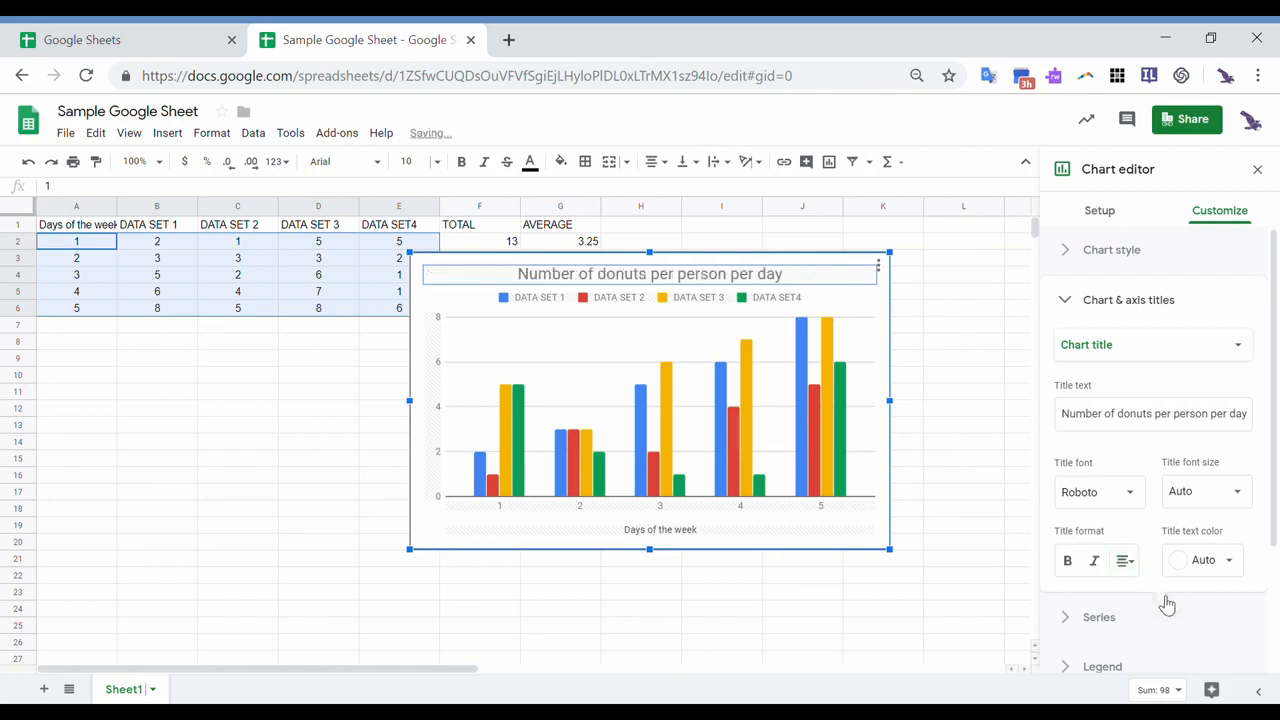
pyautogui.click(1068, 562)
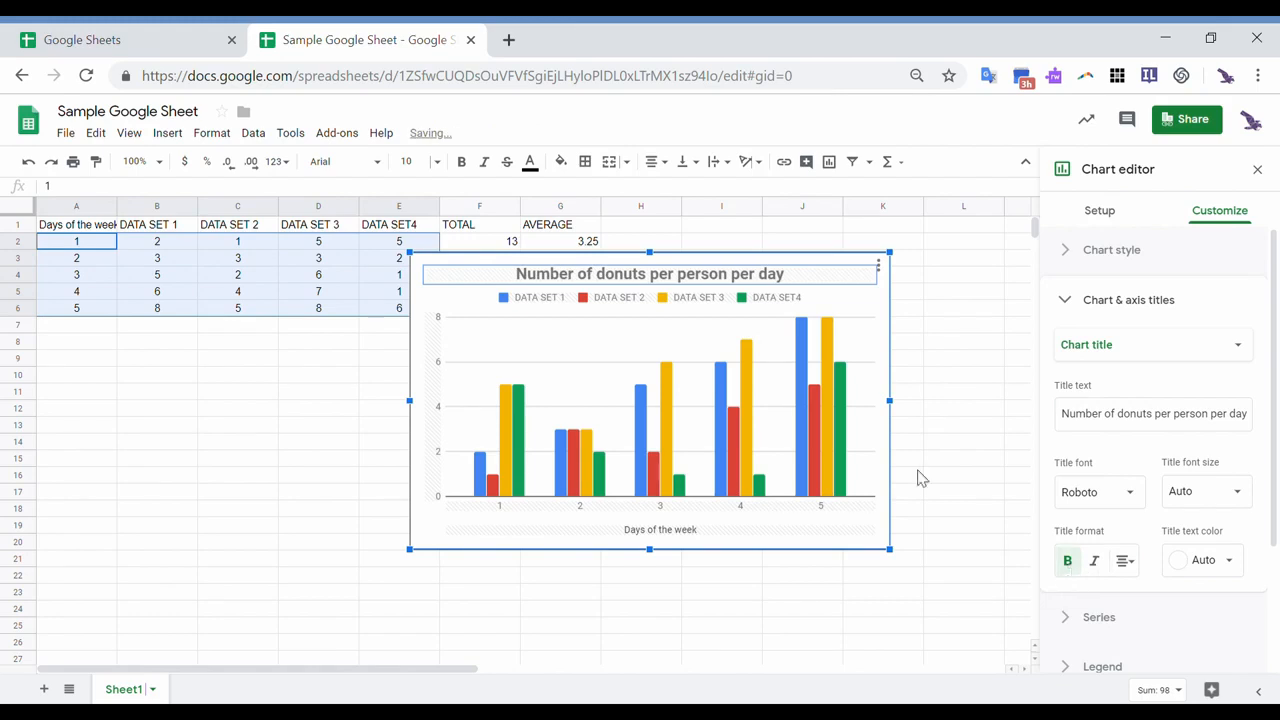
# Set the font of the chart's legend to Courier New.
pyautogui.click(538, 300)
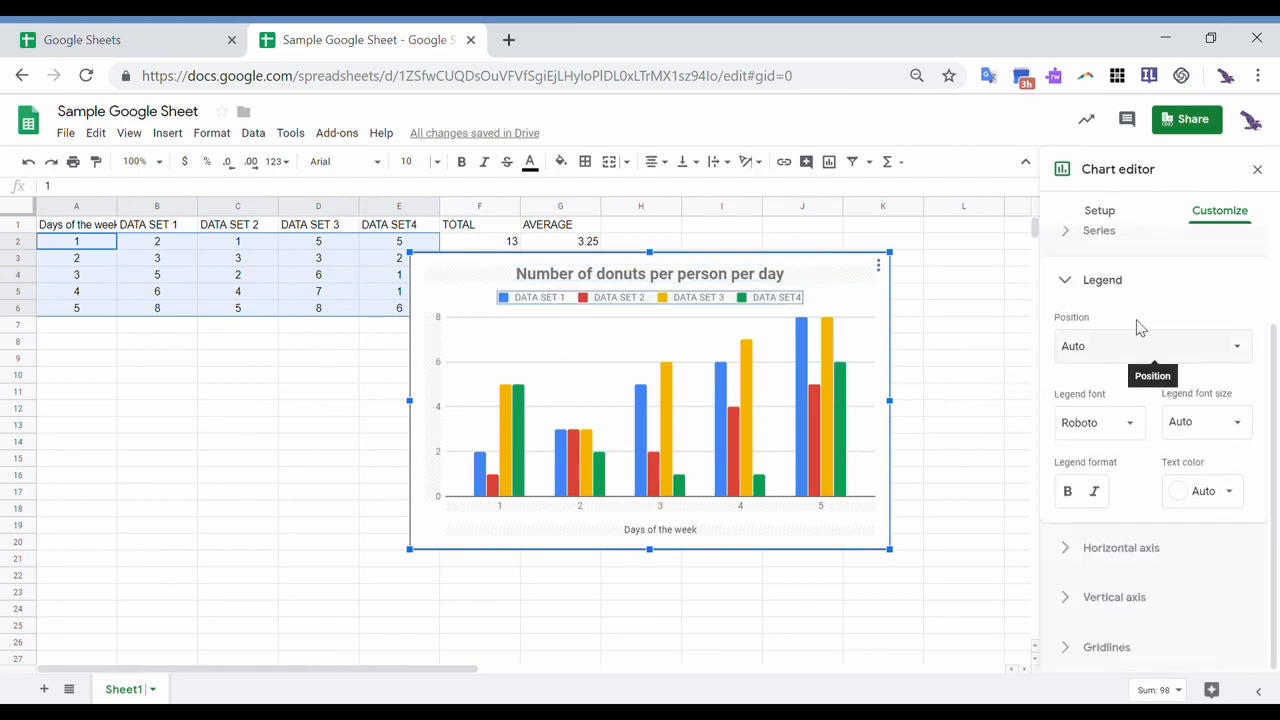
pyautogui.click(1134, 428)
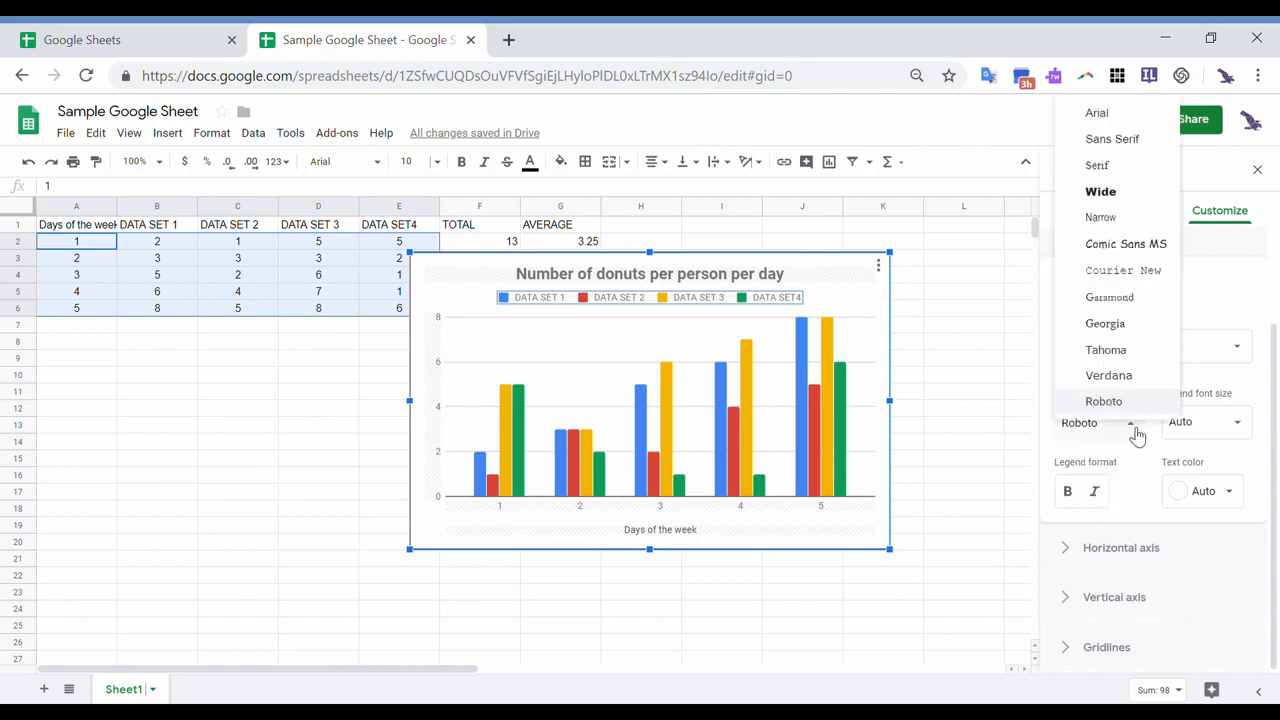
pyautogui.click(1128, 271)
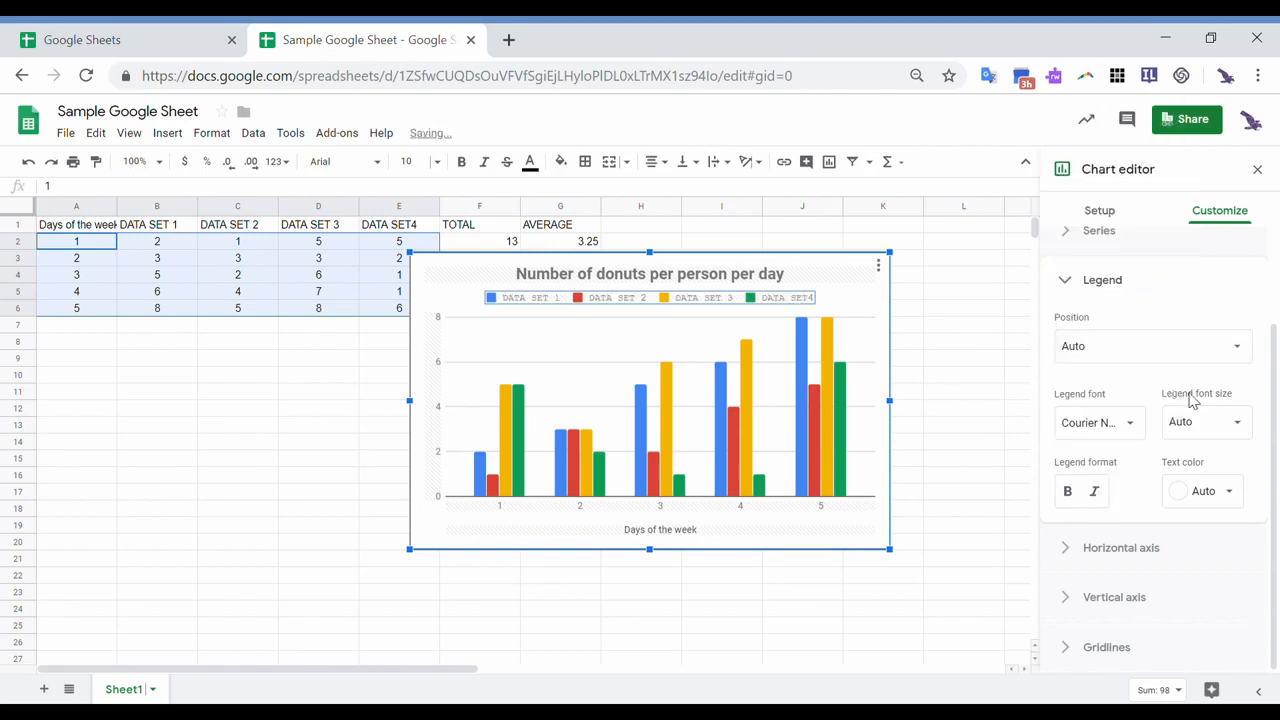
# Try adding linear trendlines to all the chart's data series, and remove them.
pyautogui.scroll(2, 1192, 400)
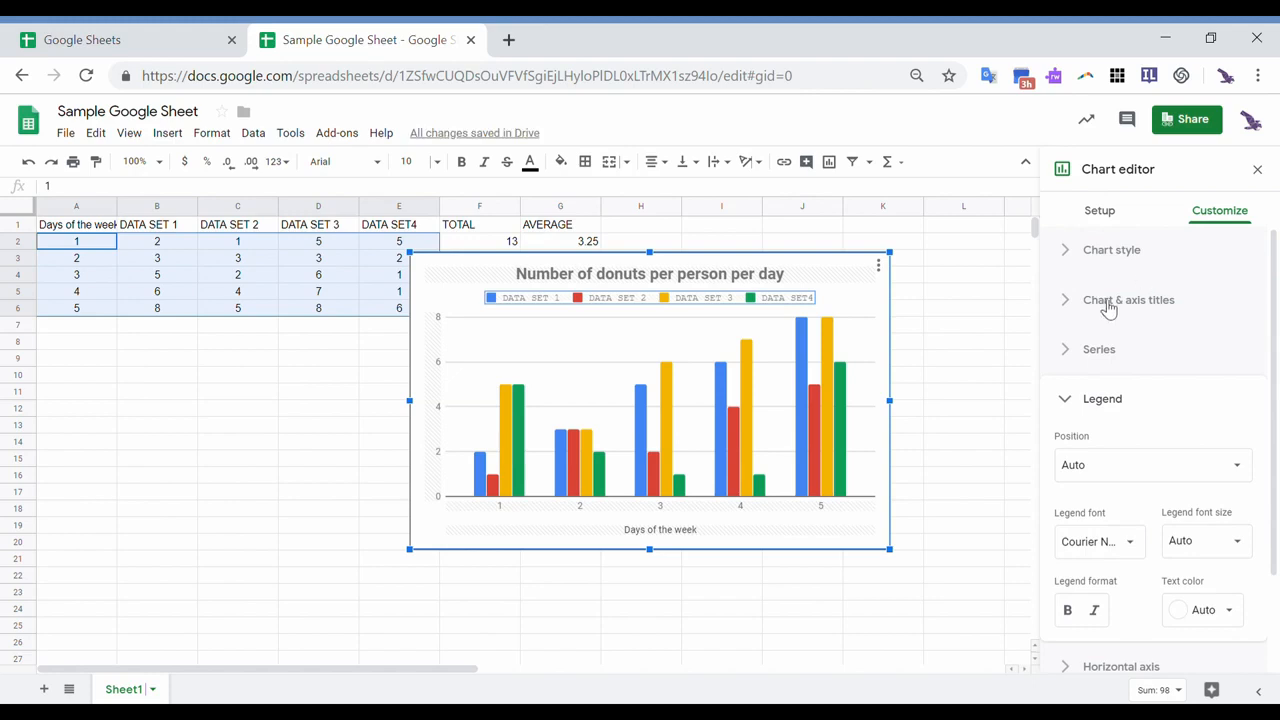
pyautogui.click(1068, 306)
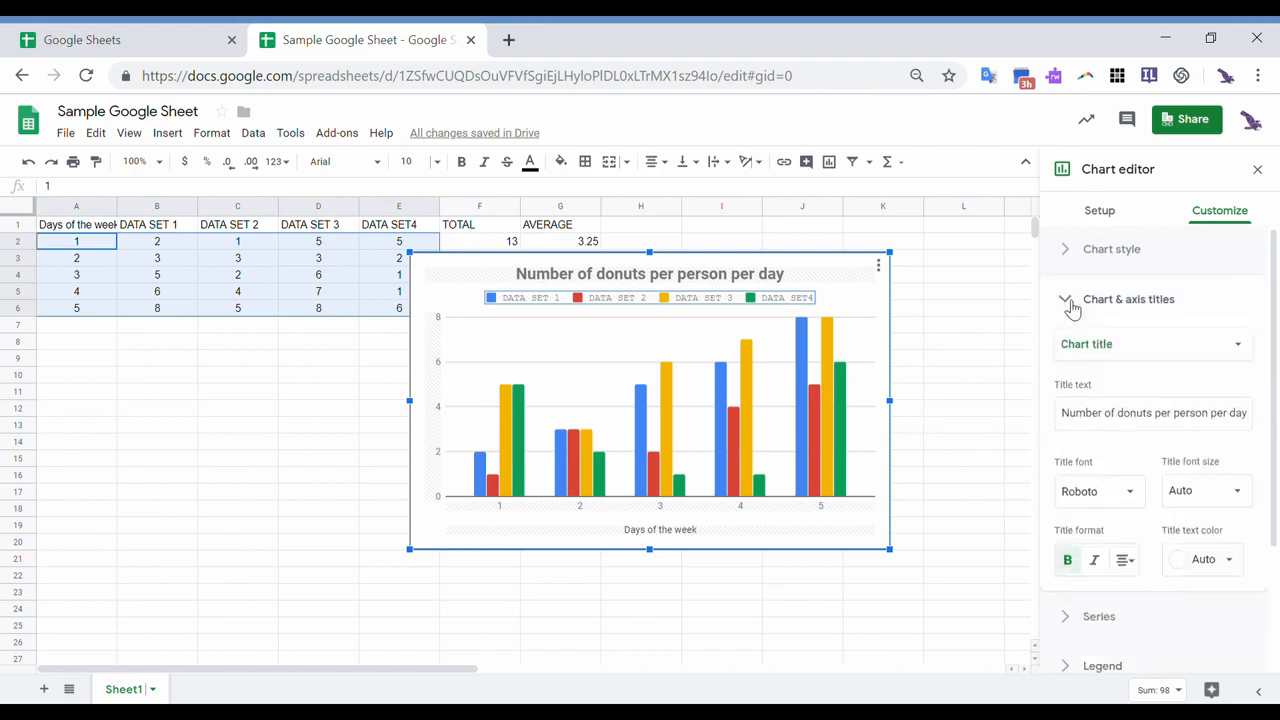
pyautogui.scroll(-1, 1072, 309)
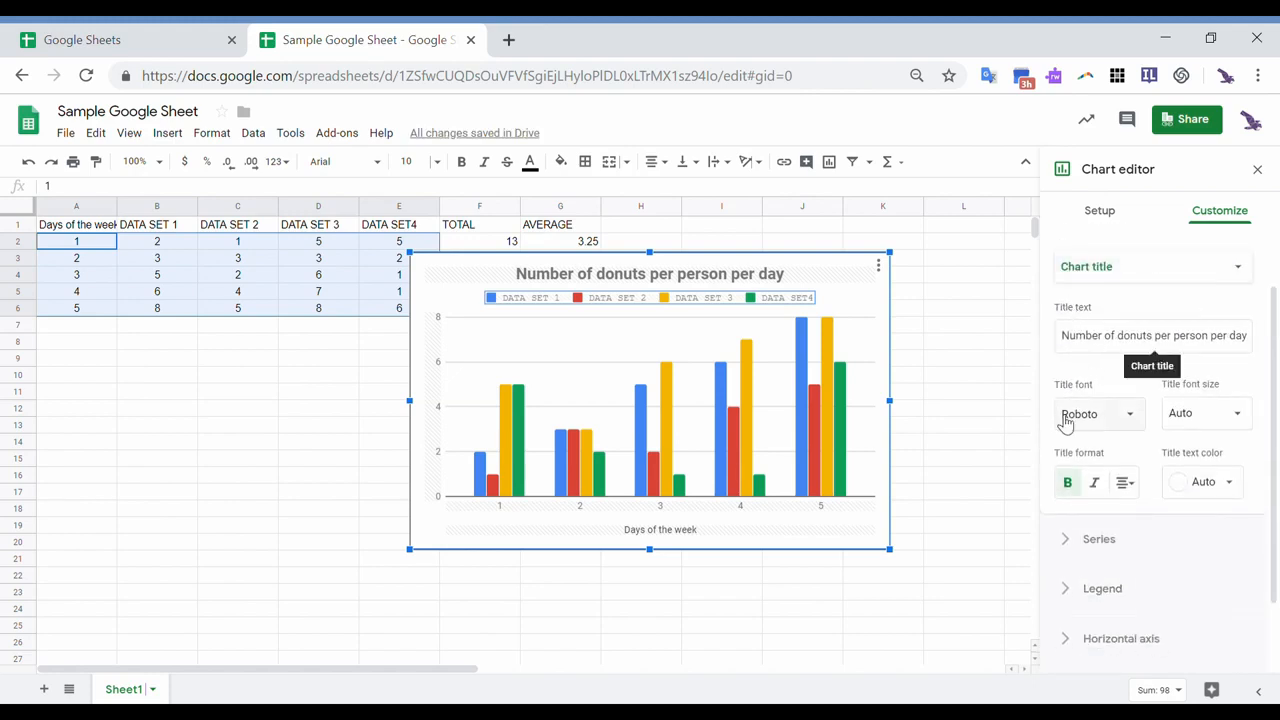
pyautogui.scroll(-1, 1071, 460)
pyautogui.click(1108, 458)
pyautogui.scroll(-1, 1103, 458)
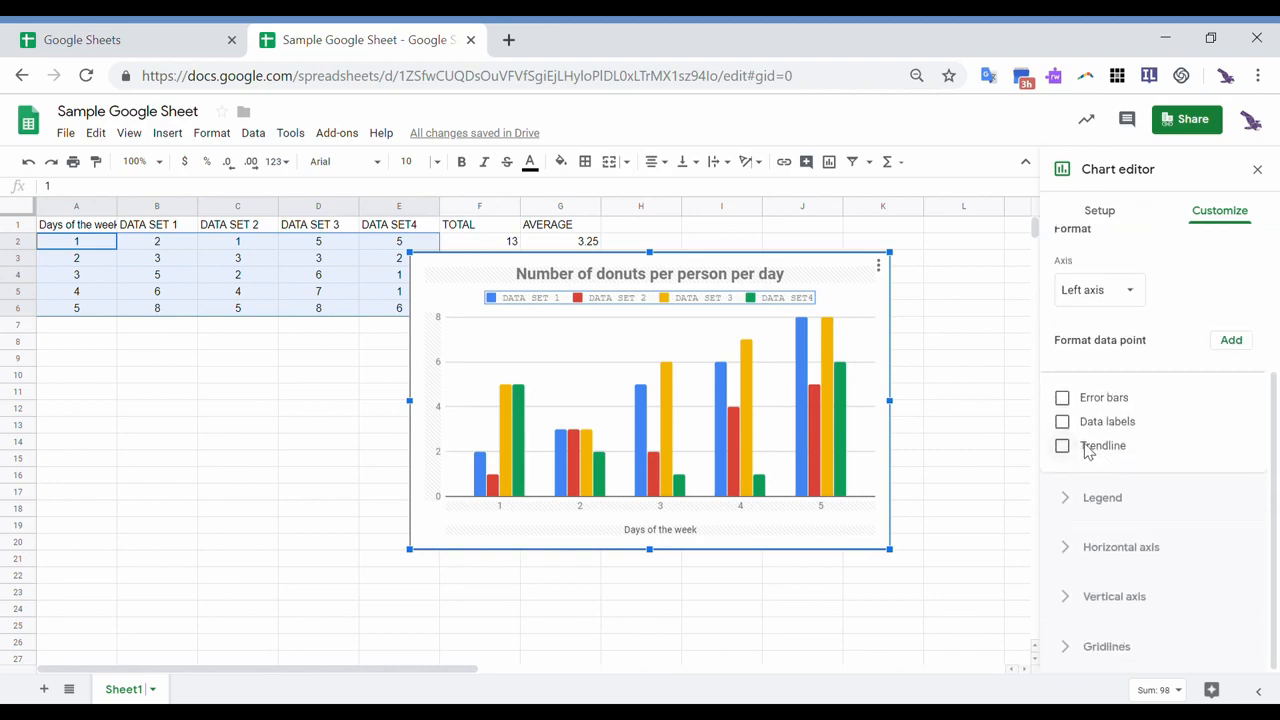
pyautogui.click(1088, 450)
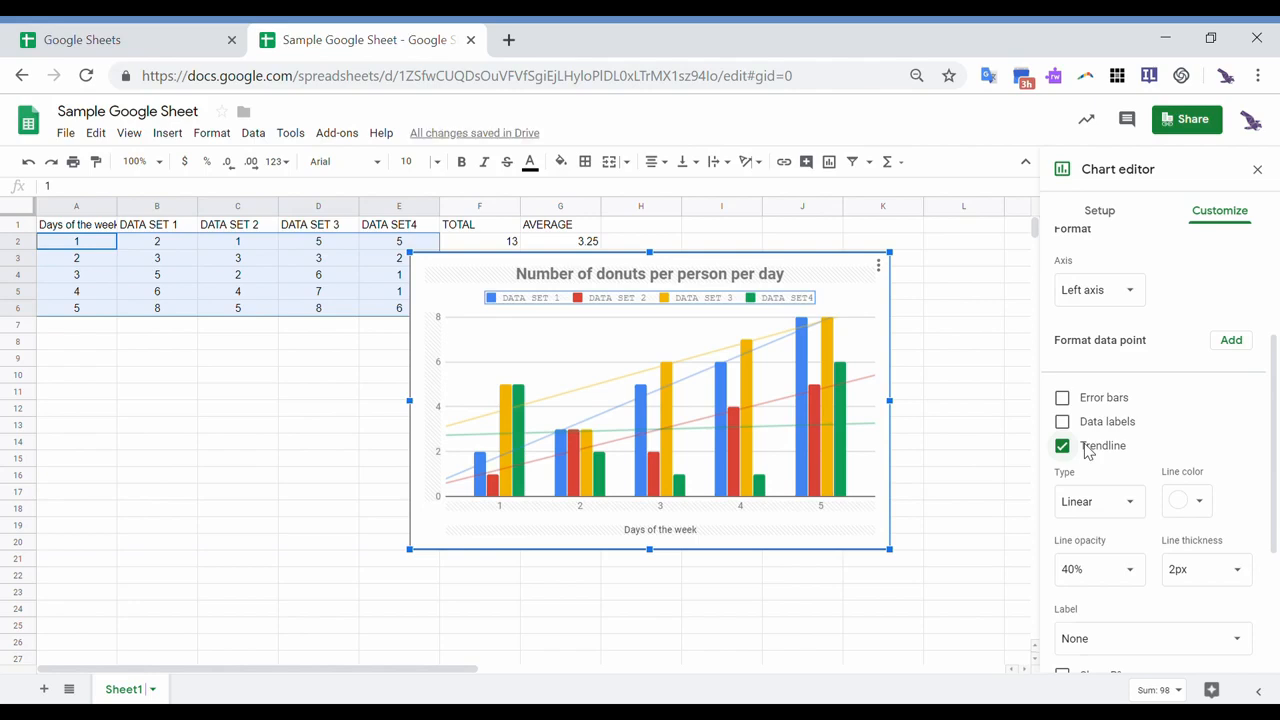
pyautogui.click(1088, 451)
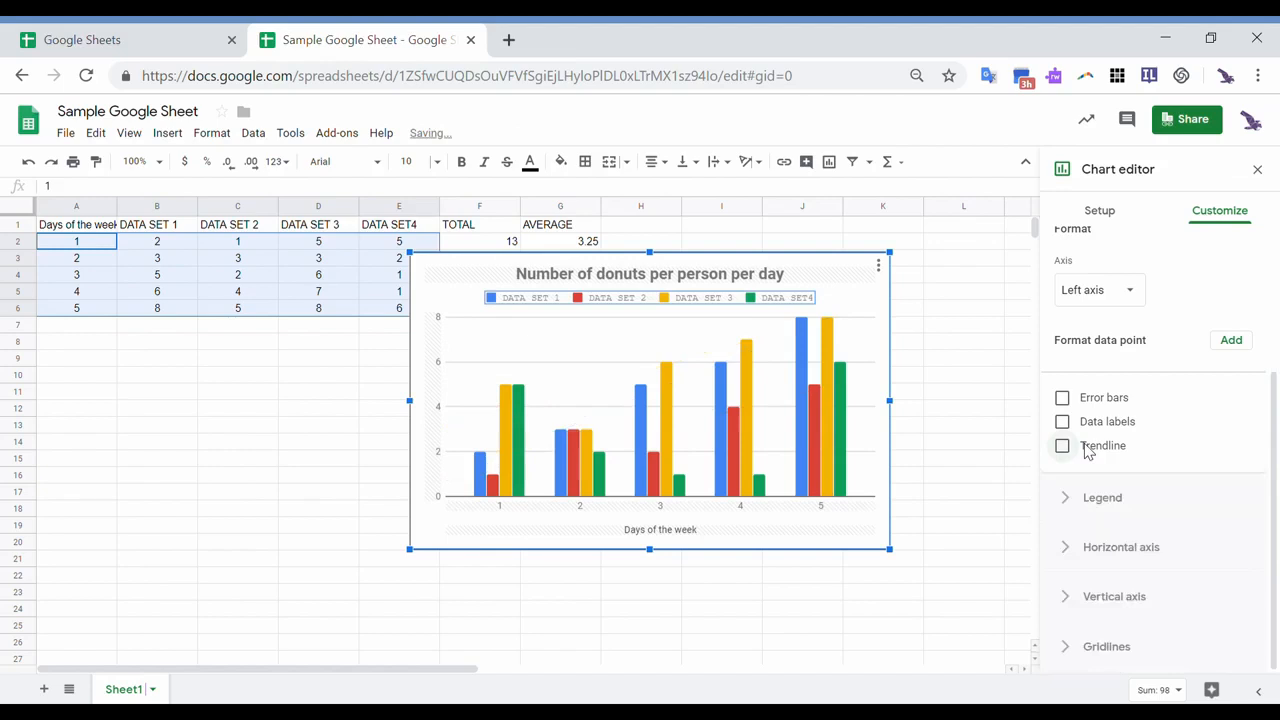
pyautogui.scroll(3, 1099, 510)
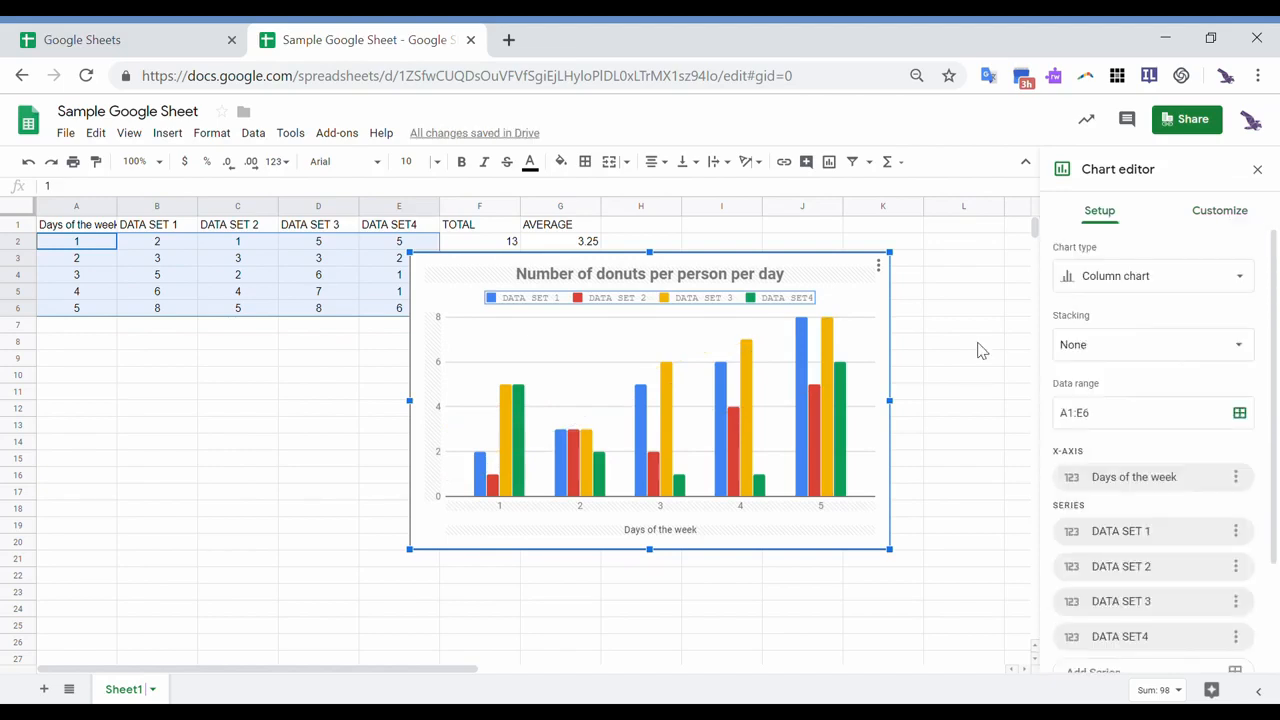
pyautogui.scroll(-6, 980, 350)
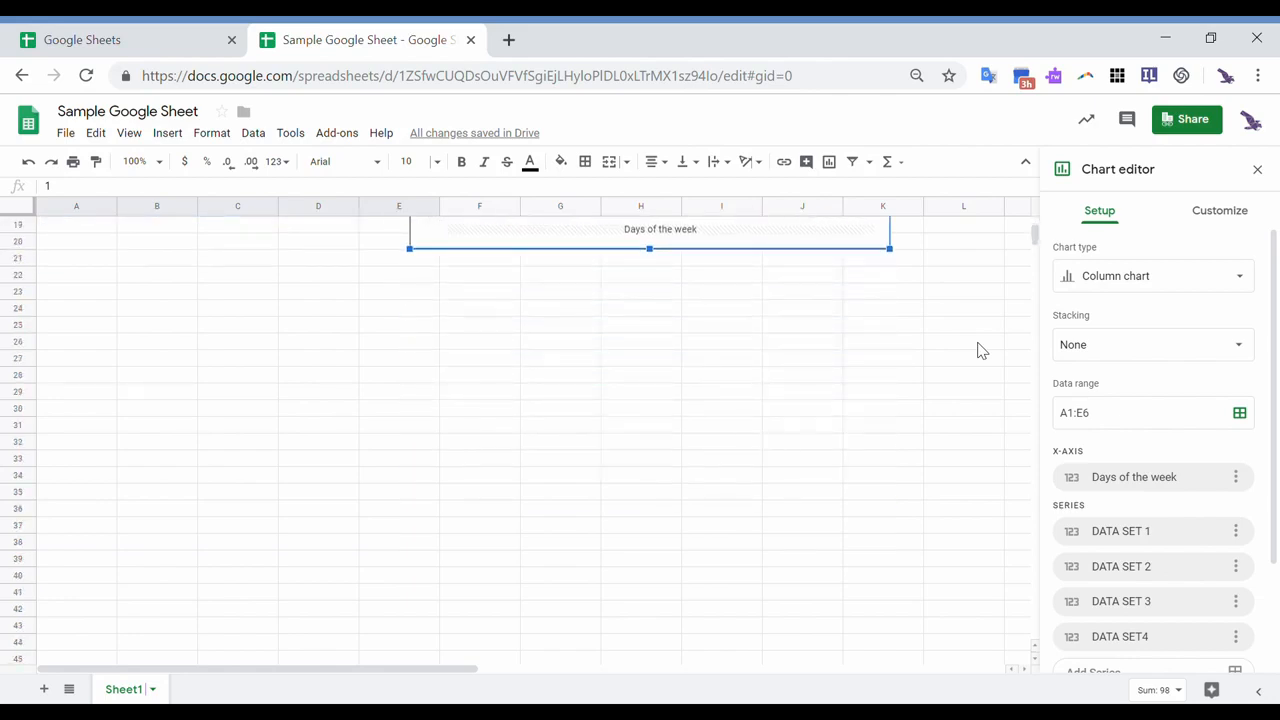
pyautogui.scroll(6, 980, 350)
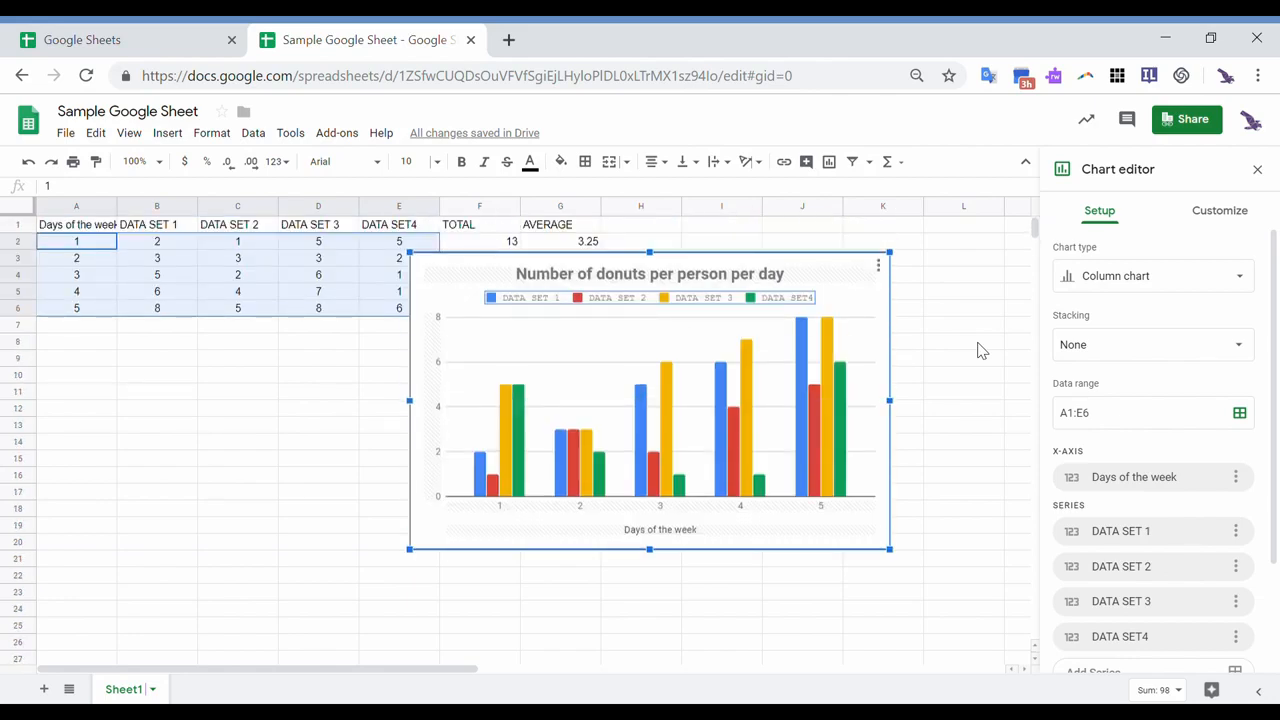